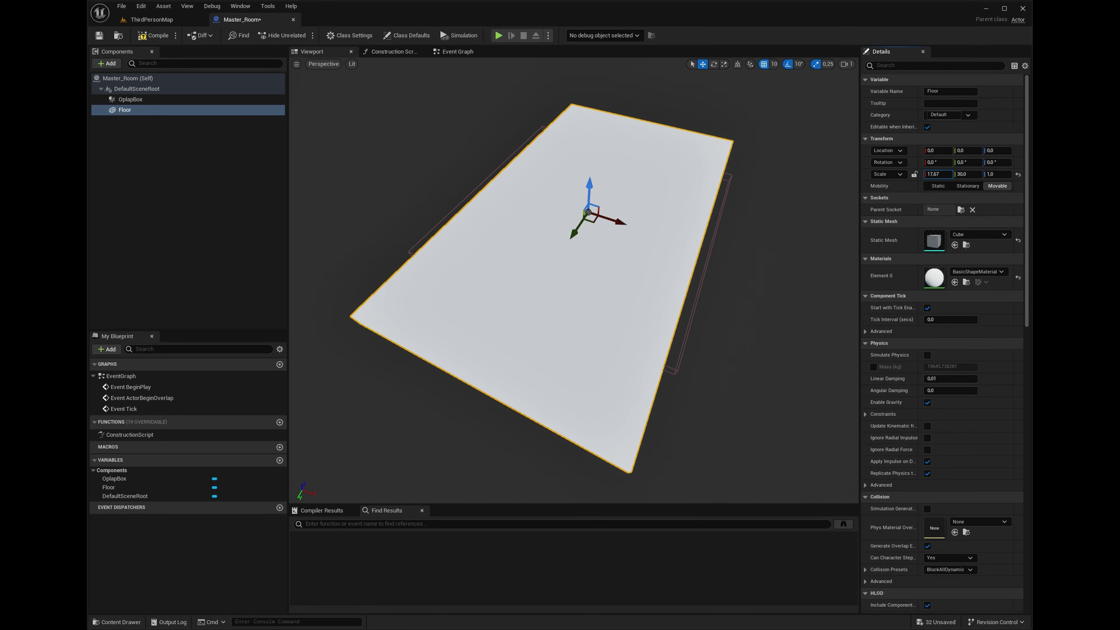
# Set the Floor component's scale to 20 on both the X and Y axes.
pyautogui.moveTo(725, 209); pyautogui.dragTo(747, 229, button='right')
pyautogui.moveTo(961, 173); pyautogui.dragTo(938, 174)
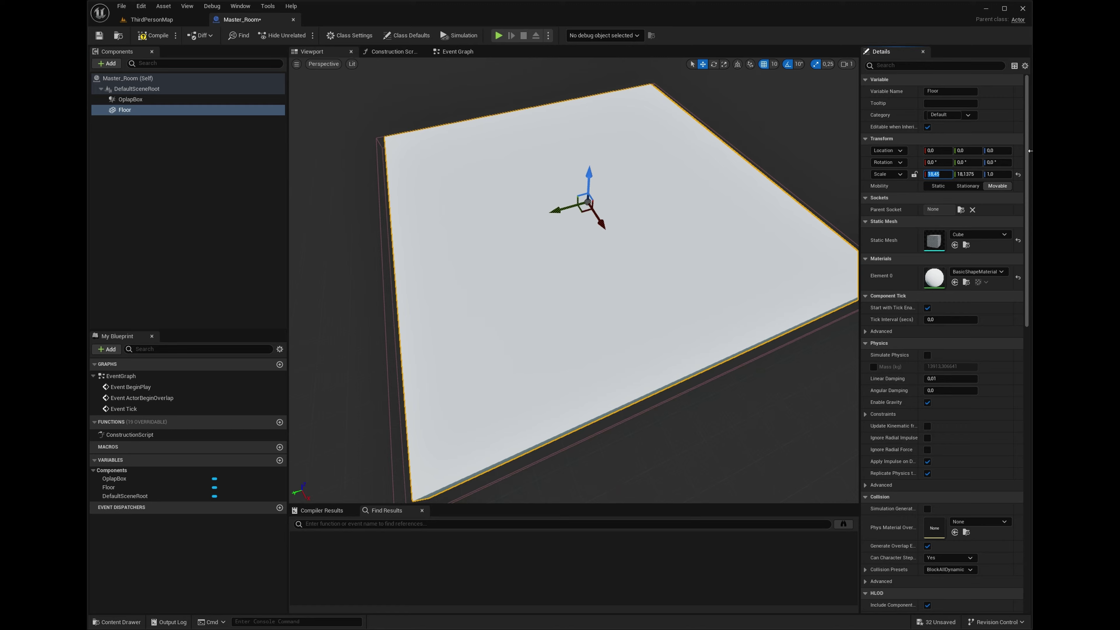
pyautogui.write('20')
pyautogui.press('Tab')
pyautogui.write('20')
pyautogui.press('Return')
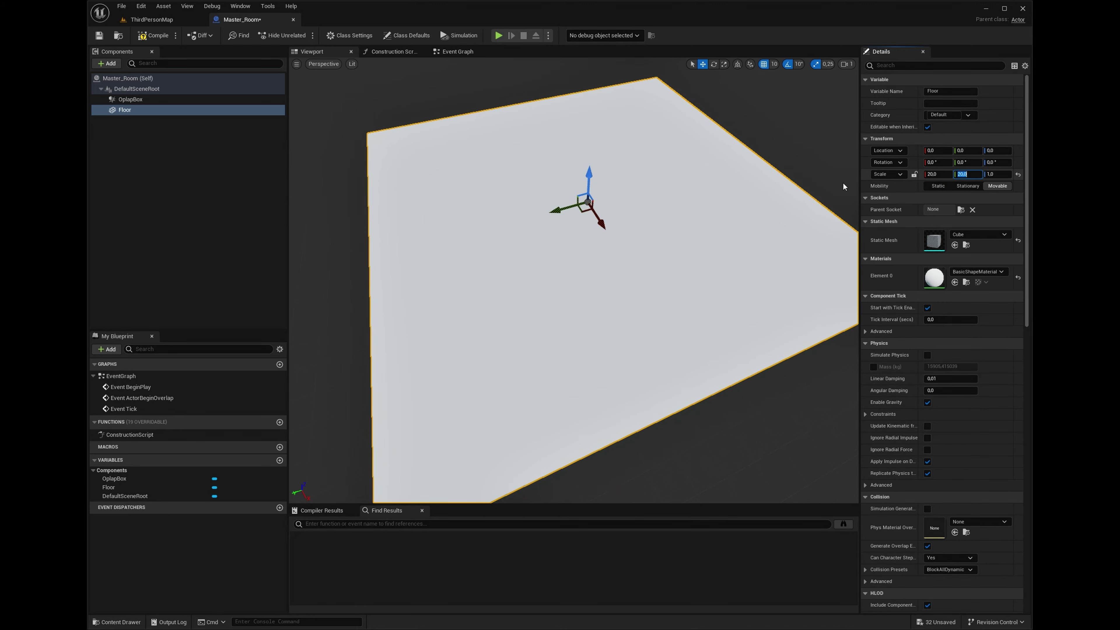
pyautogui.moveTo(735, 220); pyautogui.dragTo(709, 213, button='right')
pyautogui.press('e')
pyautogui.press('s')
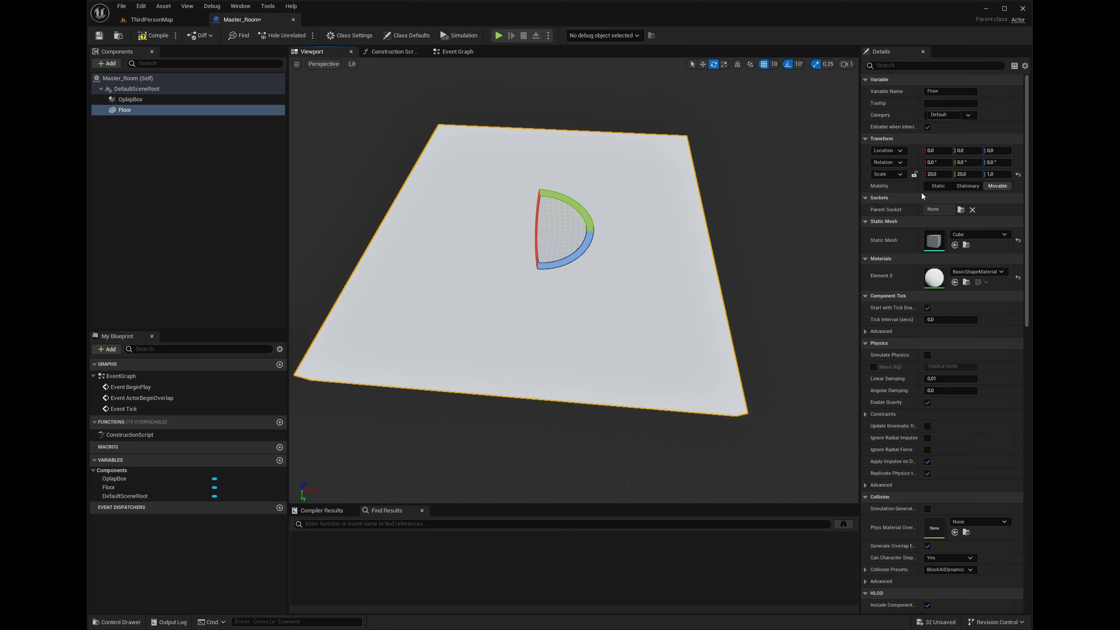
pyautogui.moveTo(936, 174); pyautogui.dragTo(921, 174)
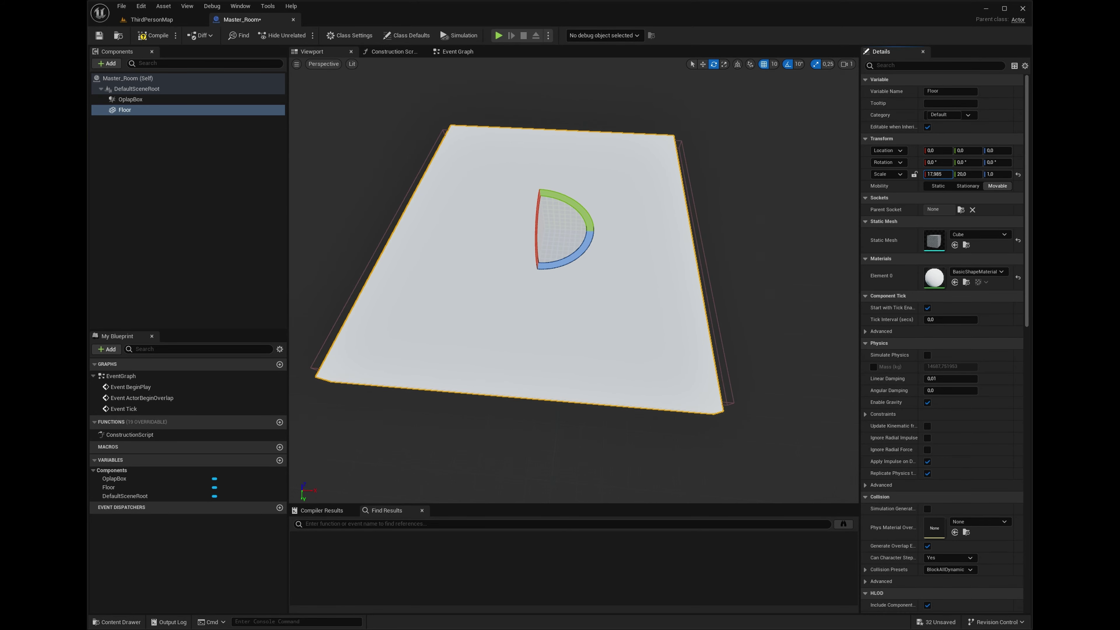
pyautogui.hotkey('ctrl', 'z')
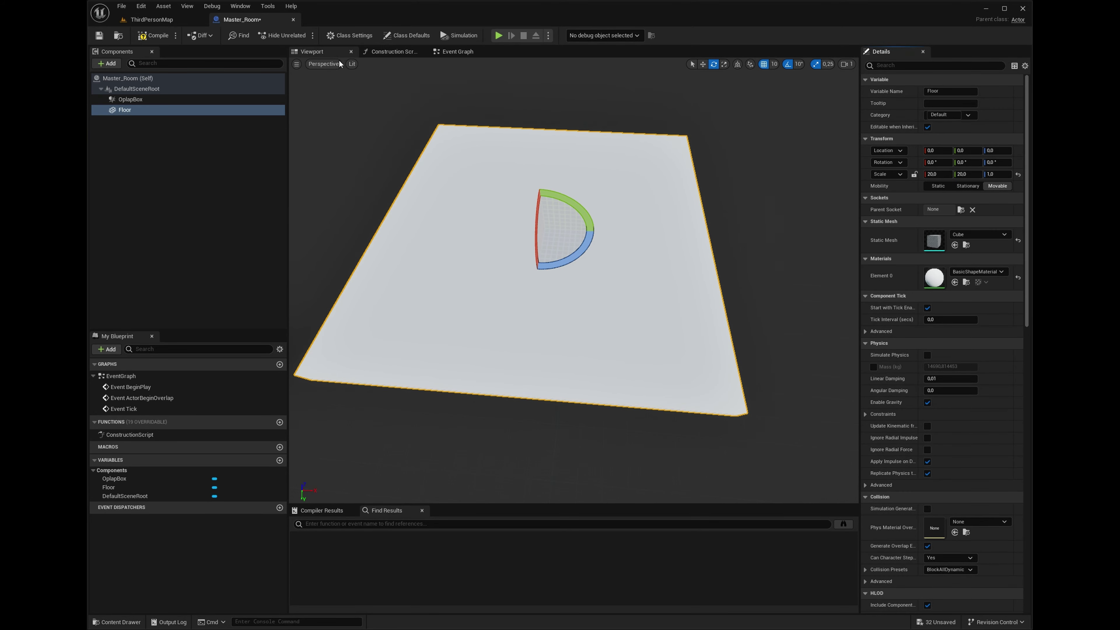
# Compare the outlines of the Floor and the OplapBox in a top-down wireframe view.
pyautogui.click(323, 64)
pyautogui.click(339, 97)
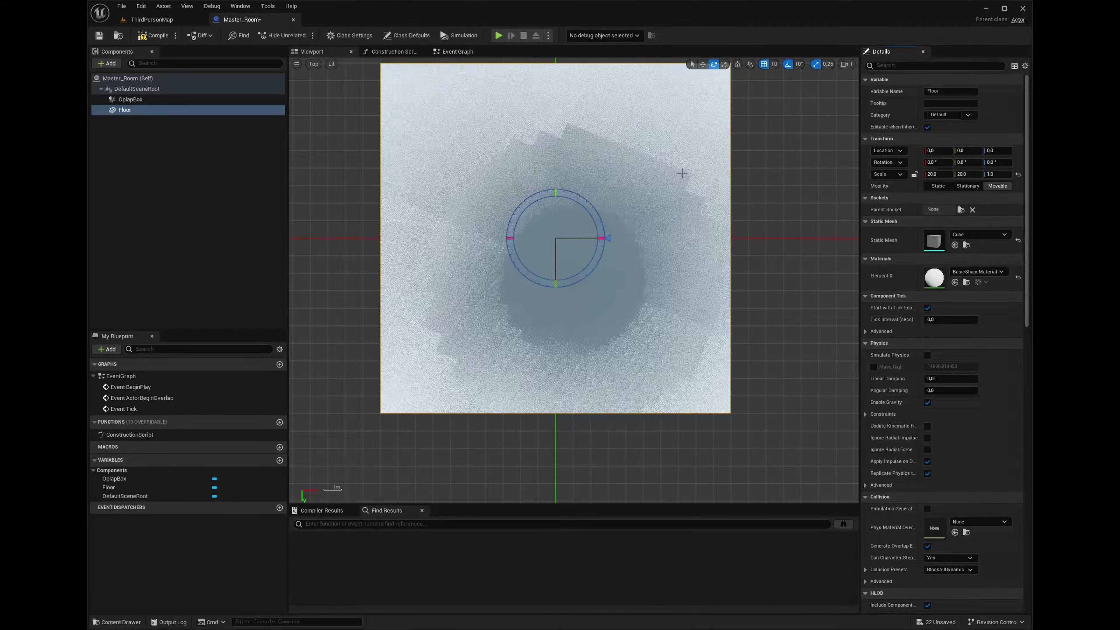
pyautogui.moveTo(689, 180); pyautogui.dragTo(700, 146, button='right')
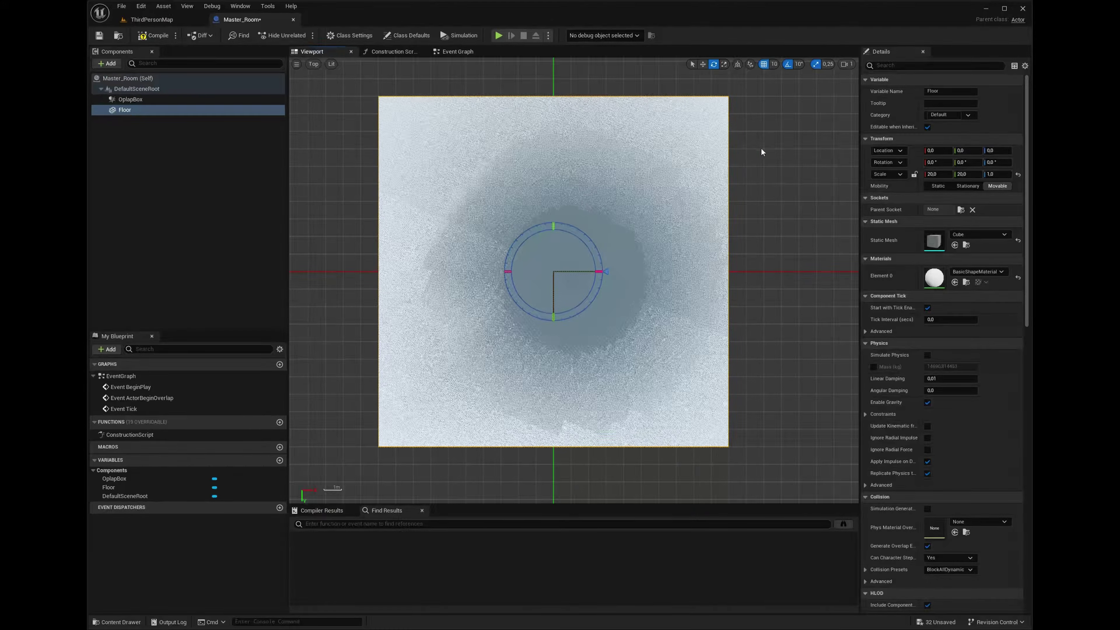
pyautogui.moveTo(935, 174)
pyautogui.mouseDown()
pyautogui.moveTo(916, 174)
pyautogui.moveTo(935, 176)
pyautogui.mouseUp()
pyautogui.click(331, 63)
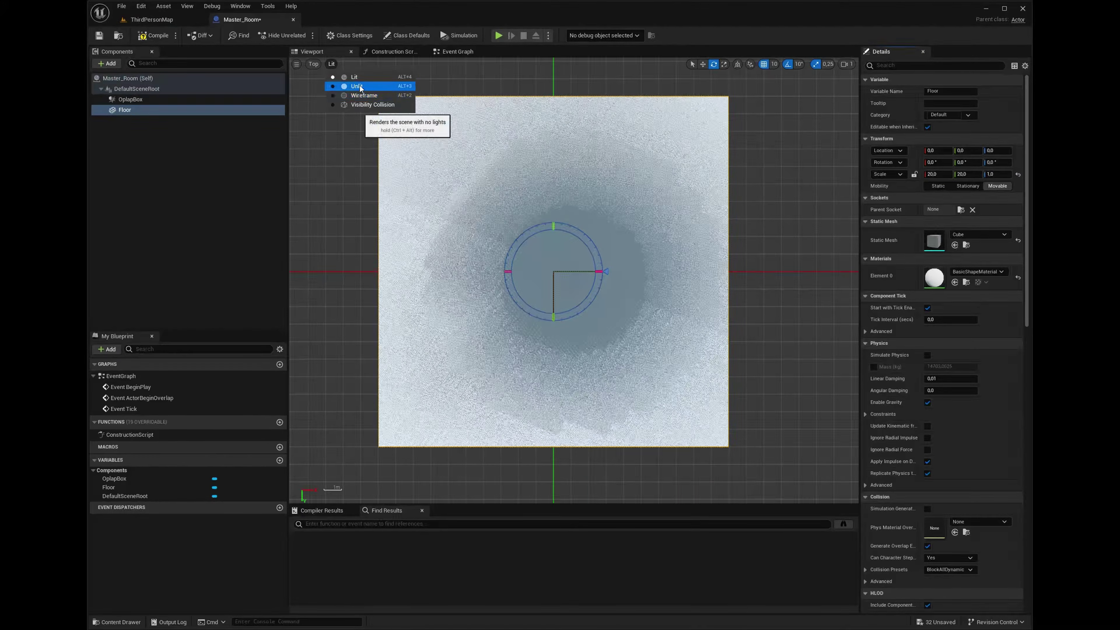
pyautogui.click(360, 95)
pyautogui.scroll(2, 619, 116)
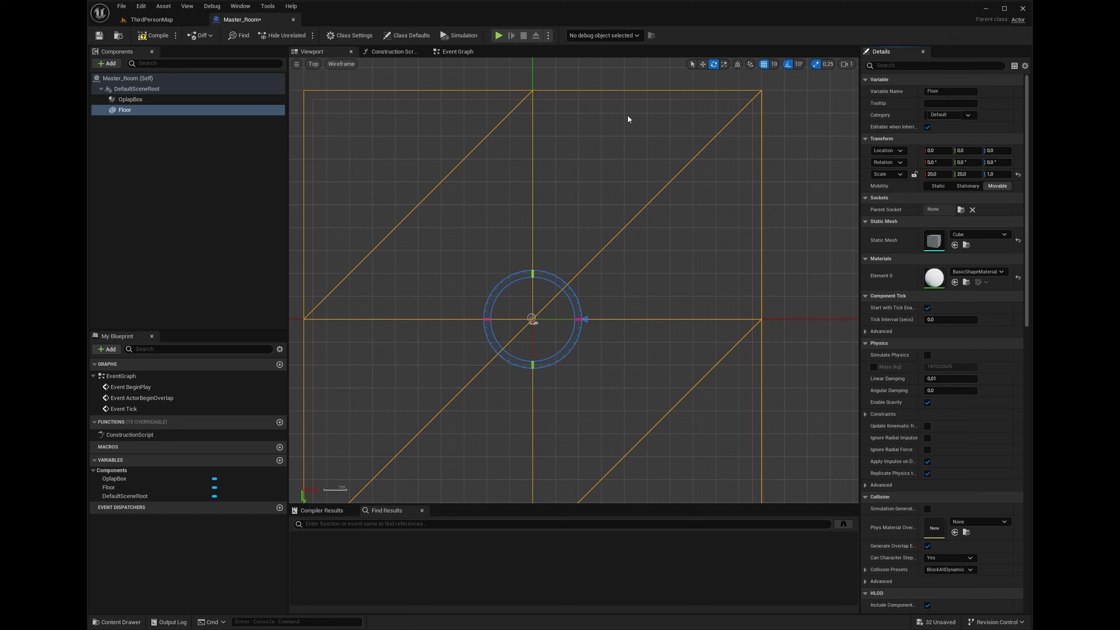
pyautogui.click(714, 100)
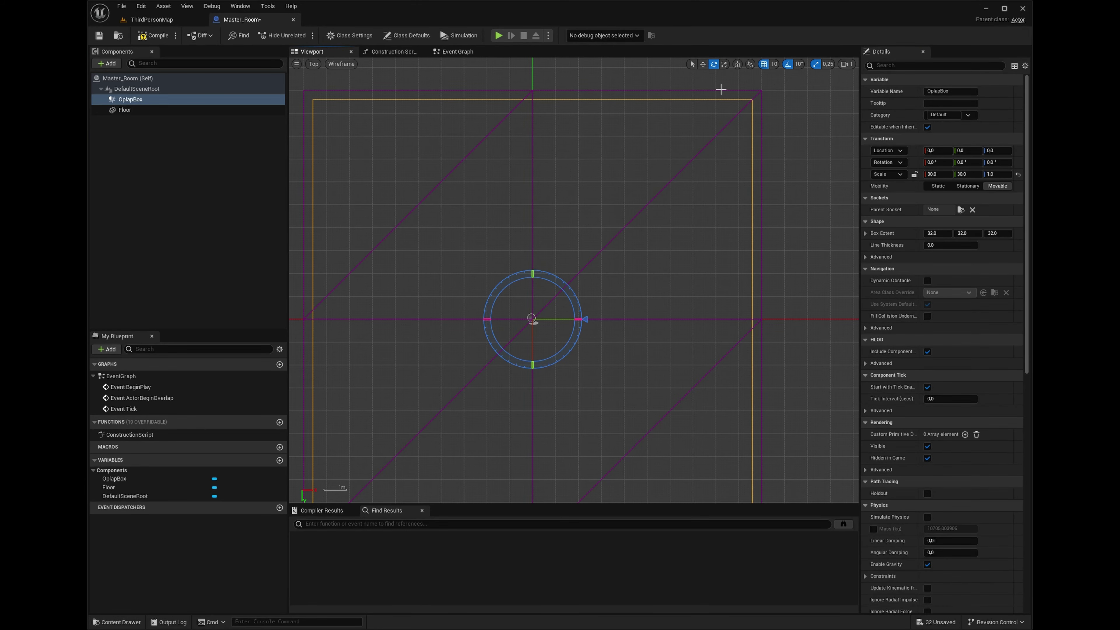
pyautogui.click(721, 92)
pyautogui.scroll(-1, 720, 96)
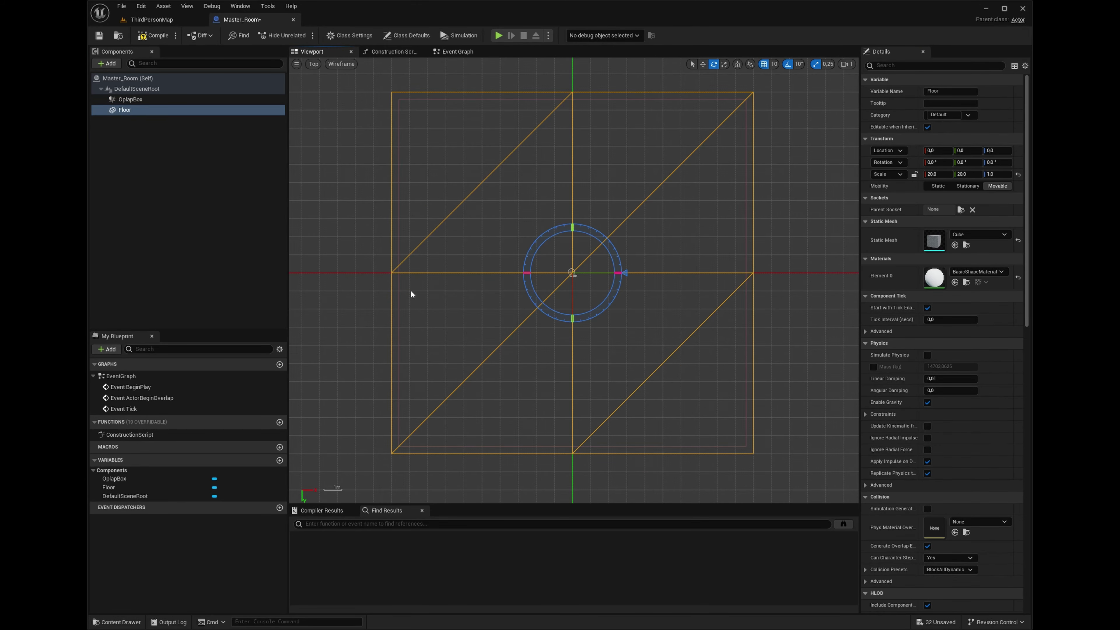
pyautogui.click(398, 323)
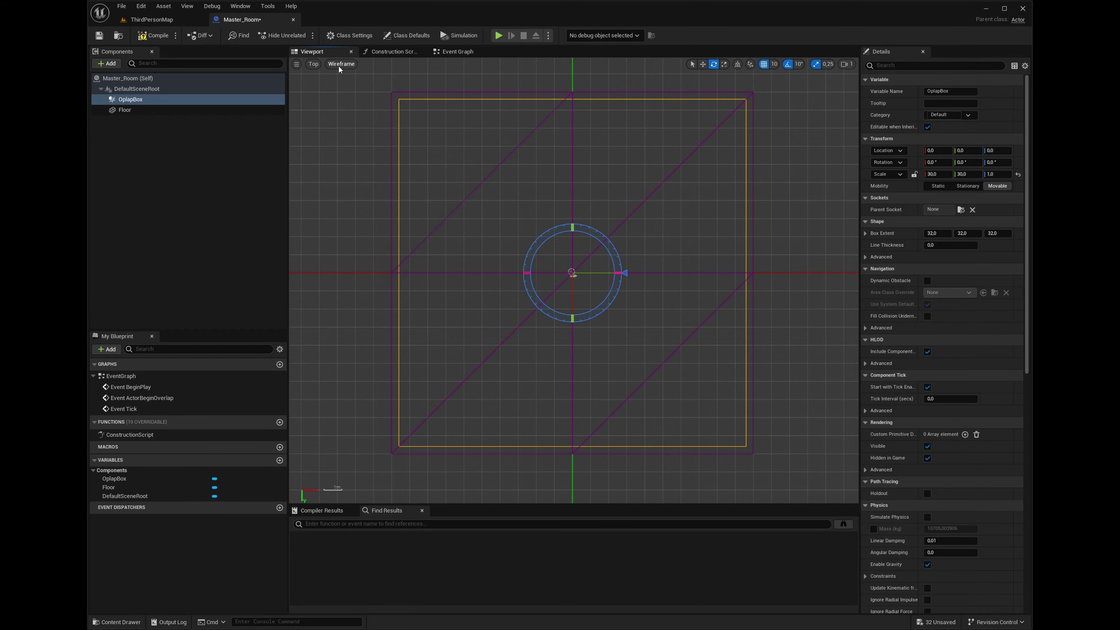
# Return the viewport to lit shading and the perspective view of the floor.
pyautogui.click(316, 66)
pyautogui.click(341, 63)
pyautogui.click(342, 78)
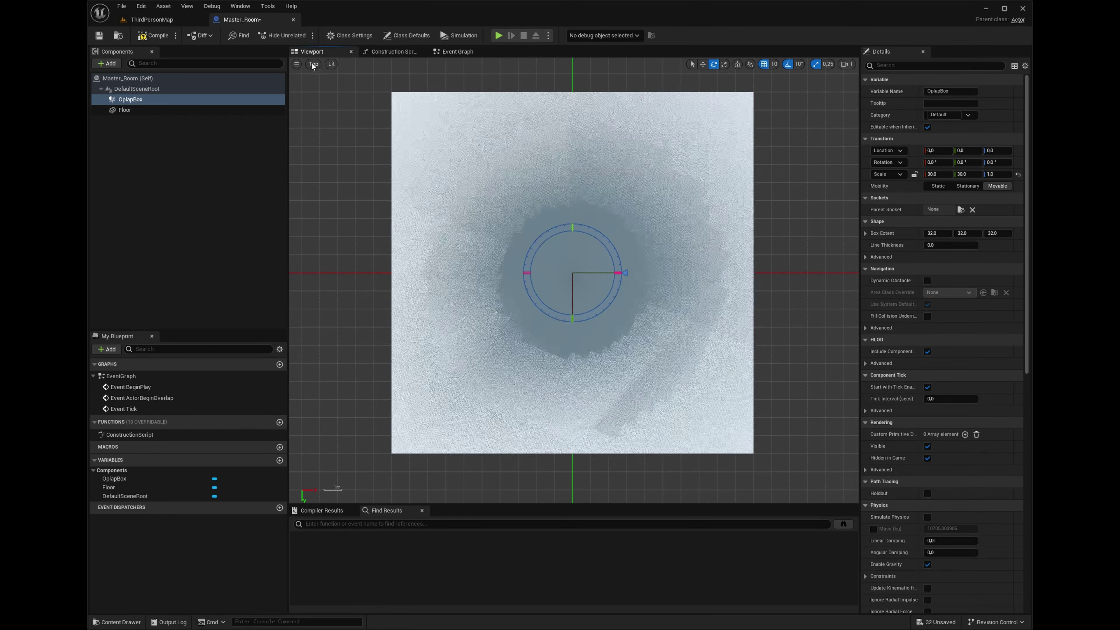
pyautogui.click(314, 64)
pyautogui.click(342, 77)
pyautogui.moveTo(573, 281); pyautogui.dragTo(609, 302, button='right')
# Assign the BasicAsset02 material to the Floor component's Element 0.
pyautogui.scroll(-1, 573, 280)
pyautogui.scroll(-5, 937, 249)
pyautogui.scroll(-2, 943, 258)
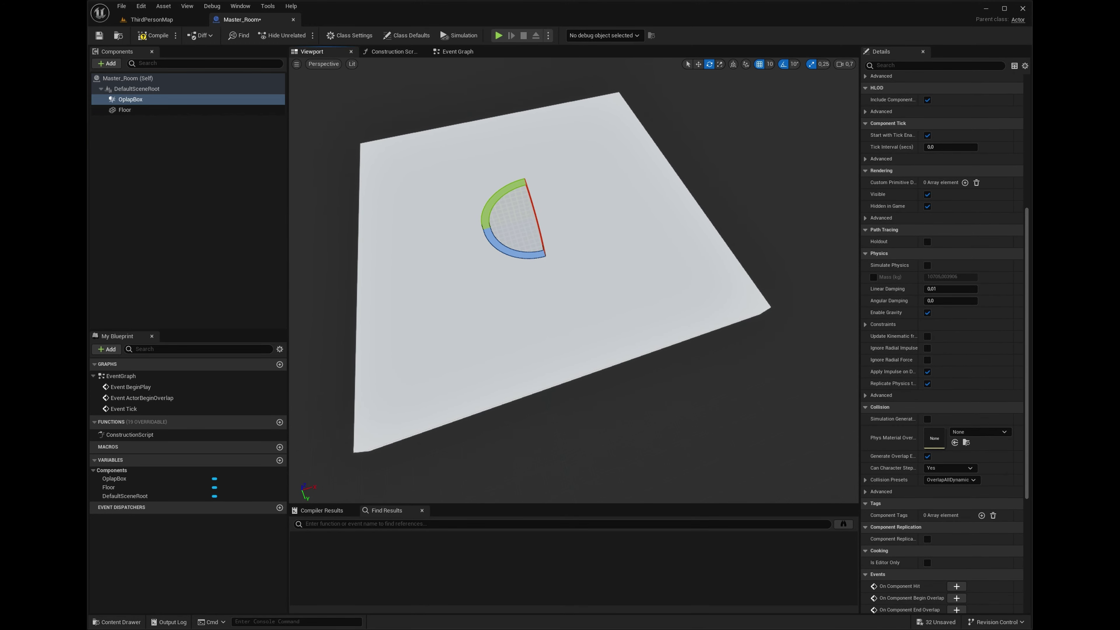
pyautogui.click(688, 282)
pyautogui.scroll(5, 947, 279)
pyautogui.scroll(2, 950, 276)
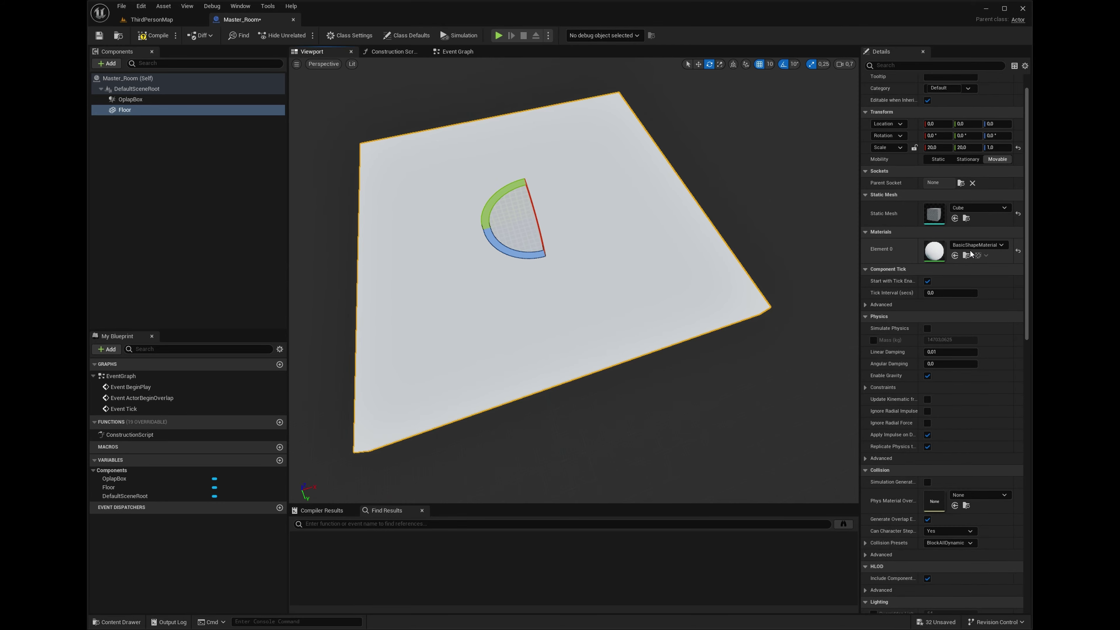
pyautogui.click(976, 245)
pyautogui.click(1005, 340)
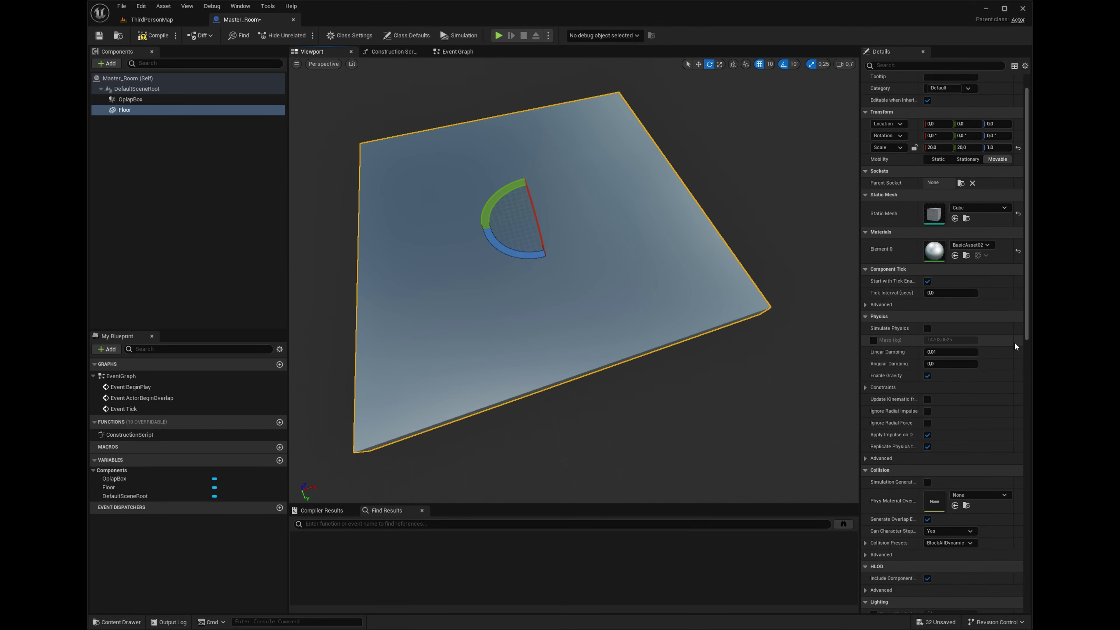
pyautogui.moveTo(617, 273); pyautogui.dragTo(613, 303, button='right')
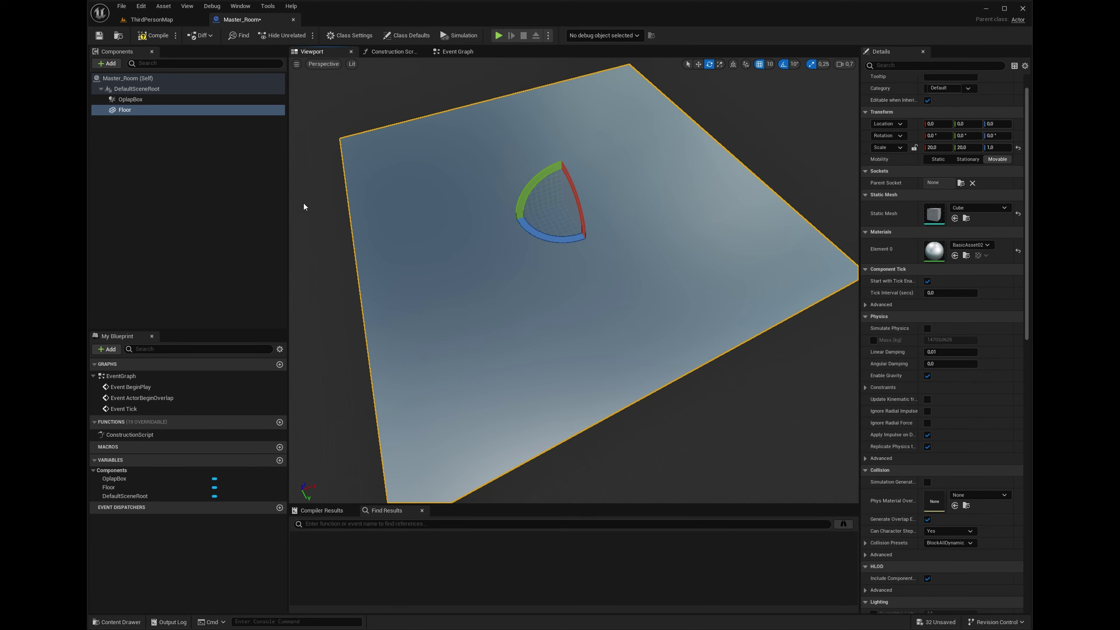
# Add an Arrow component under DefaultSceneRoot, keeping its default name.
pyautogui.click(134, 88)
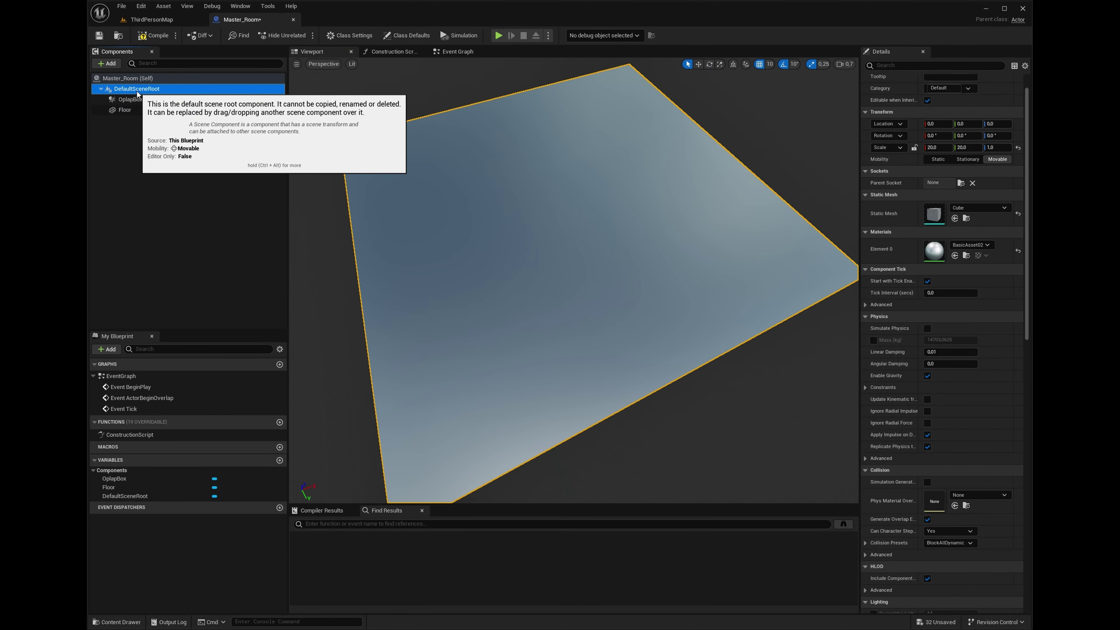
pyautogui.click(108, 63)
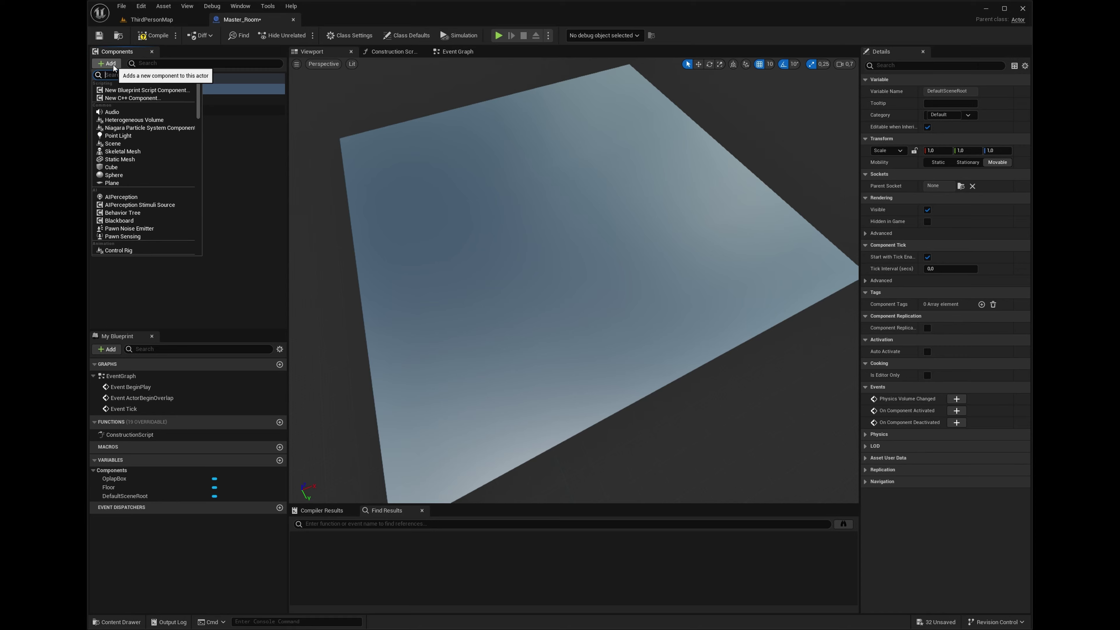
pyautogui.write('arro')
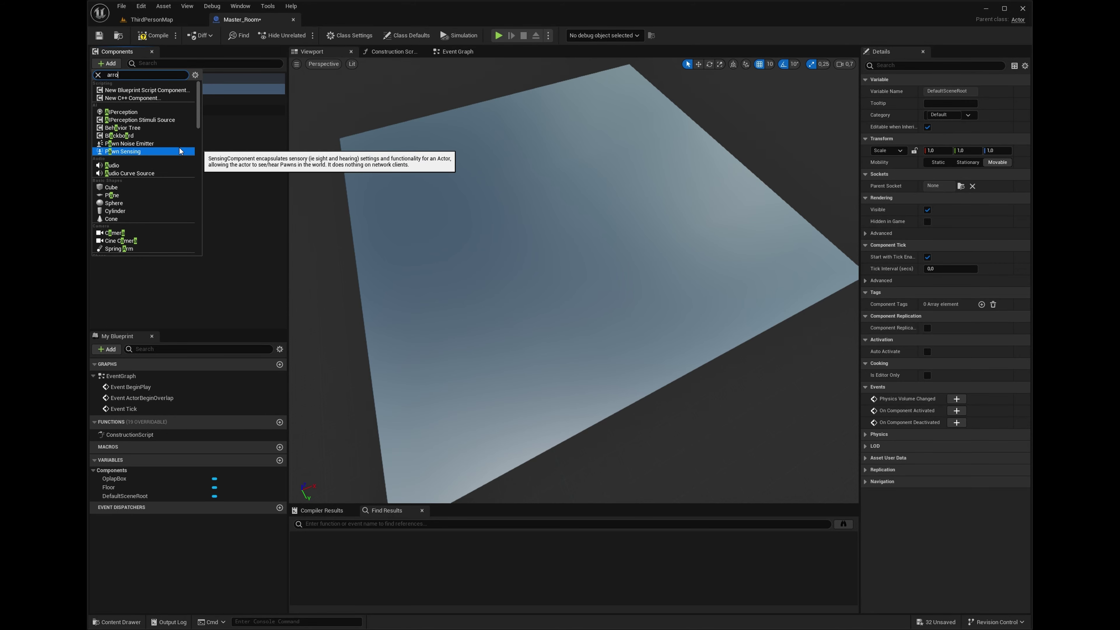
pyautogui.click(116, 92)
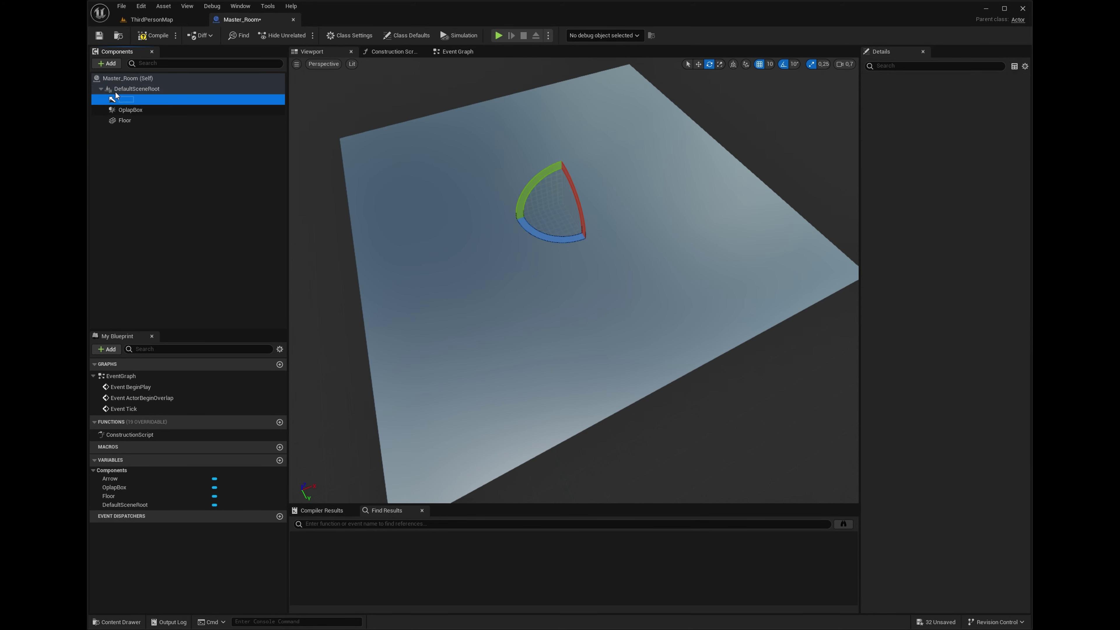
pyautogui.press('Return')
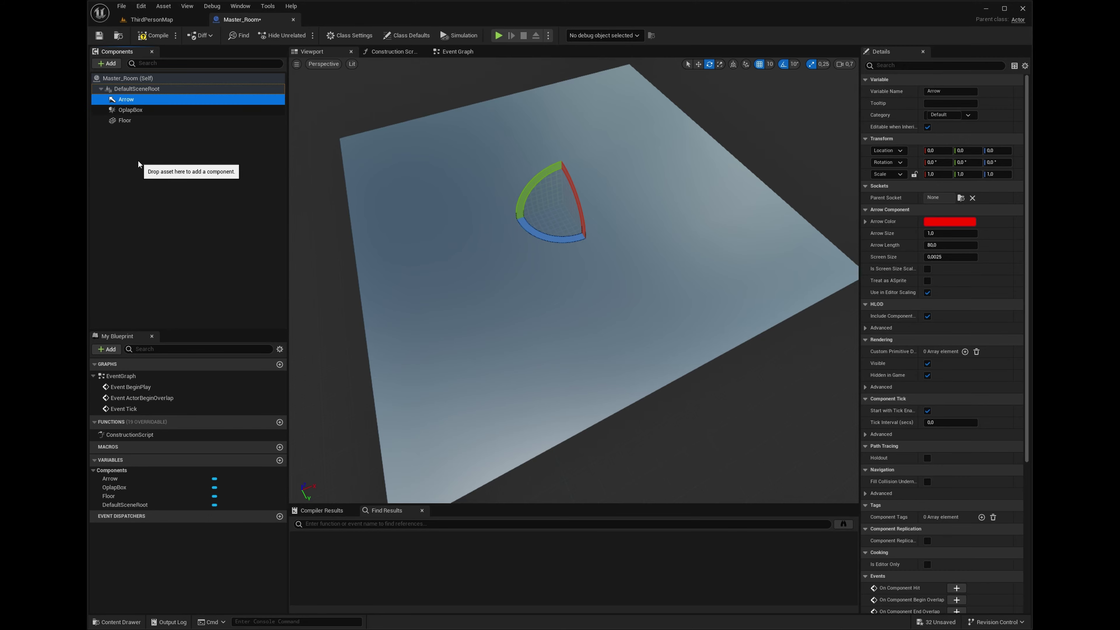
# Move the Arrow component straight up above the centre of the floor.
pyautogui.moveTo(470, 233); pyautogui.dragTo(549, 243, button='right')
pyautogui.press('w')
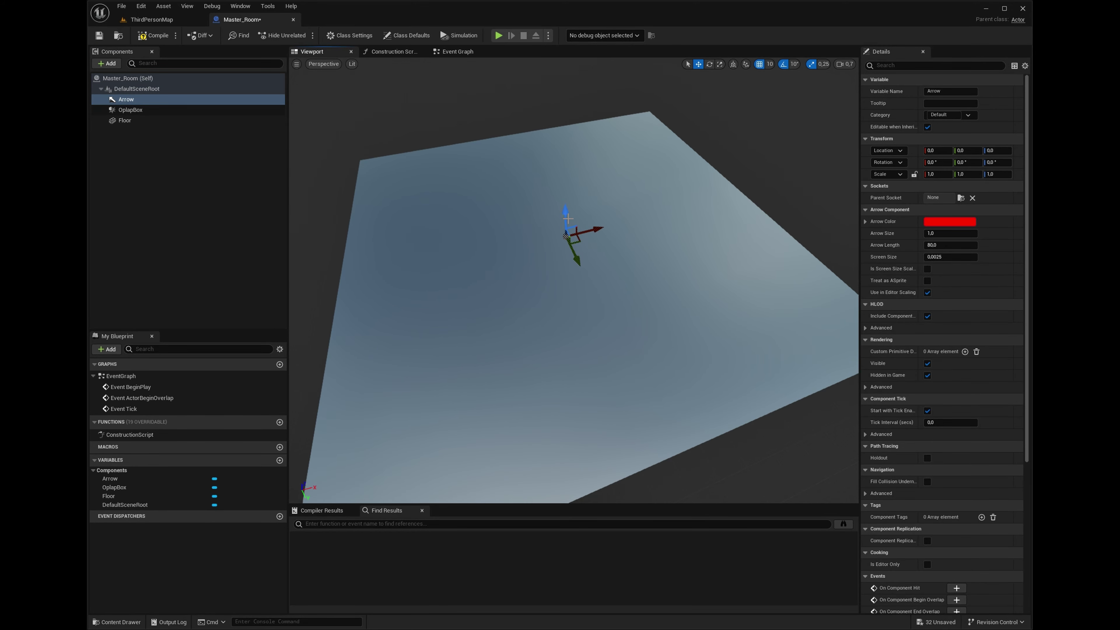
pyautogui.moveTo(568, 219); pyautogui.dragTo(550, 172)
pyautogui.press('w')
pyautogui.scroll(1, 549, 172)
pyautogui.moveTo(549, 173); pyautogui.dragTo(600, 205, button='right')
pyautogui.press('w')
pyautogui.scroll(1, 550, 166)
pyautogui.press('s')
pyautogui.press('w')
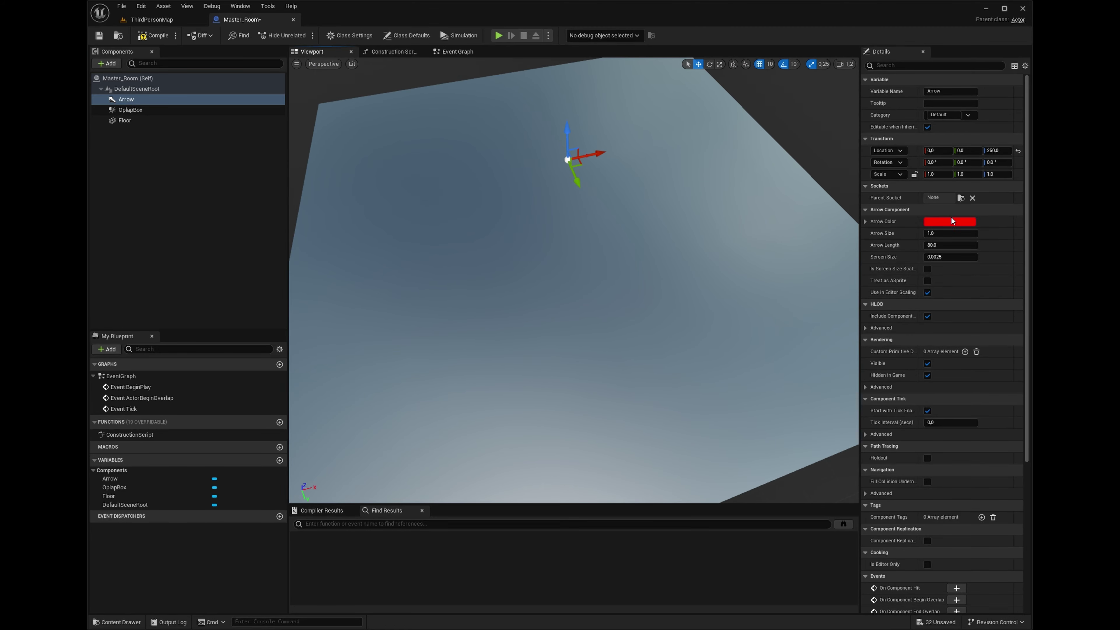
# Enlarge the arrow to a size of about 7.26 and reposition it at X -420, Z 130.
pyautogui.moveTo(953, 234); pyautogui.dragTo(974, 234)
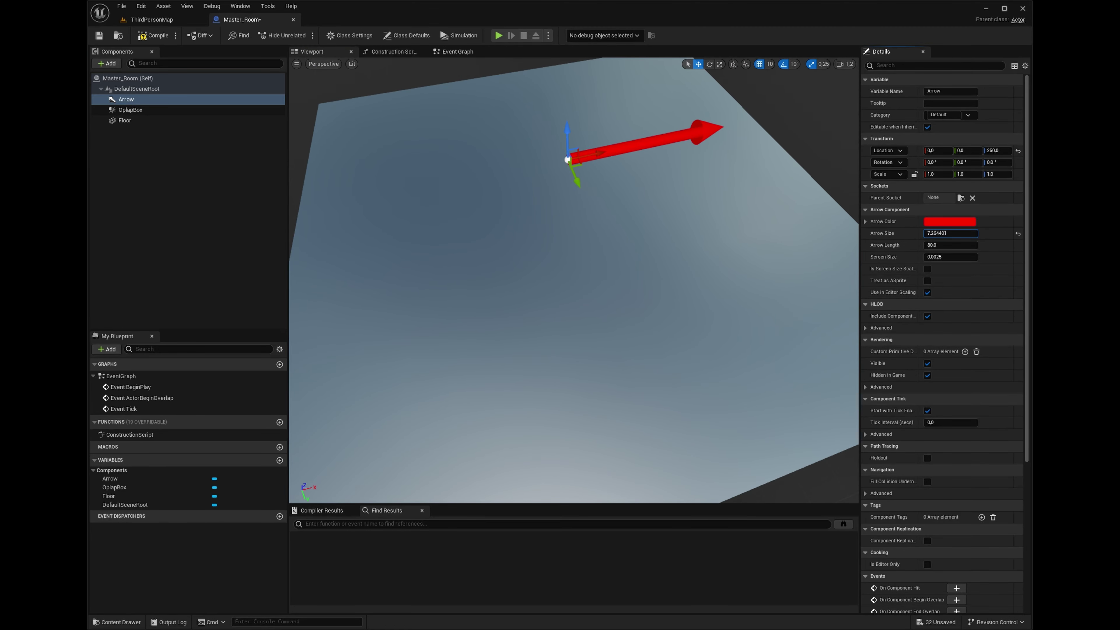
pyautogui.moveTo(596, 156); pyautogui.dragTo(456, 180)
pyautogui.moveTo(456, 179)
pyautogui.mouseDown(button='right')
pyautogui.moveTo(564, 181)
pyautogui.moveTo(529, 185)
pyautogui.moveTo(458, 163)
pyautogui.mouseUp(button='right')
pyautogui.moveTo(582, 286); pyautogui.dragTo(581, 91, button='right')
pyautogui.moveTo(588, 103); pyautogui.dragTo(589, 169)
pyautogui.moveTo(589, 170); pyautogui.dragTo(551, 202, button='right')
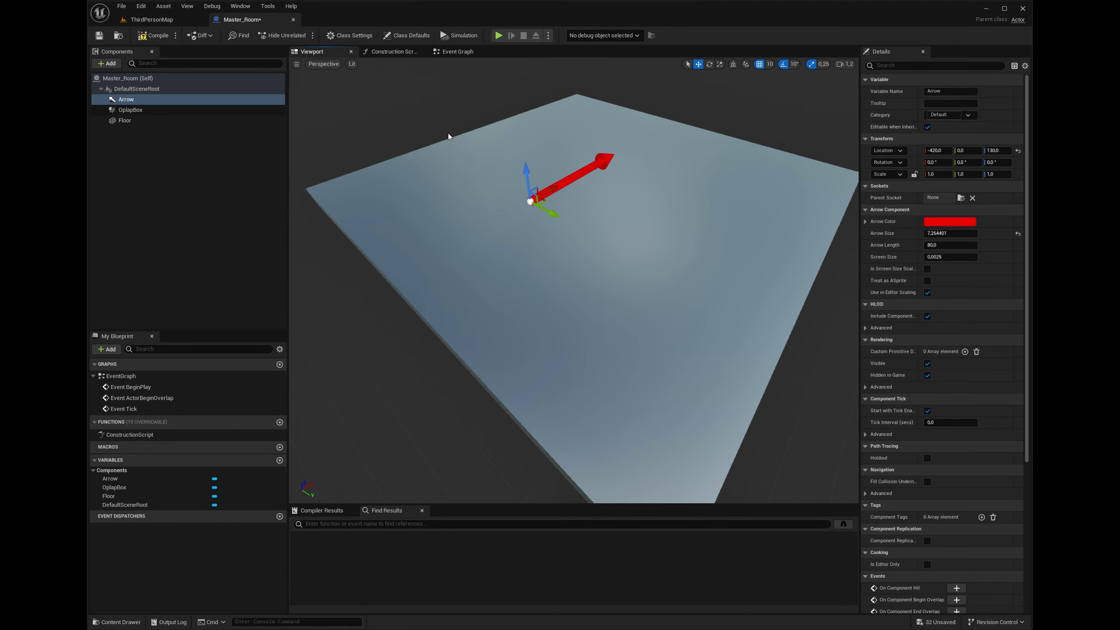
# In top view, move Arrow, OplapBox and Floor together 1000 units along X using a grid snap of 50, aligning the floor's edge with the root.
pyautogui.click(332, 66)
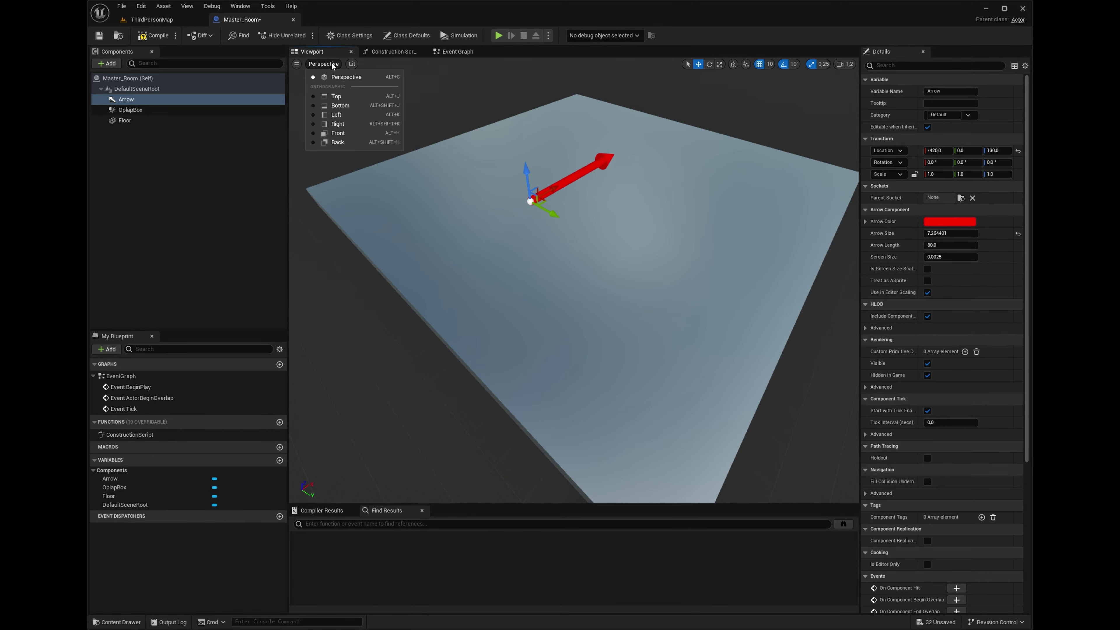
pyautogui.click(343, 98)
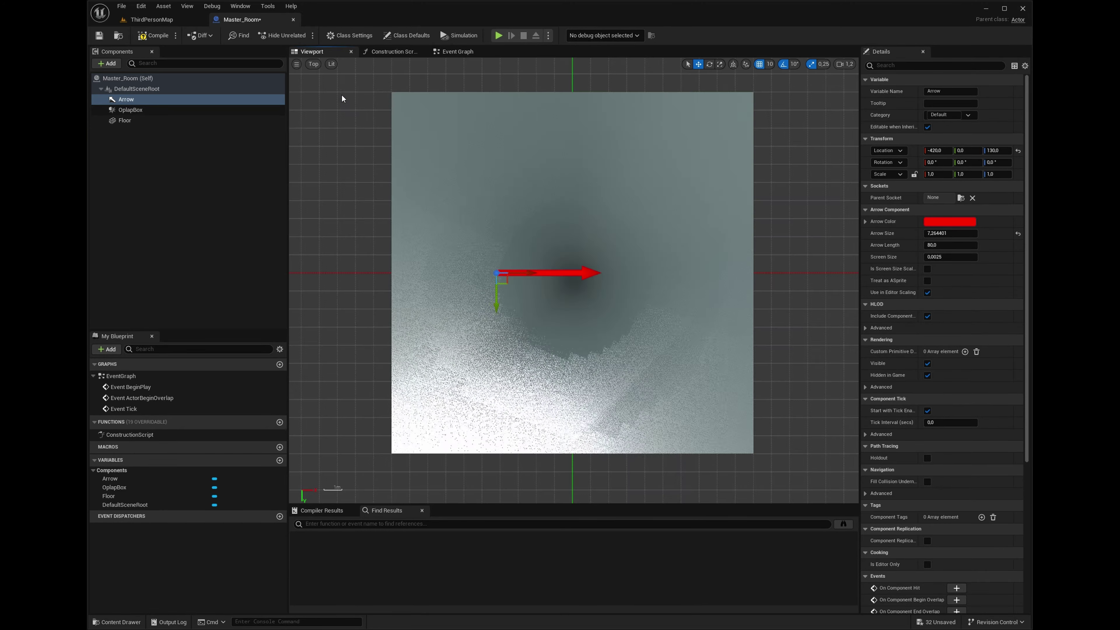
pyautogui.keyDown('shift'); pyautogui.click(124, 120); pyautogui.keyUp('shift')
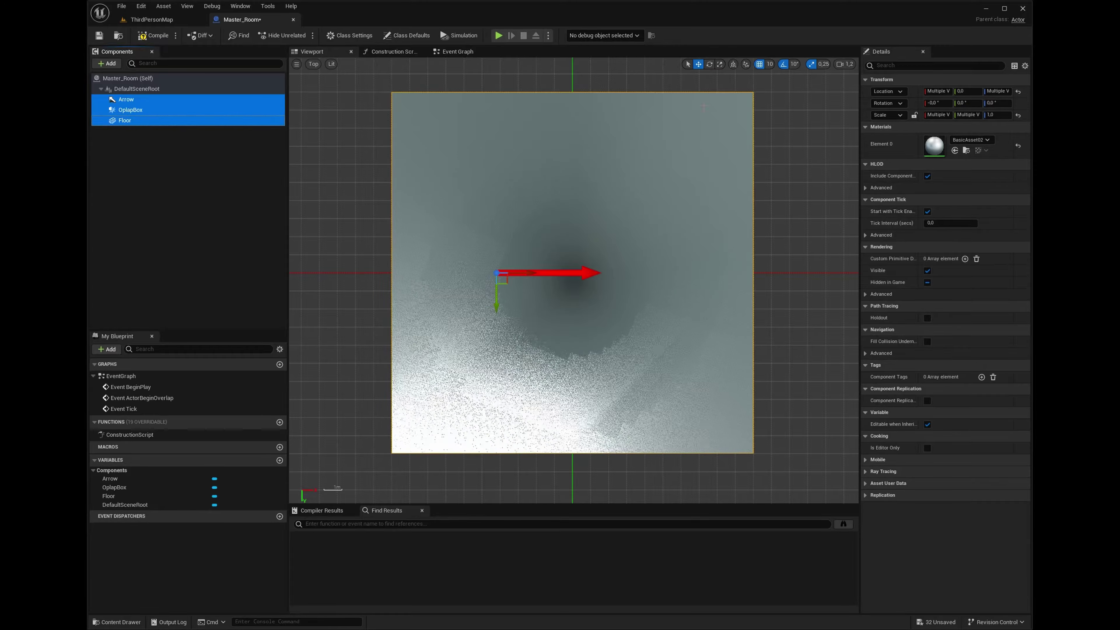
pyautogui.moveTo(524, 276); pyautogui.dragTo(586, 261)
pyautogui.hotkey('ctrl', 'z')
pyautogui.click(769, 64)
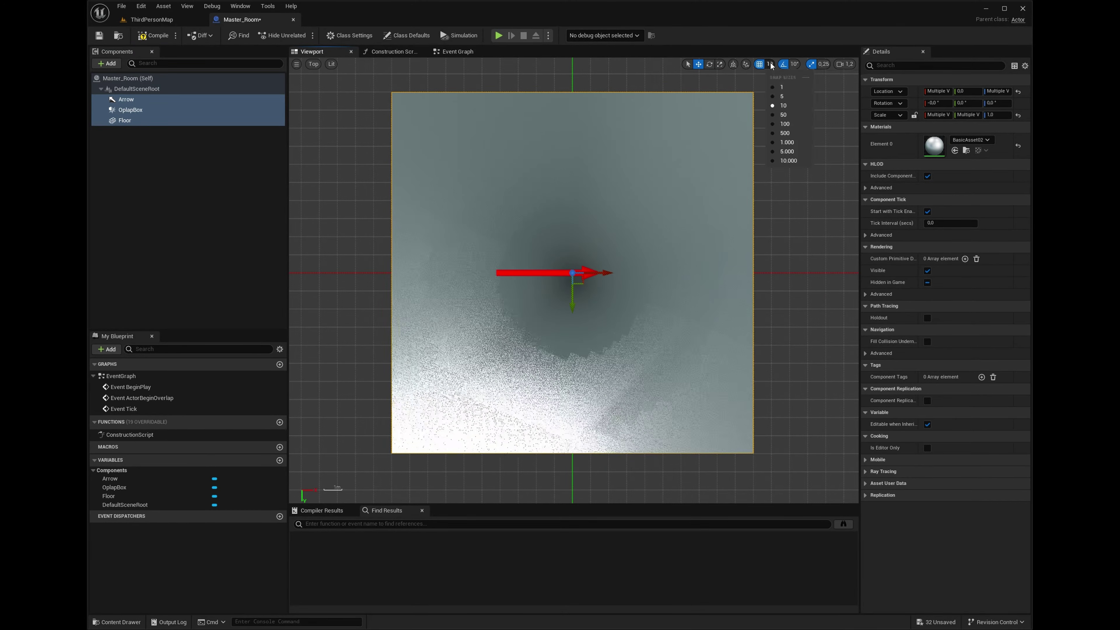
pyautogui.click(787, 128)
pyautogui.moveTo(599, 272); pyautogui.dragTo(777, 256)
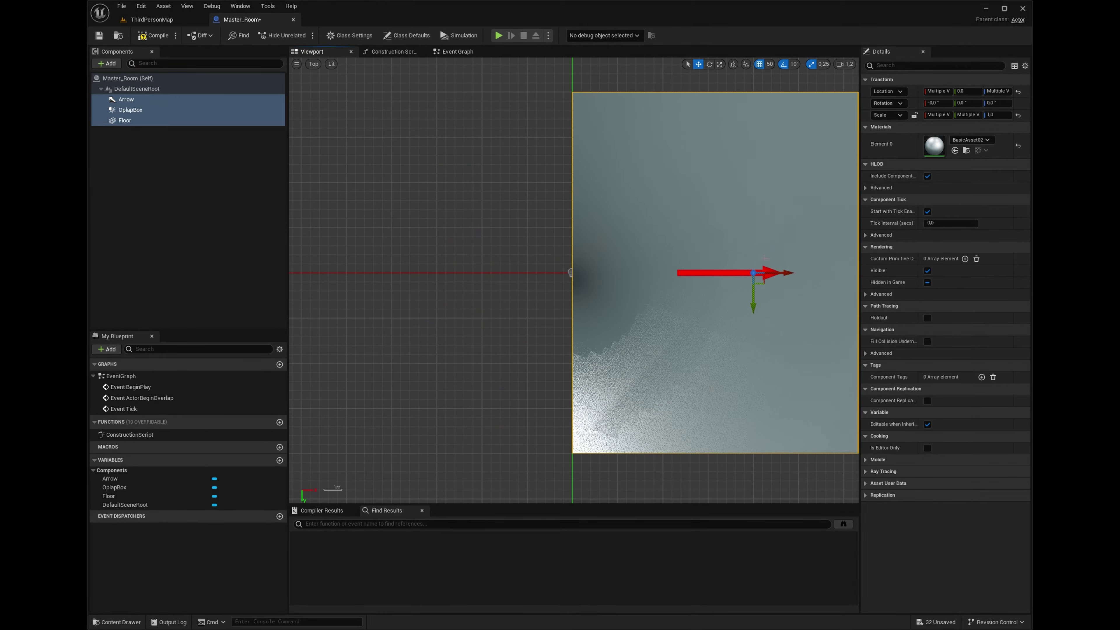
pyautogui.scroll(2, 569, 273)
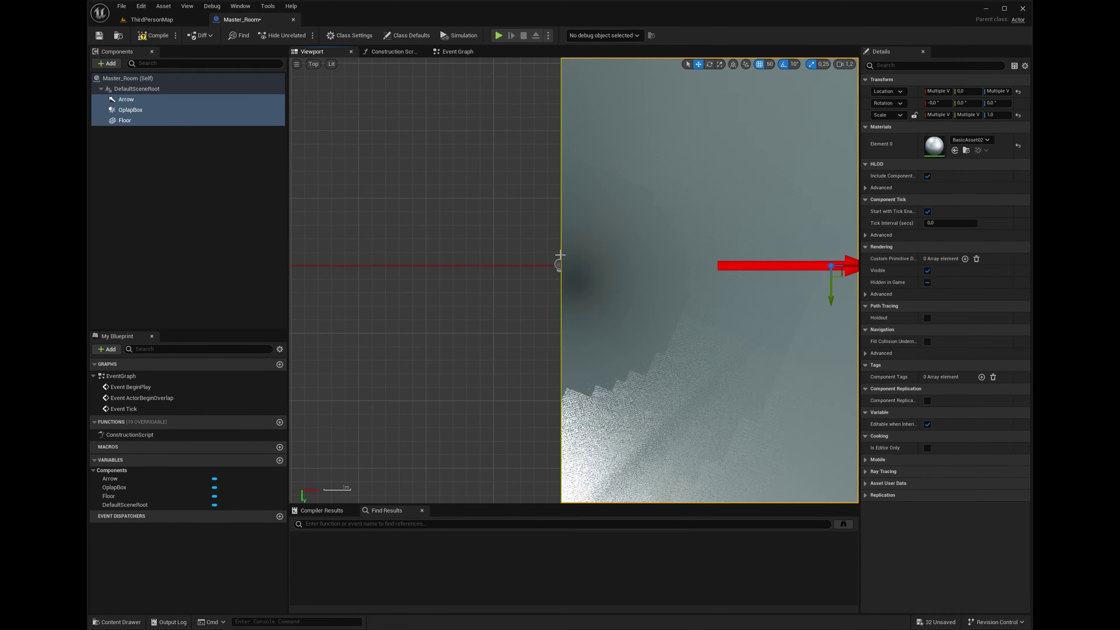
pyautogui.scroll(-2, 559, 254)
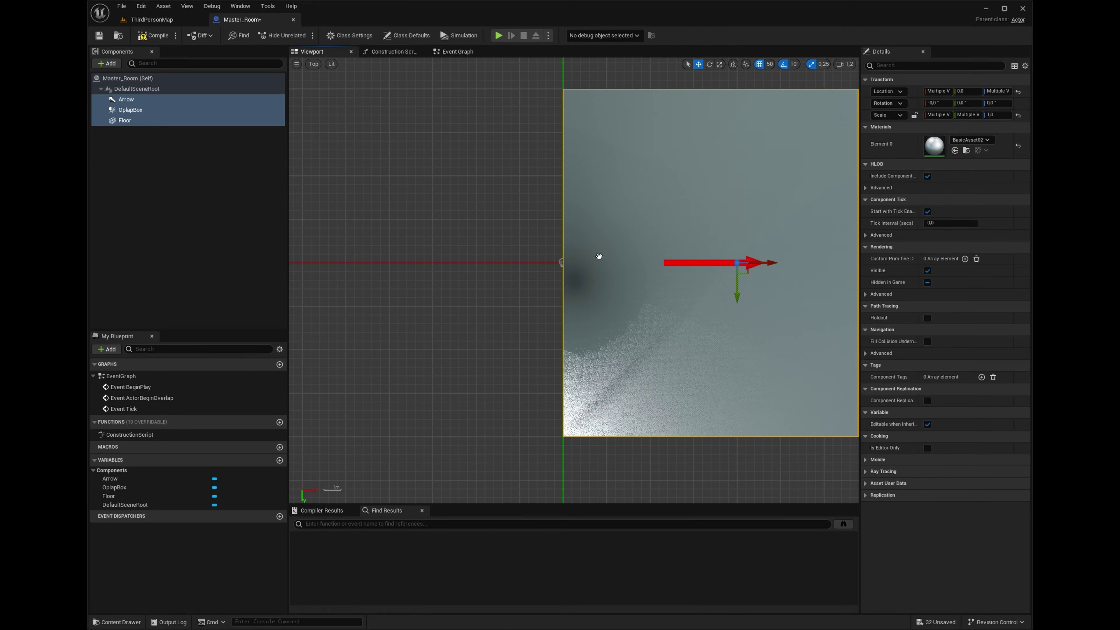
pyautogui.moveTo(598, 255); pyautogui.dragTo(387, 288, button='right')
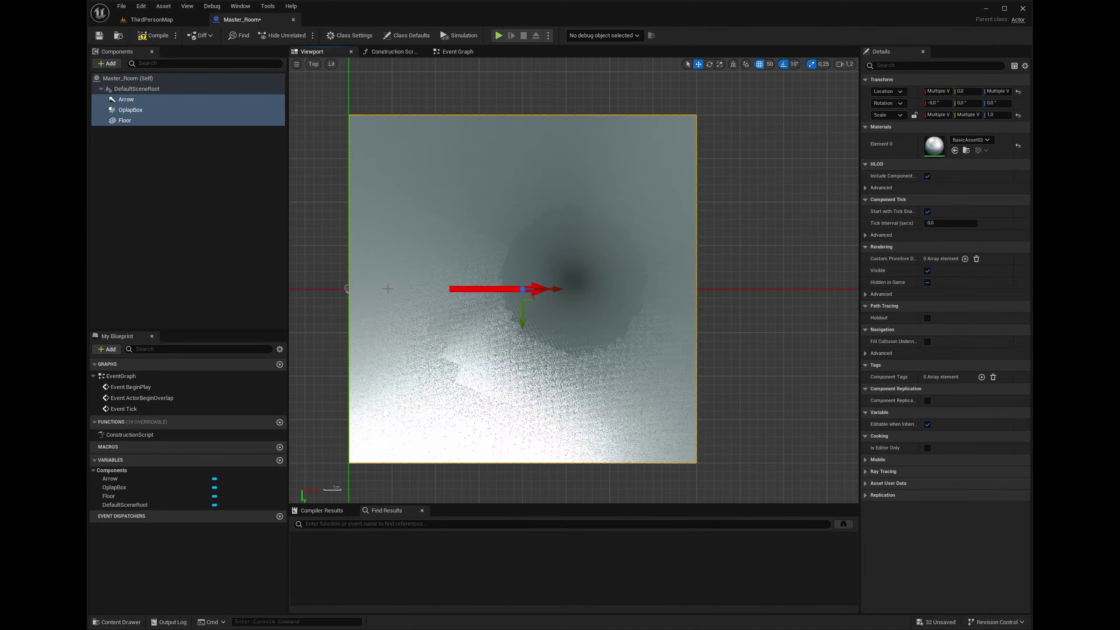
pyautogui.click(132, 120)
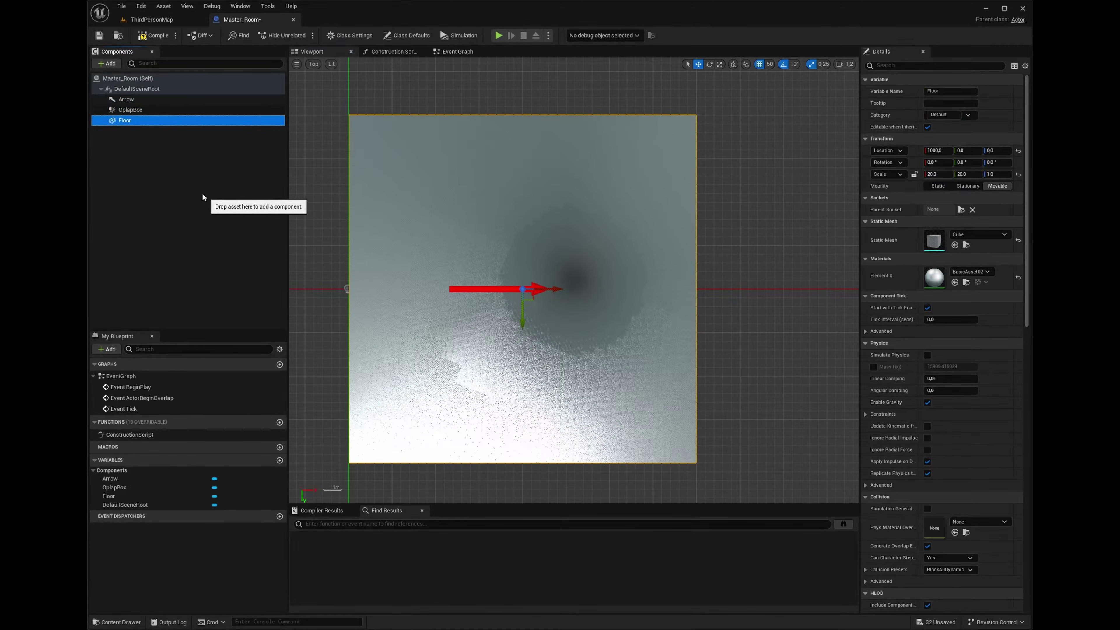
# Duplicate the Floor component and name the copy Wall1.
pyautogui.rightClick(124, 121)
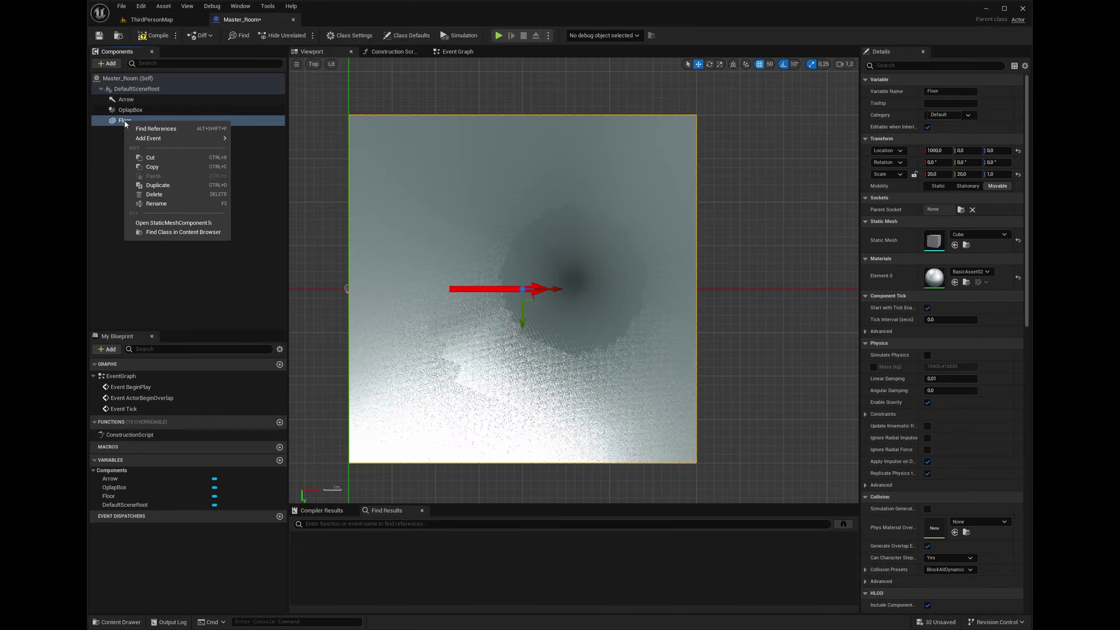
pyautogui.click(152, 185)
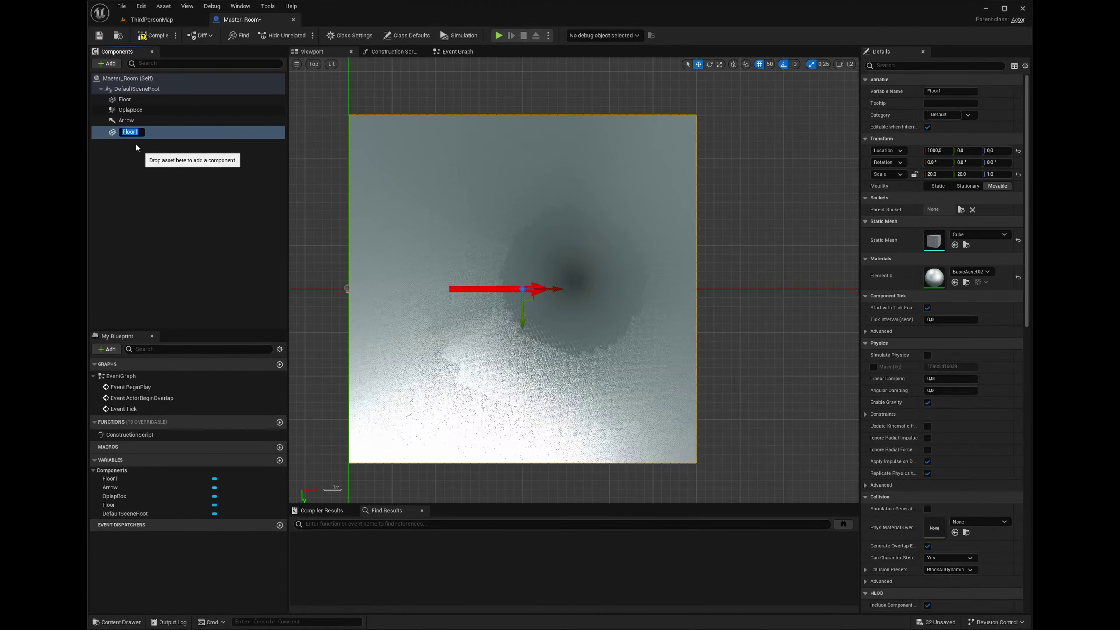
pyautogui.write('Wall')
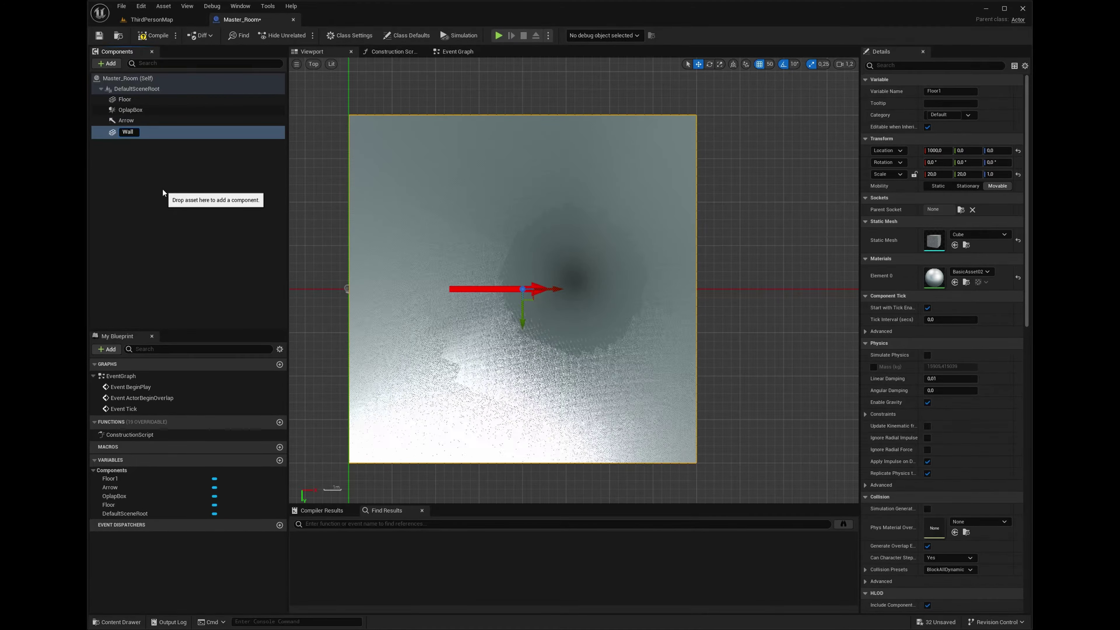
pyautogui.write('1')
pyautogui.press('Return')
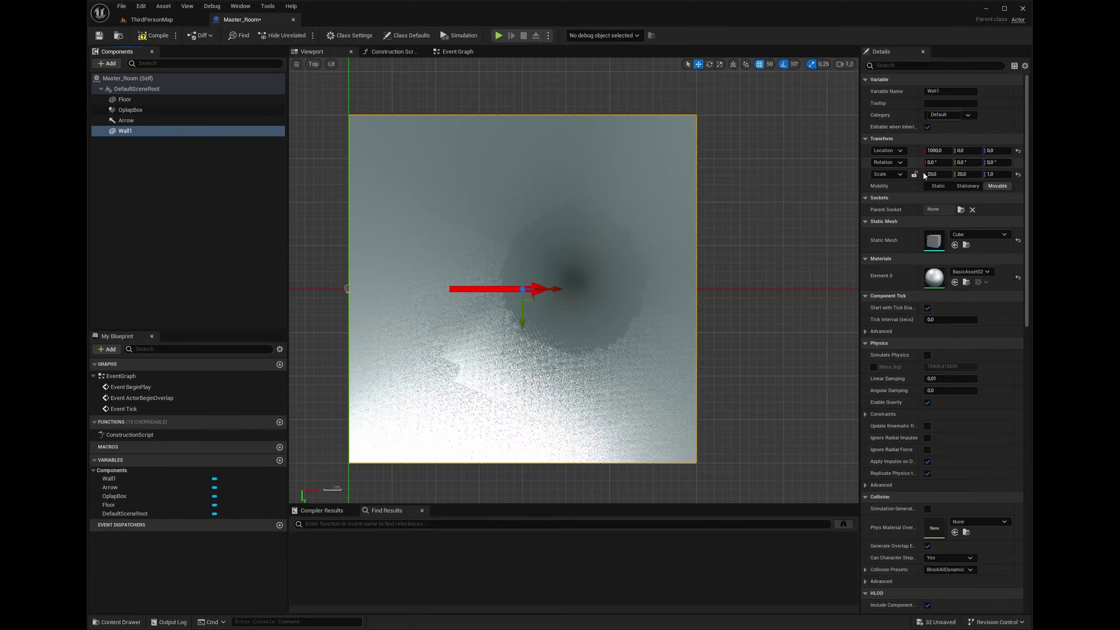
# Set Wall1's X scale to 1 and move it along X to 1950, flush with the floor's far edge.
pyautogui.moveTo(924, 176); pyautogui.dragTo(842, 176)
pyautogui.click(941, 174)
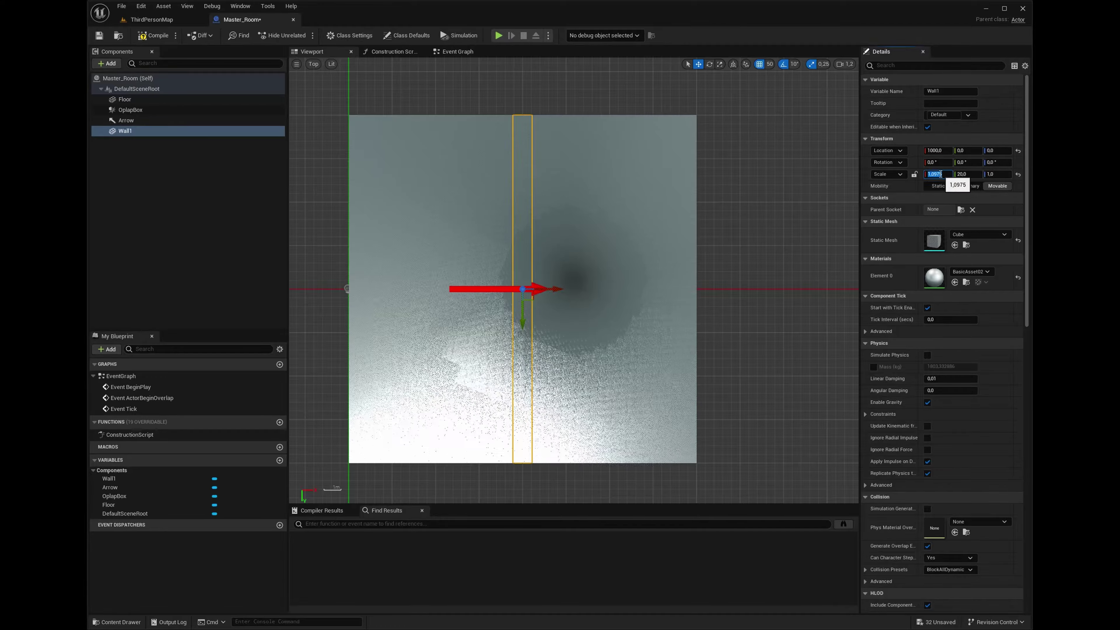
pyautogui.press('Return')
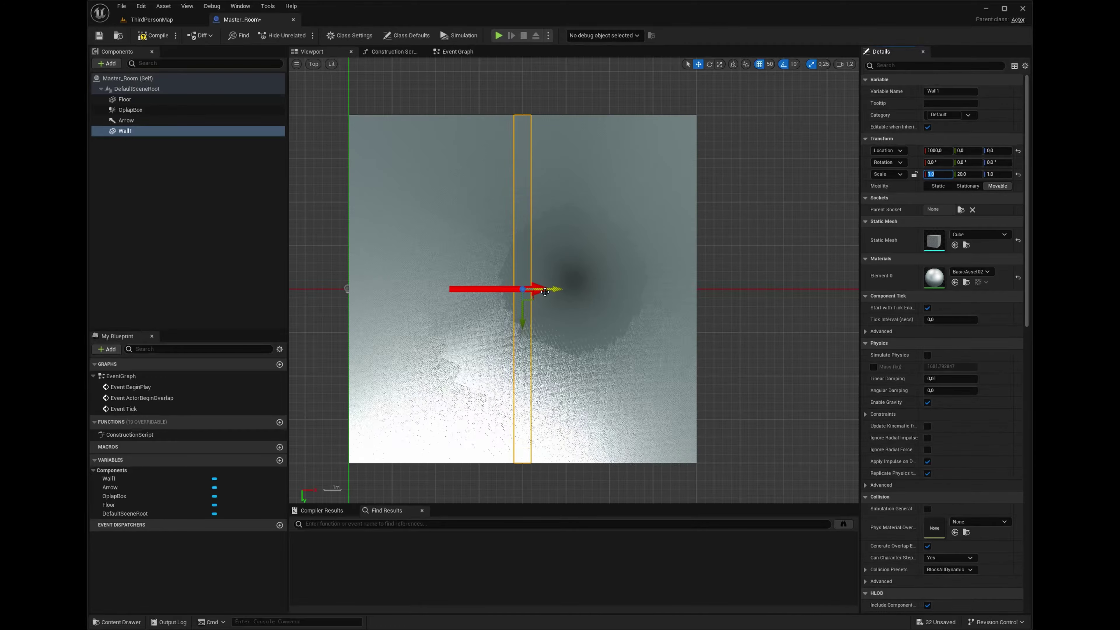
pyautogui.moveTo(542, 289); pyautogui.dragTo(707, 279)
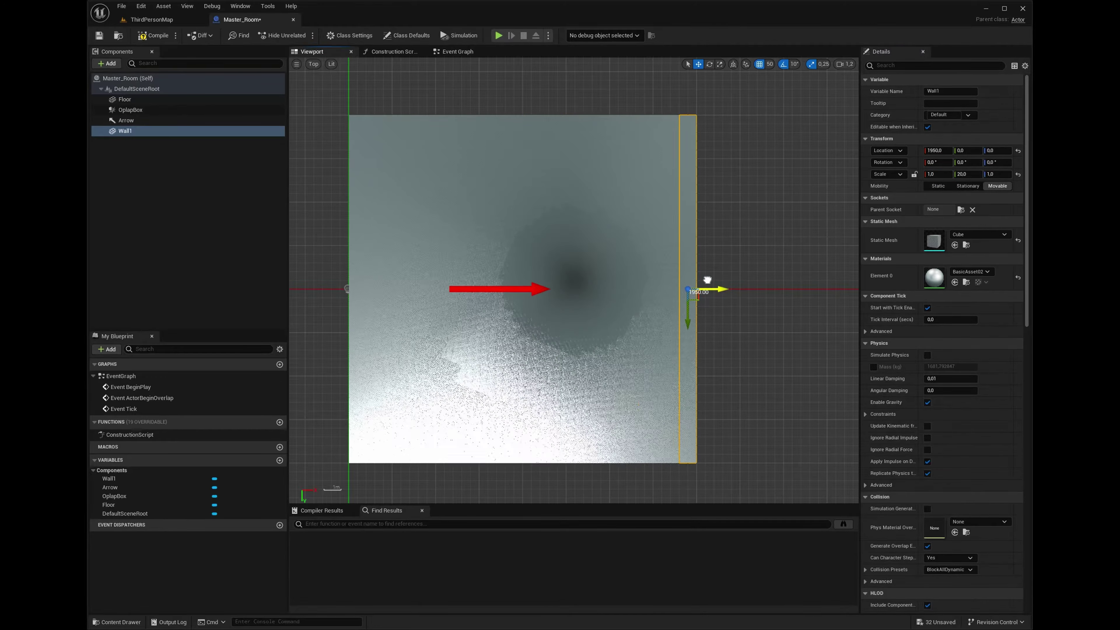
# Set Wall1's Y scale to 5 and move it to Y -500 along the floor's far edge.
pyautogui.click(972, 174)
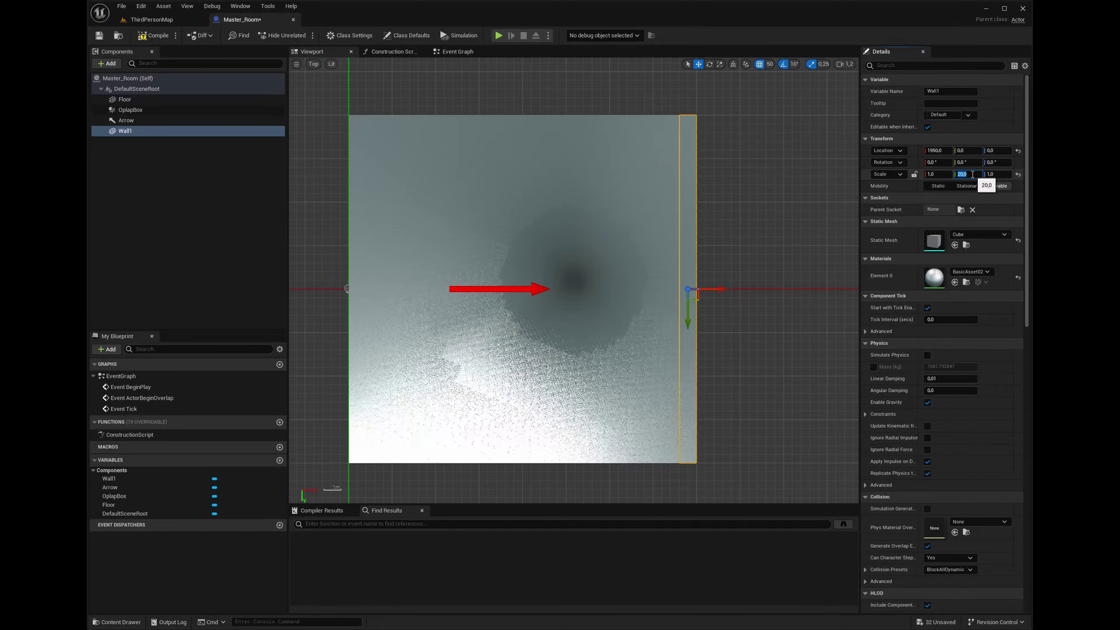
pyautogui.write('5')
pyautogui.press('Return')
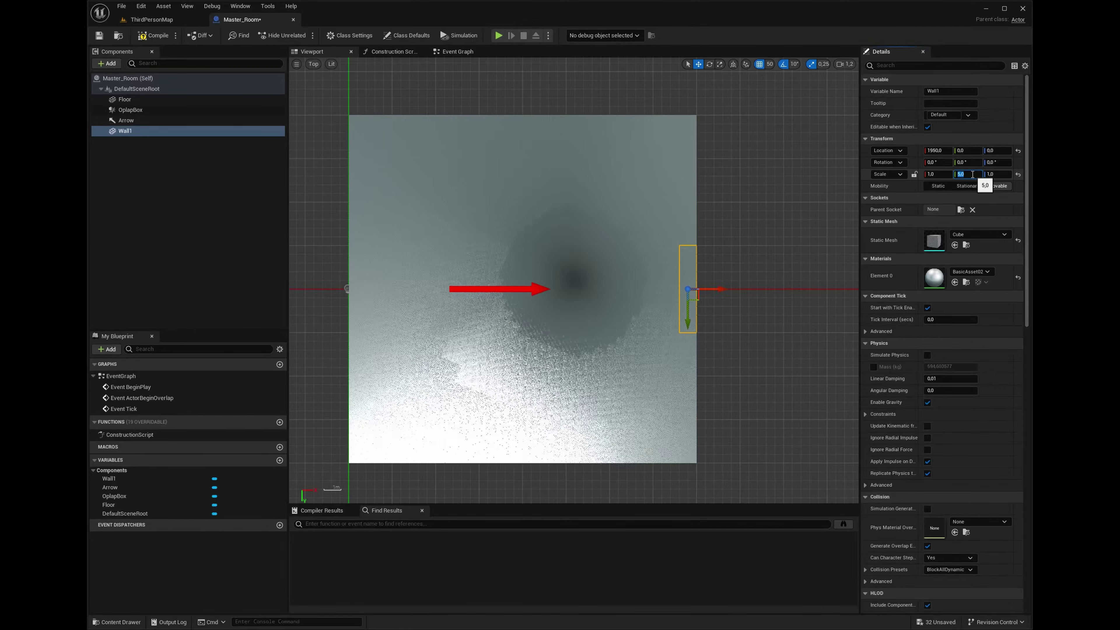
pyautogui.moveTo(685, 313); pyautogui.dragTo(700, 227)
# Try Y scales of 10 and 7 on Wall1, settle on 7.5, and move it to Y -650.
pyautogui.click(975, 175)
pyautogui.write('10')
pyautogui.press('Return')
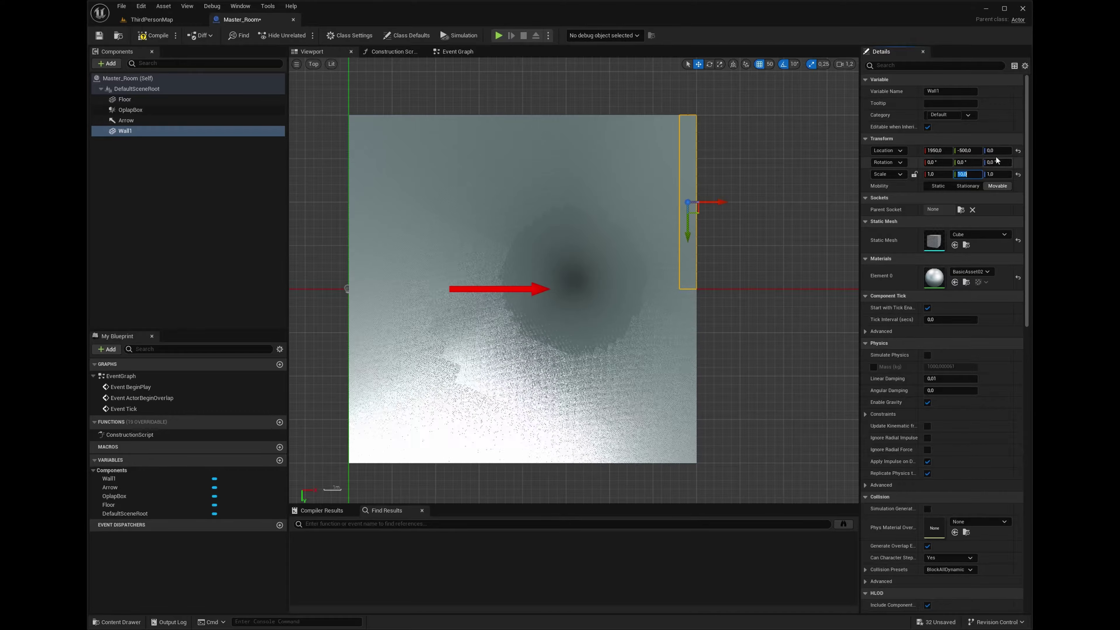
pyautogui.write('7')
pyautogui.press('Return')
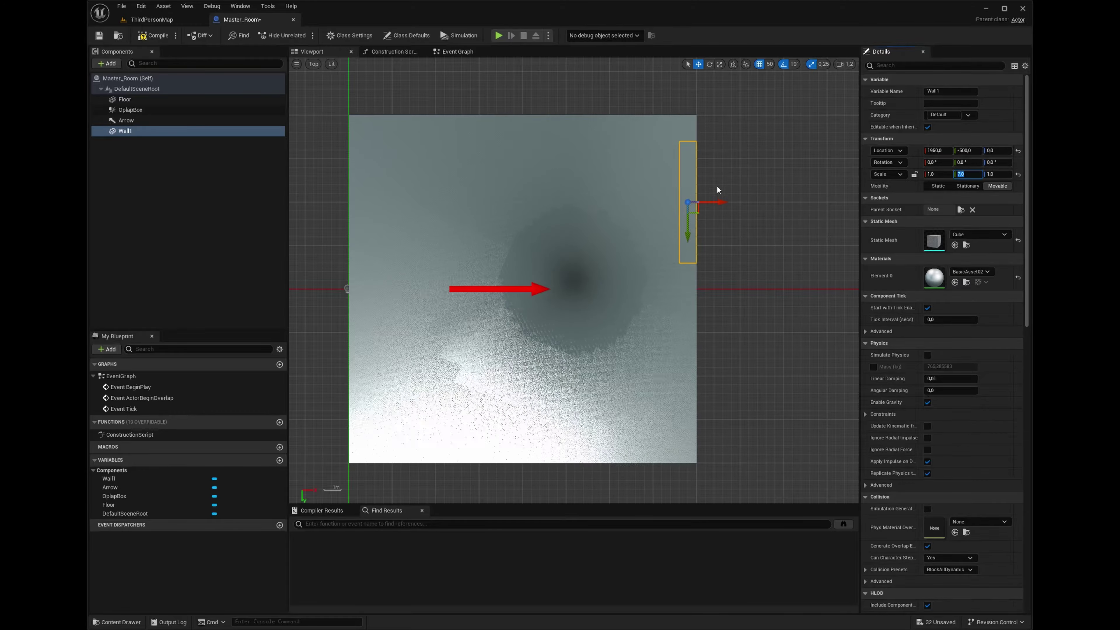
pyautogui.moveTo(688, 227); pyautogui.dragTo(688, 201)
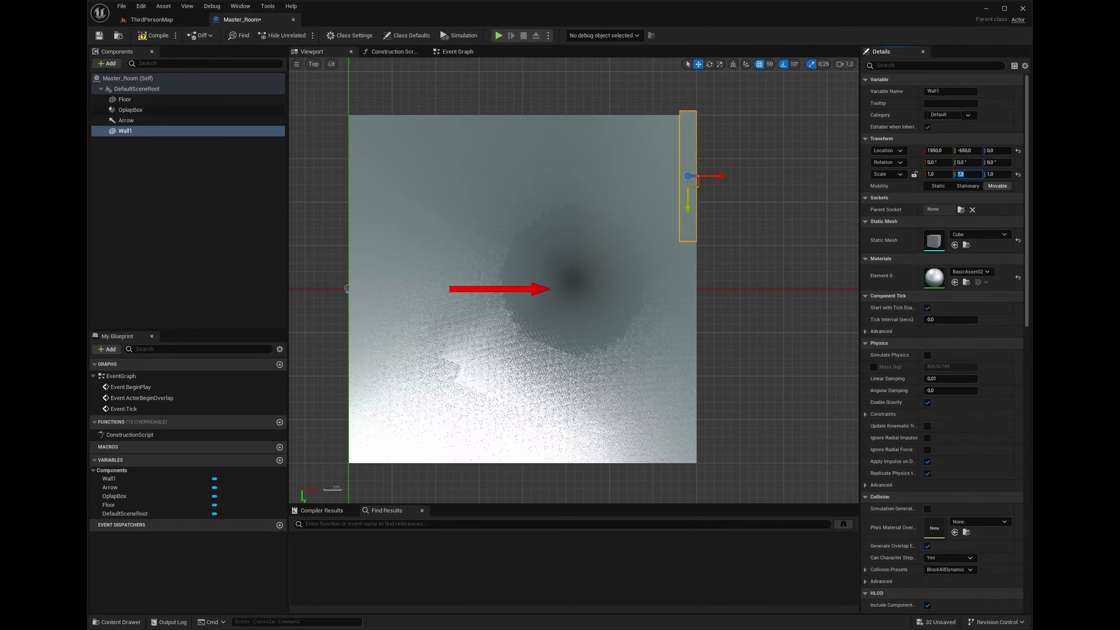
pyautogui.moveTo(688, 199); pyautogui.dragTo(689, 199)
# Reduce the grid snap to 5 and move Wall1 to Y -625 so its end aligns with the floor's corner.
pyautogui.scroll(2, 748, 195)
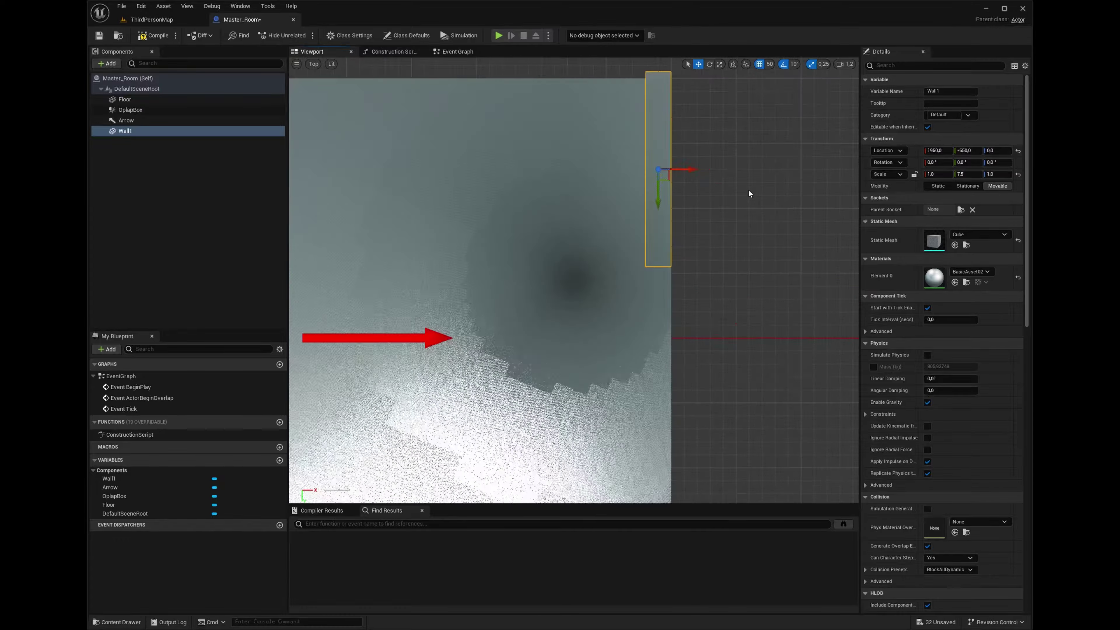
pyautogui.moveTo(758, 174); pyautogui.dragTo(718, 219, button='right')
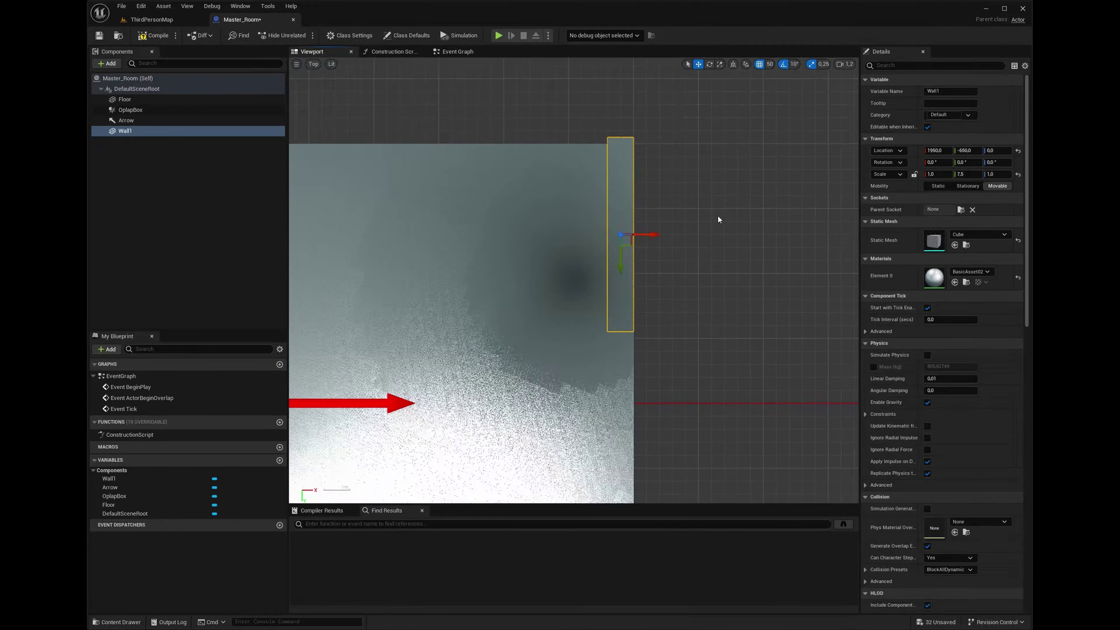
pyautogui.click(794, 64)
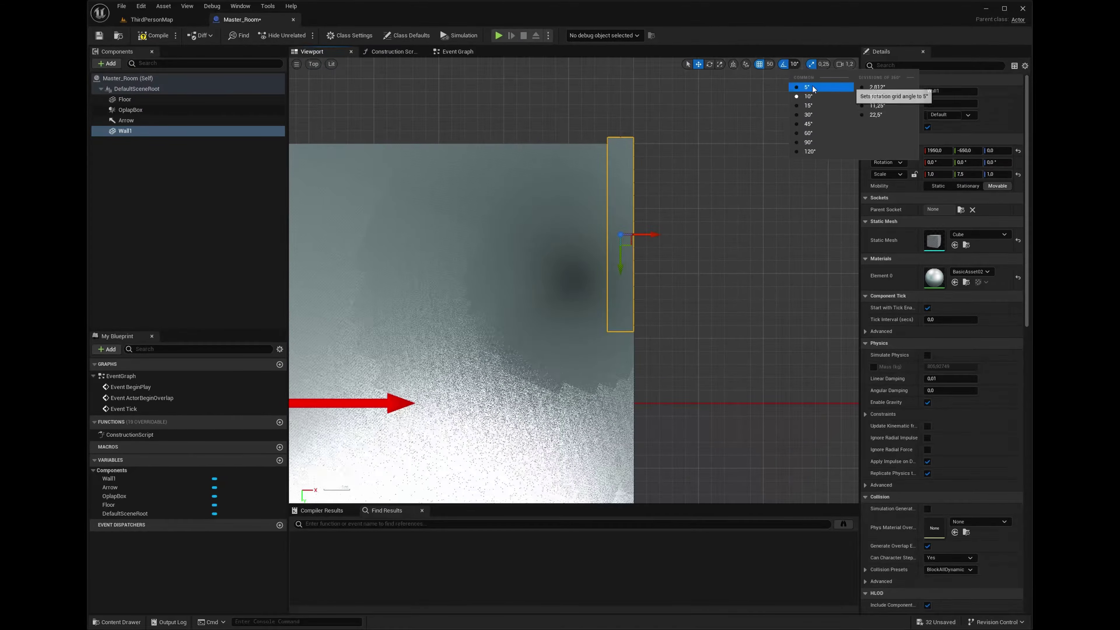
pyautogui.click(767, 64)
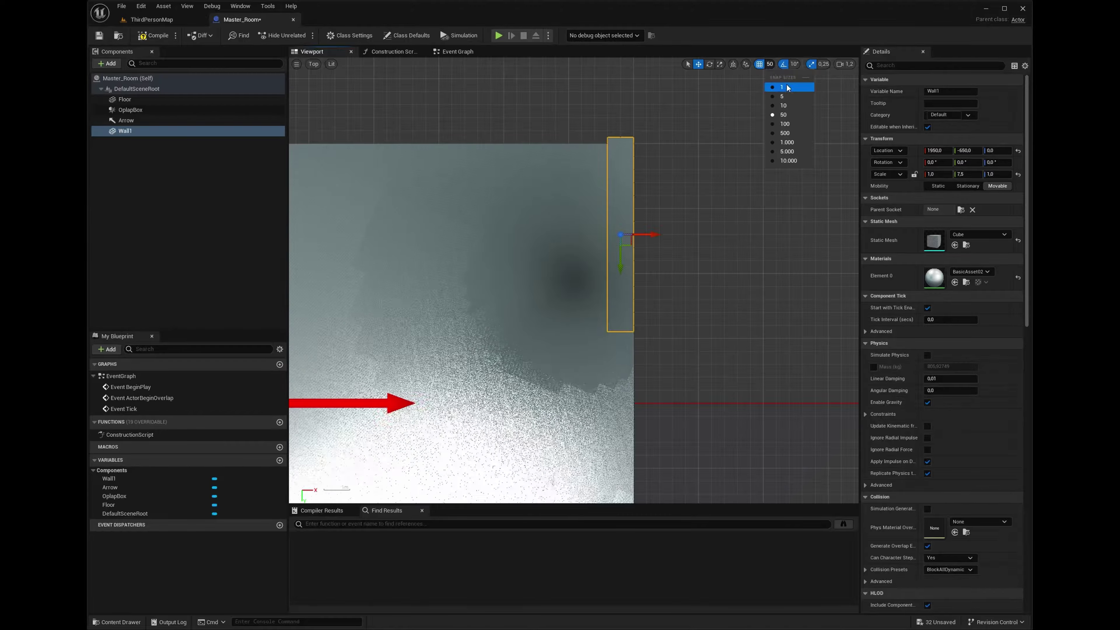
pyautogui.click(785, 98)
pyautogui.moveTo(619, 256); pyautogui.dragTo(619, 263)
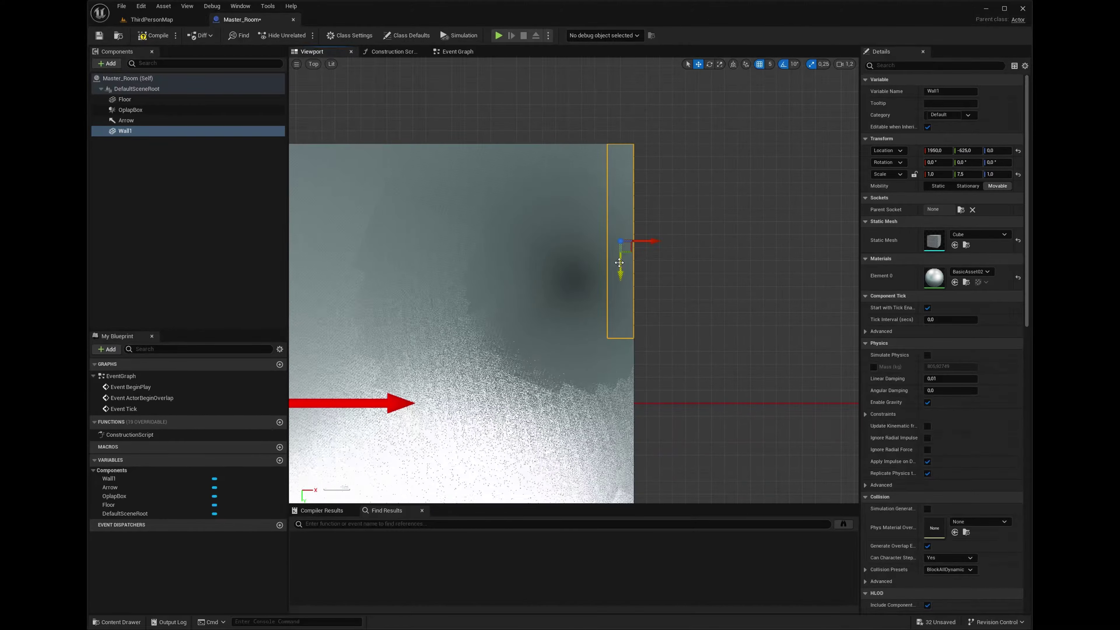
pyautogui.scroll(6, 638, 168)
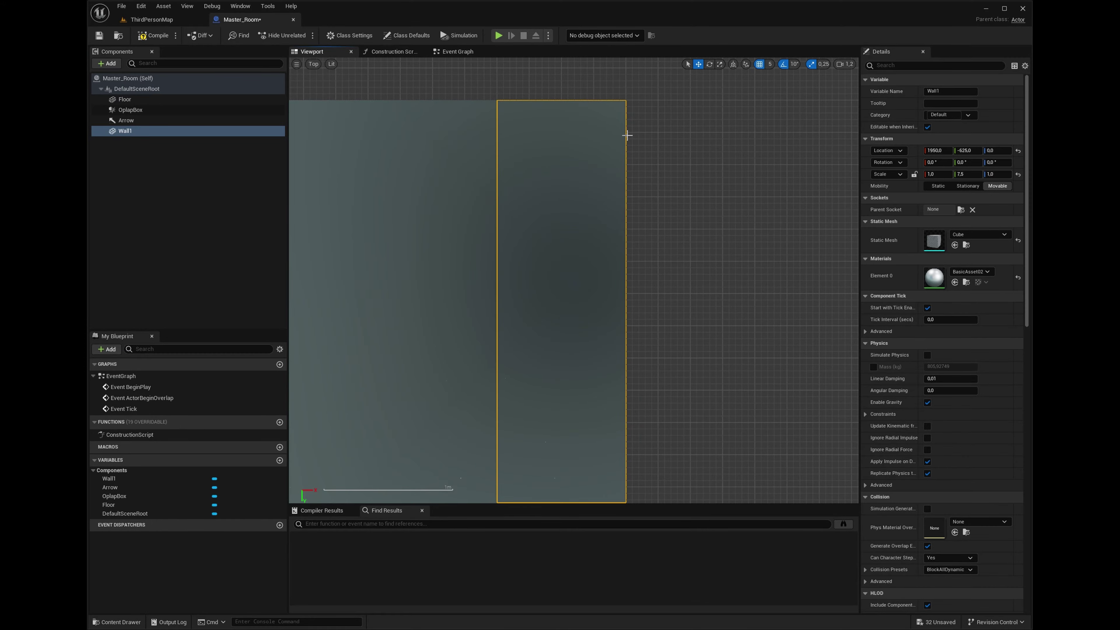
pyautogui.scroll(-7, 627, 135)
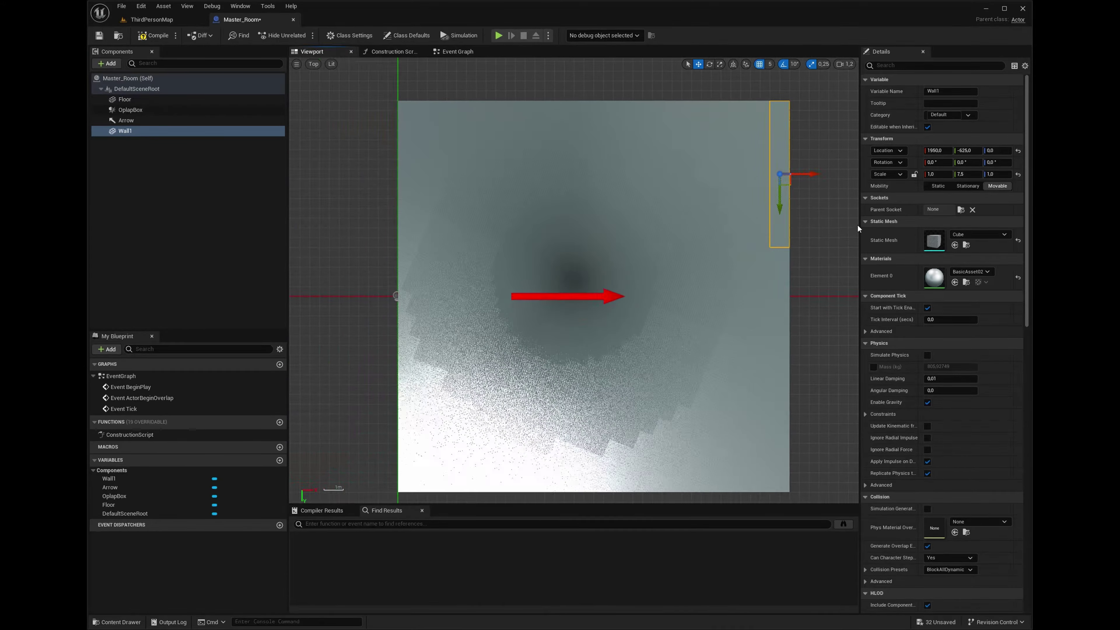
pyautogui.moveTo(834, 220); pyautogui.dragTo(664, 223, button='right')
pyautogui.scroll(-2, 664, 222)
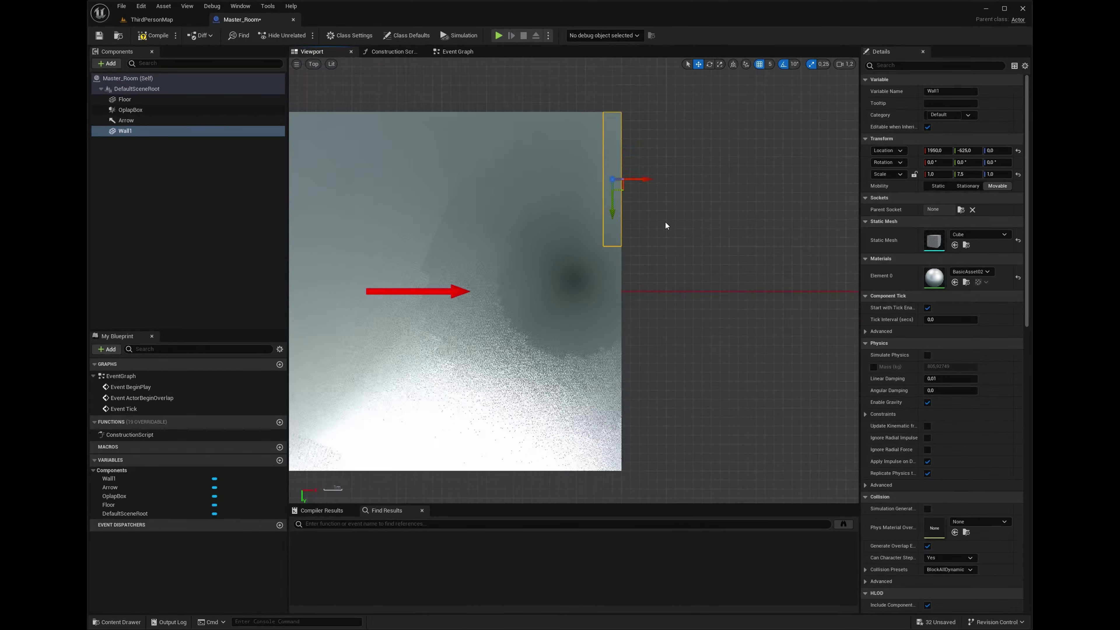
# Restore the grid snap to 50, duplicate Wall1 and move the copy to Y 625 at the opposite corner of the same floor edge.
pyautogui.click(769, 65)
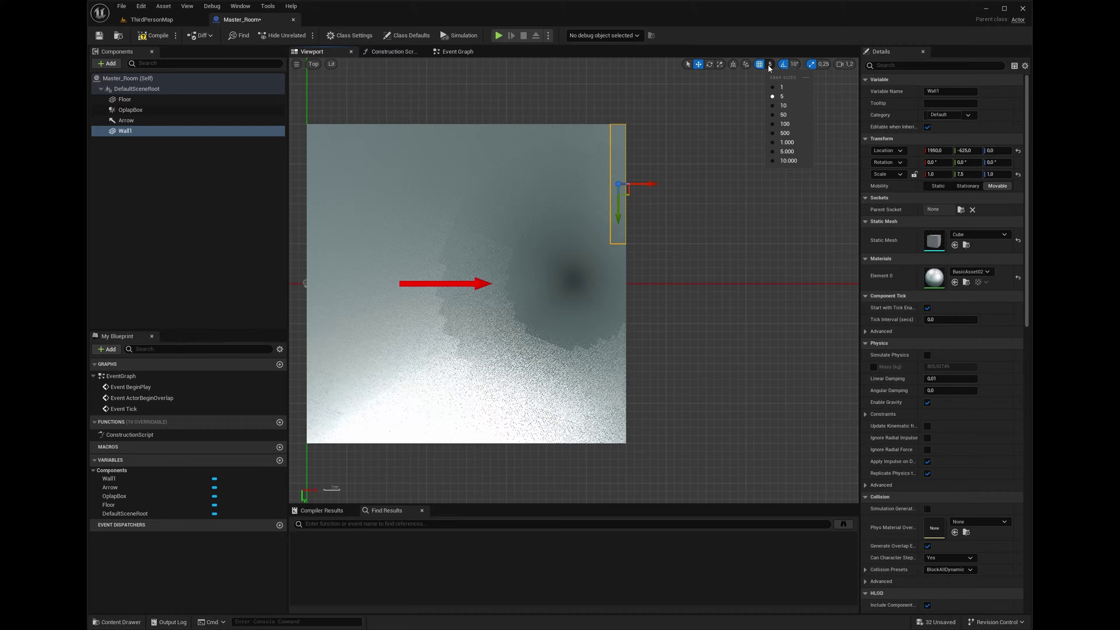
pyautogui.click(778, 115)
pyautogui.moveTo(695, 192); pyautogui.dragTo(746, 240, button='right')
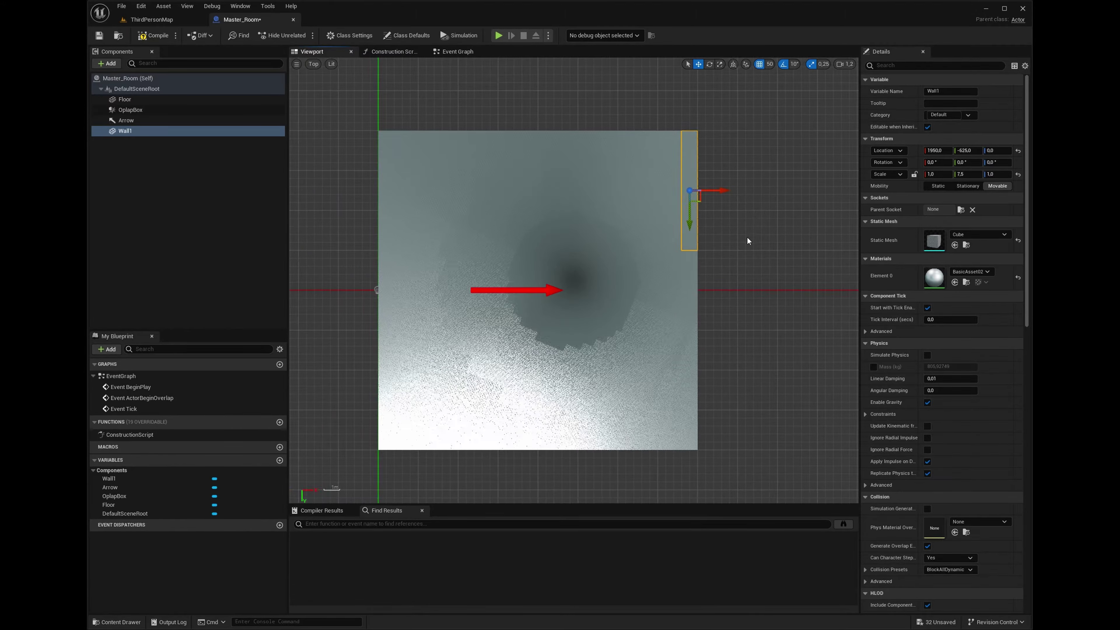
pyautogui.scroll(2, 736, 261)
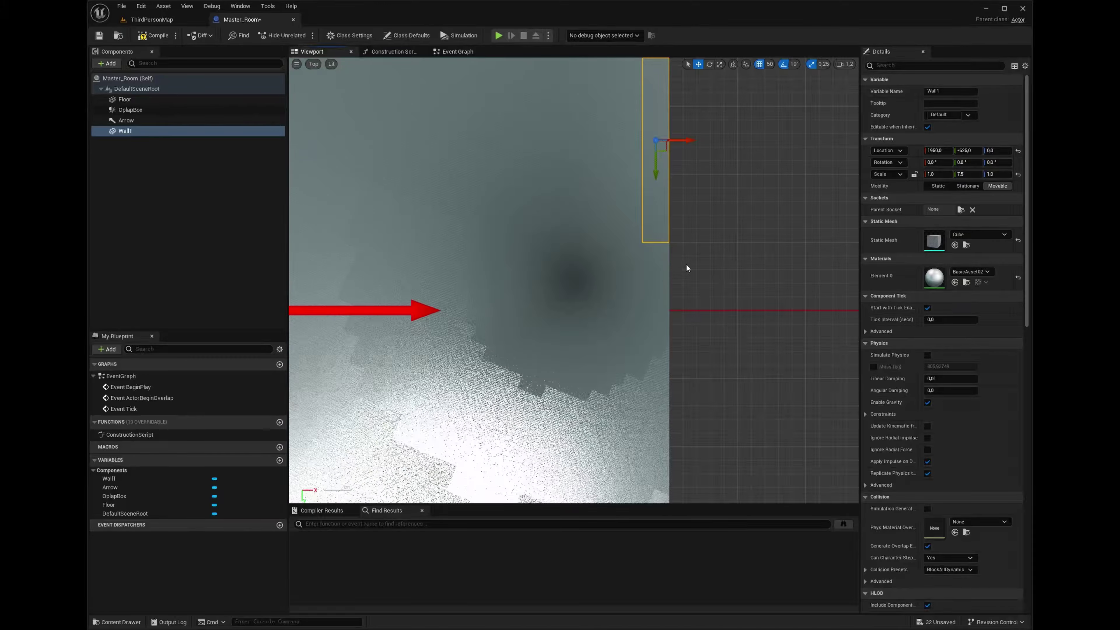
pyautogui.scroll(-2, 701, 252)
pyautogui.moveTo(721, 233); pyautogui.dragTo(729, 260, button='right')
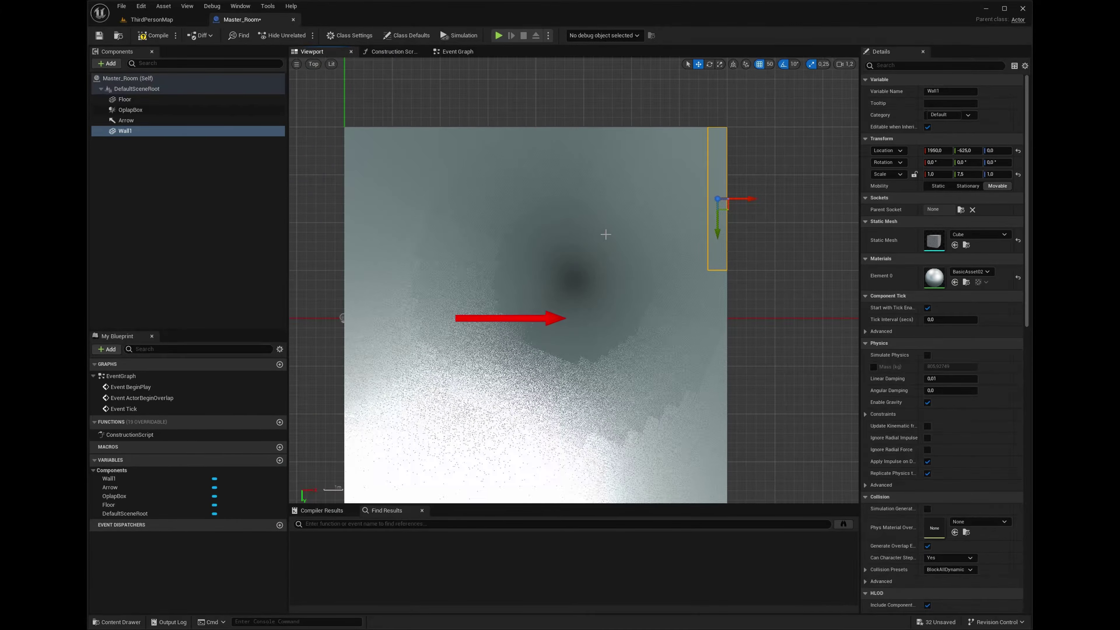
pyautogui.moveTo(605, 234); pyautogui.dragTo(541, 225, button='right')
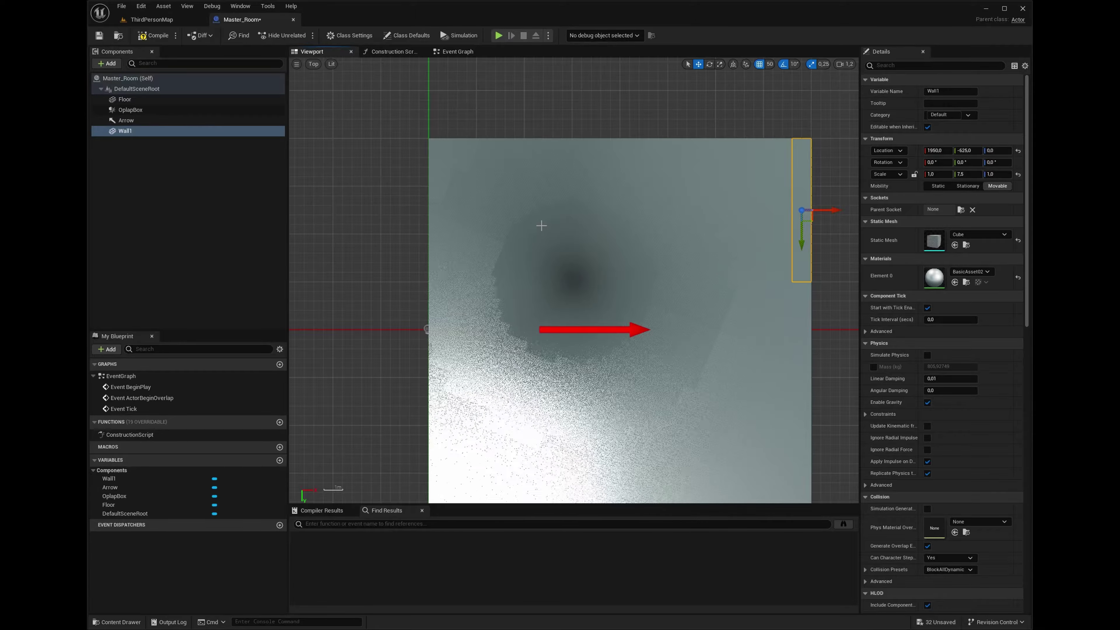
pyautogui.hotkey('ctrl', 'd')
pyautogui.moveTo(696, 256); pyautogui.dragTo(812, 275, button='right')
pyautogui.moveTo(687, 223); pyautogui.dragTo(692, 378)
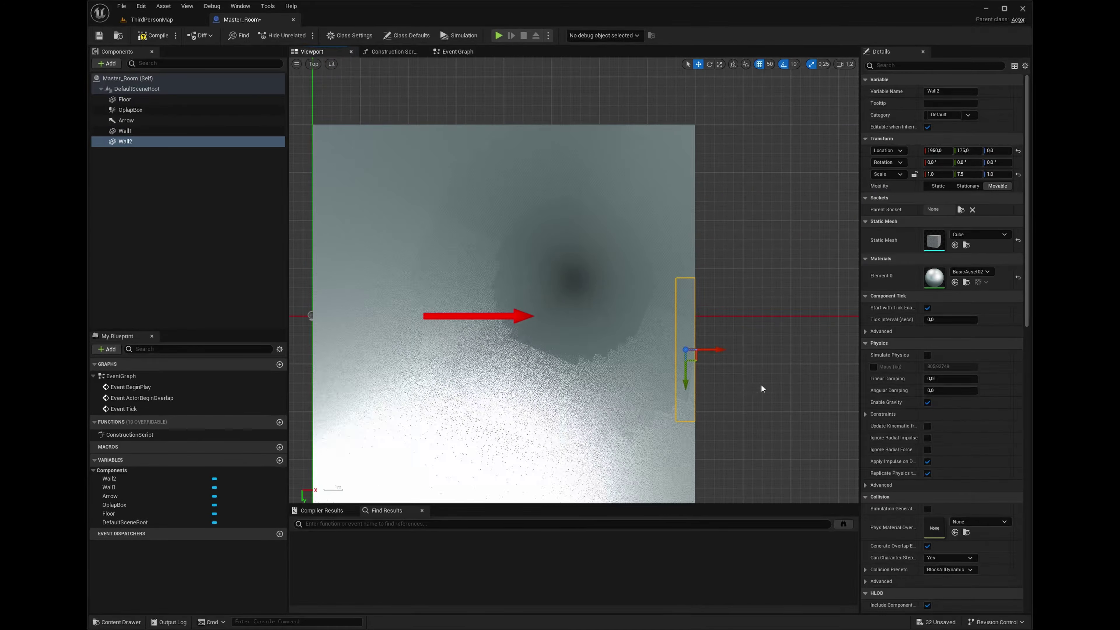
pyautogui.moveTo(767, 408); pyautogui.dragTo(615, 225, button='right')
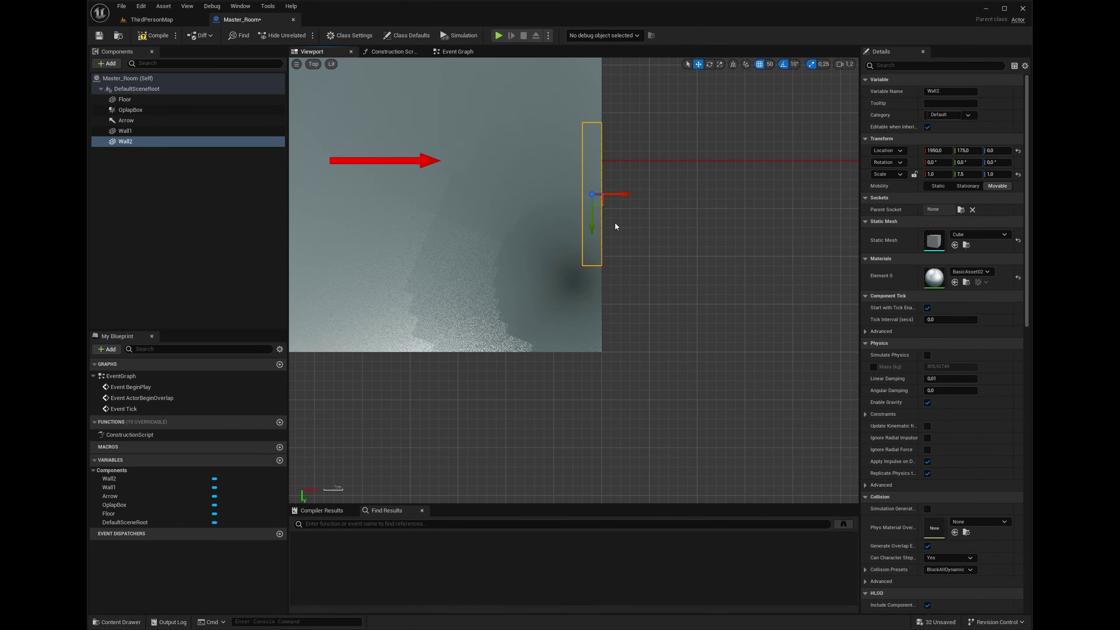
pyautogui.moveTo(590, 220); pyautogui.dragTo(589, 299)
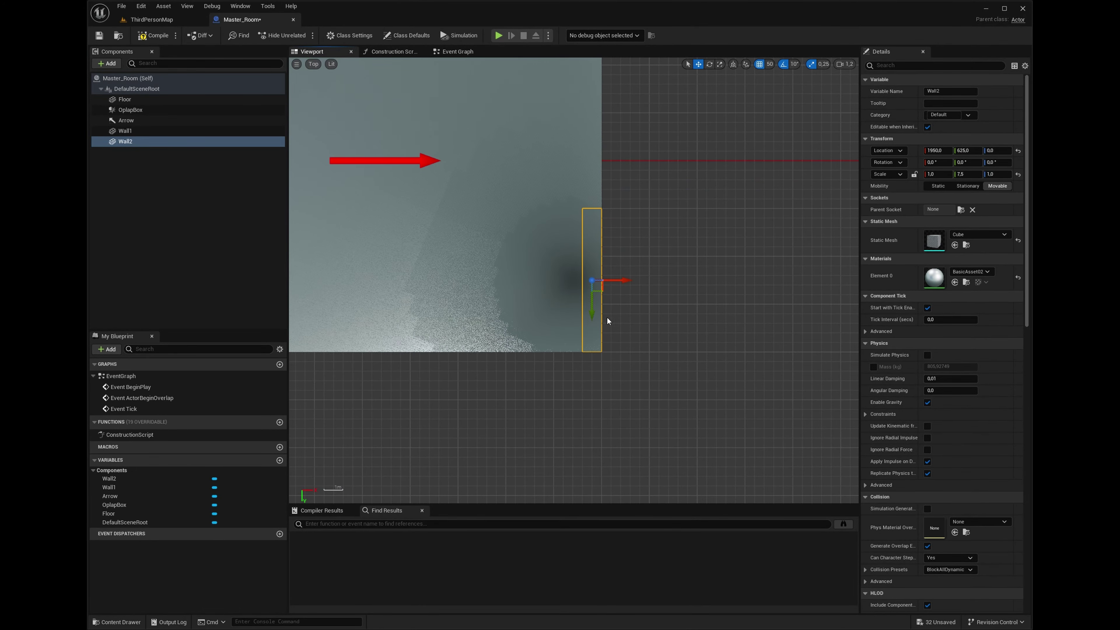
pyautogui.moveTo(654, 324); pyautogui.dragTo(806, 452, button='right')
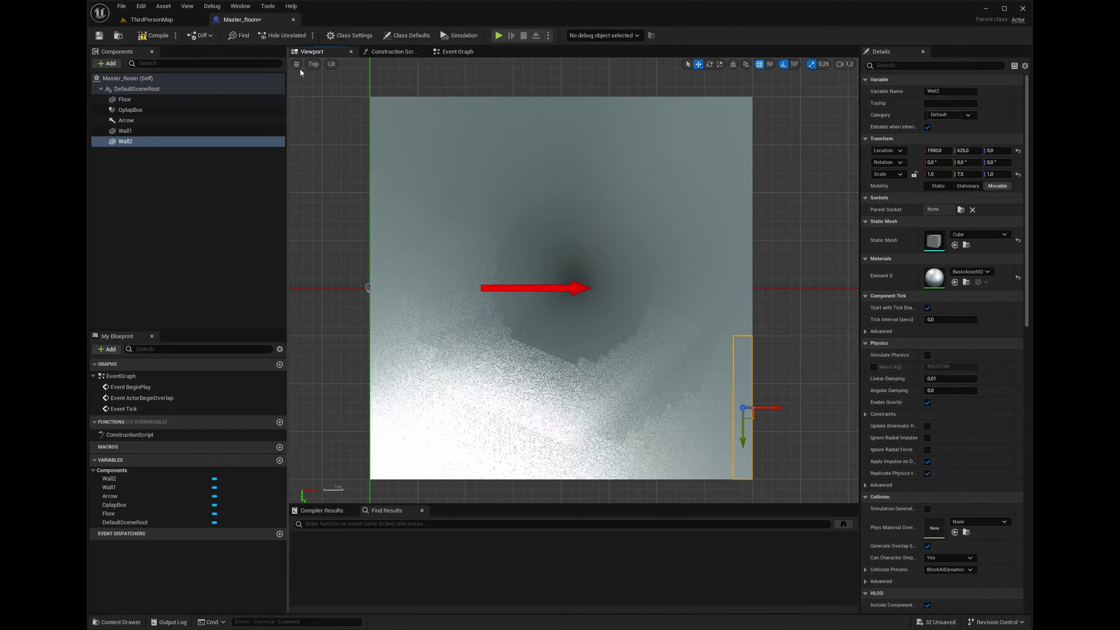
# In perspective view, select Wall1 together with Wall2 and raise both to Z 200.
pyautogui.click(313, 63)
pyautogui.click(344, 76)
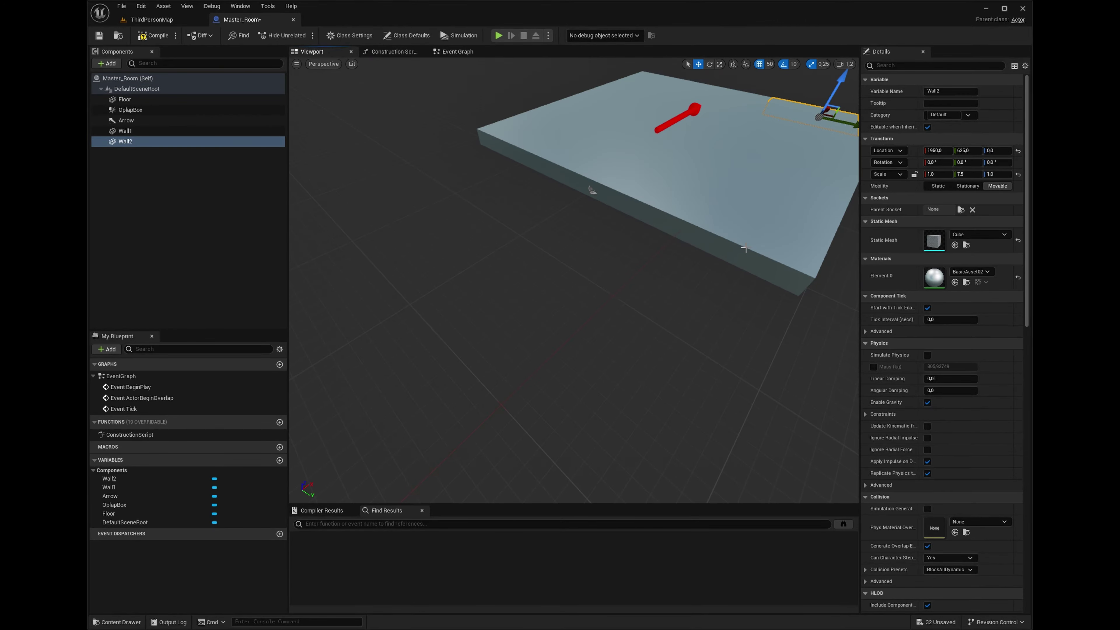
pyautogui.moveTo(744, 248); pyautogui.dragTo(295, 180, button='right')
pyautogui.scroll(3, 572, 216)
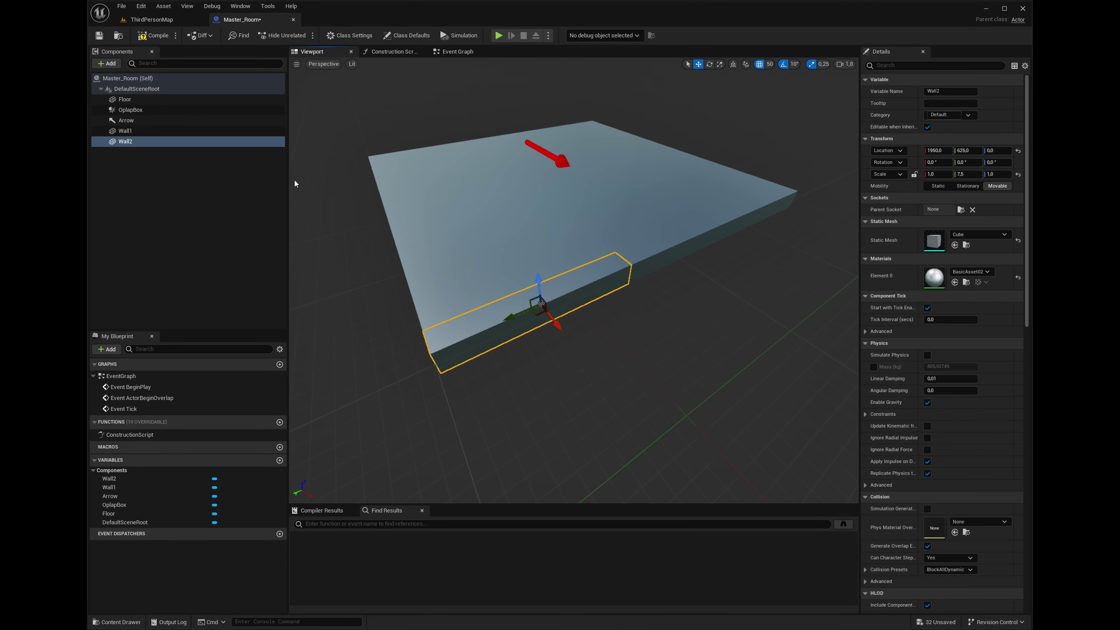
pyautogui.keyDown('ctrl'); pyautogui.click(123, 131); pyautogui.keyUp('ctrl')
pyautogui.moveTo(762, 189); pyautogui.dragTo(773, 146)
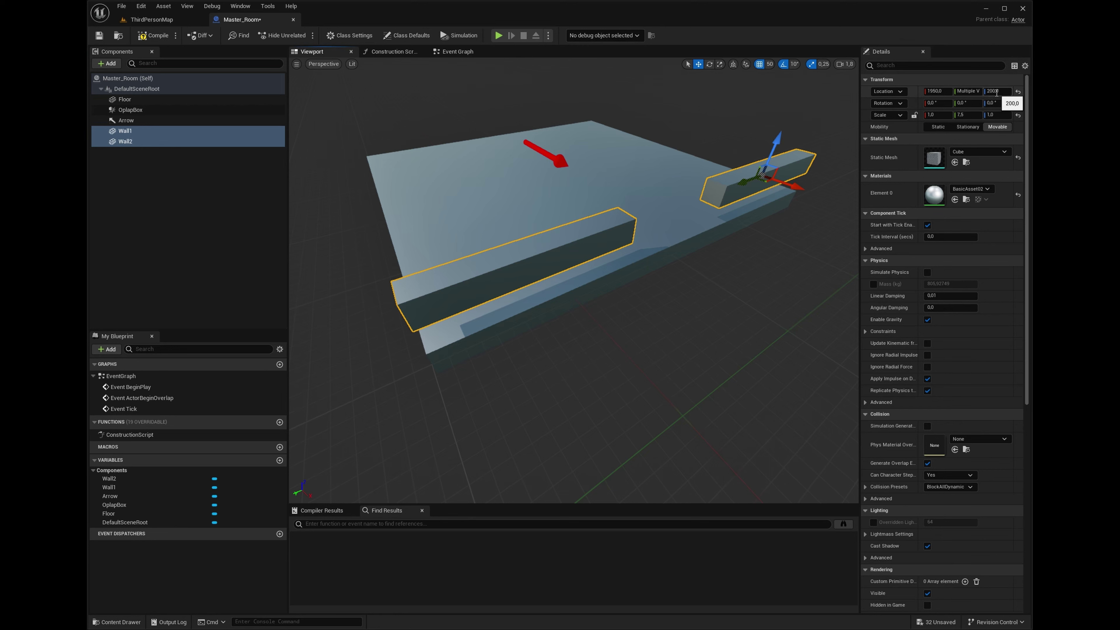
# Set the Z scale of both selected walls to 2.
pyautogui.click(1005, 92)
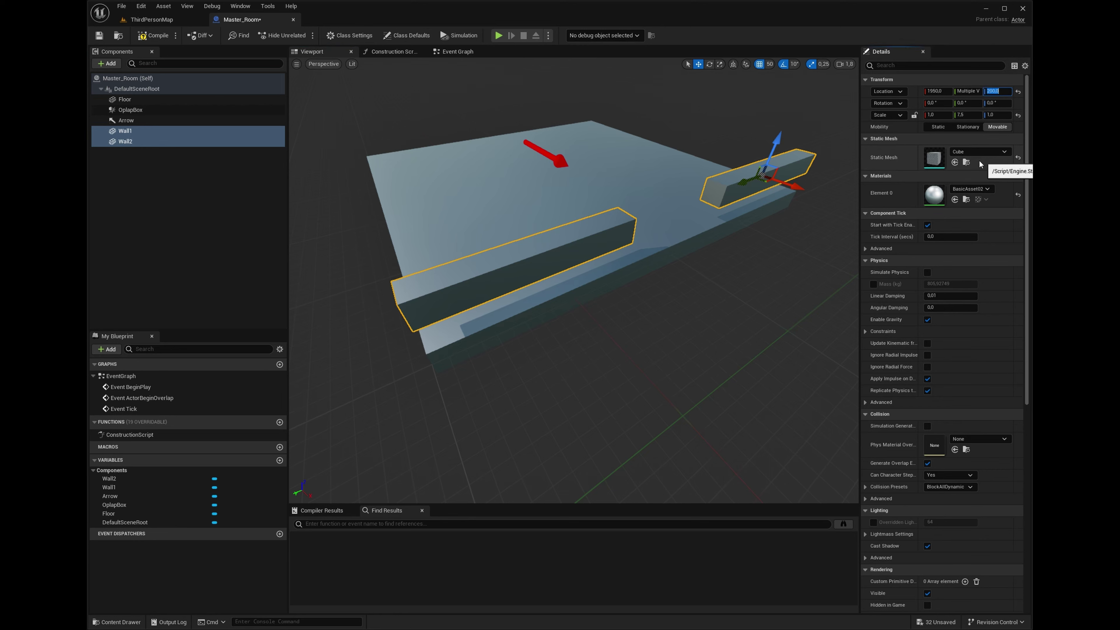
pyautogui.click(996, 115)
pyautogui.write('2')
pyautogui.press('Return')
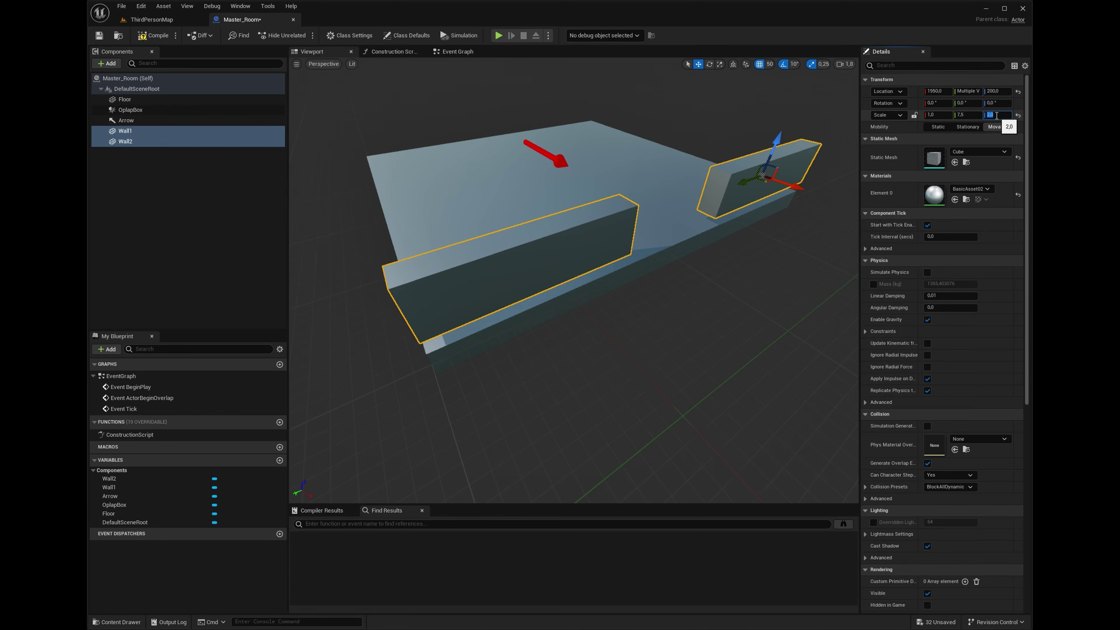
pyautogui.moveTo(661, 212); pyautogui.dragTo(675, 137, button='right')
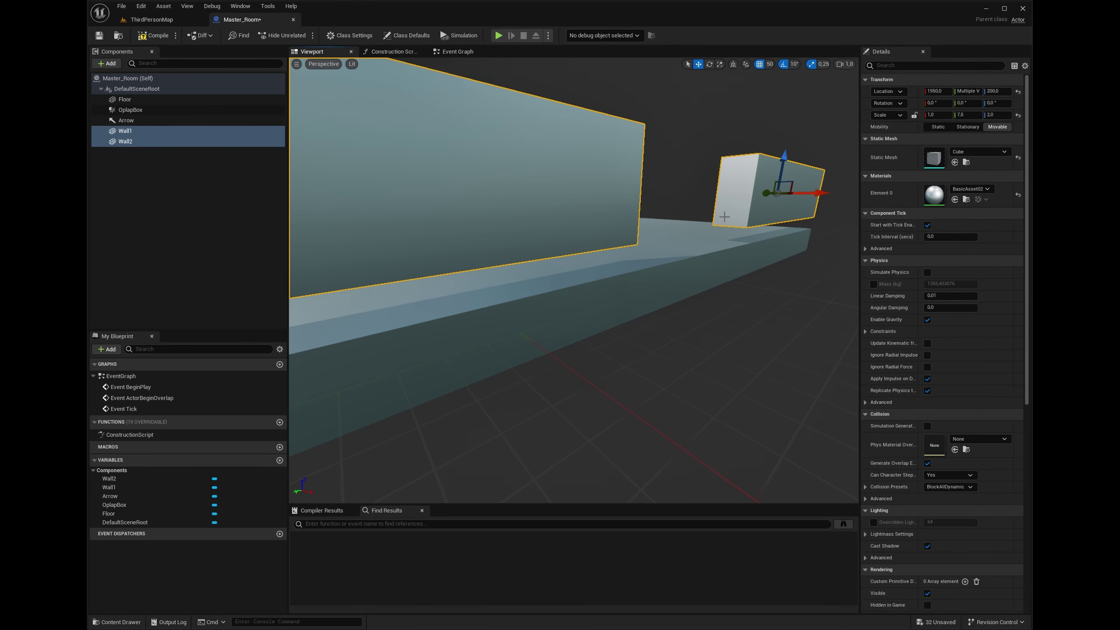
# Lower Wall1 and Wall2 to Z 150, duplicate both and move the copies to X 50 along the opposite floor edge.
pyautogui.moveTo(785, 163); pyautogui.dragTo(782, 175)
pyautogui.moveTo(750, 226); pyautogui.dragTo(798, 295, button='right')
pyautogui.moveTo(749, 247); pyautogui.dragTo(729, 253, button='right')
pyautogui.hotkey('ctrl', 'd')
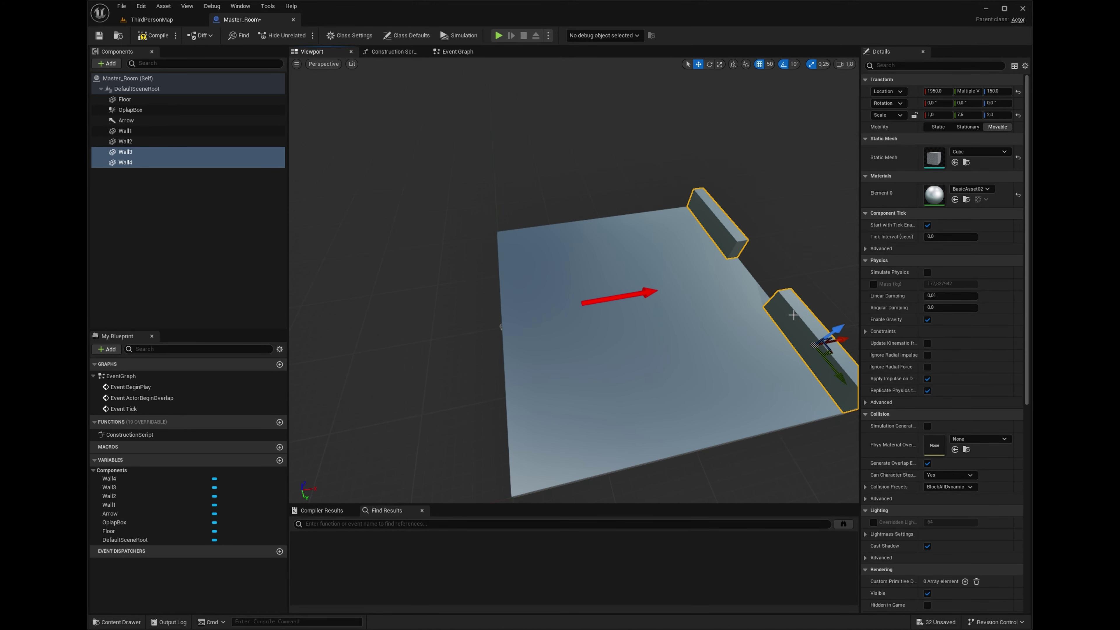
pyautogui.moveTo(839, 339); pyautogui.dragTo(554, 375)
pyautogui.moveTo(593, 343); pyautogui.dragTo(471, 318, button='right')
pyautogui.moveTo(498, 362); pyautogui.dragTo(593, 343, button='right')
# Duplicate the wall at X 50, Y 625 and rotate the copy -90° around Z.
pyautogui.click(525, 423)
pyautogui.moveTo(615, 383); pyautogui.dragTo(566, 366, button='right')
pyautogui.hotkey('ctrl', 'd')
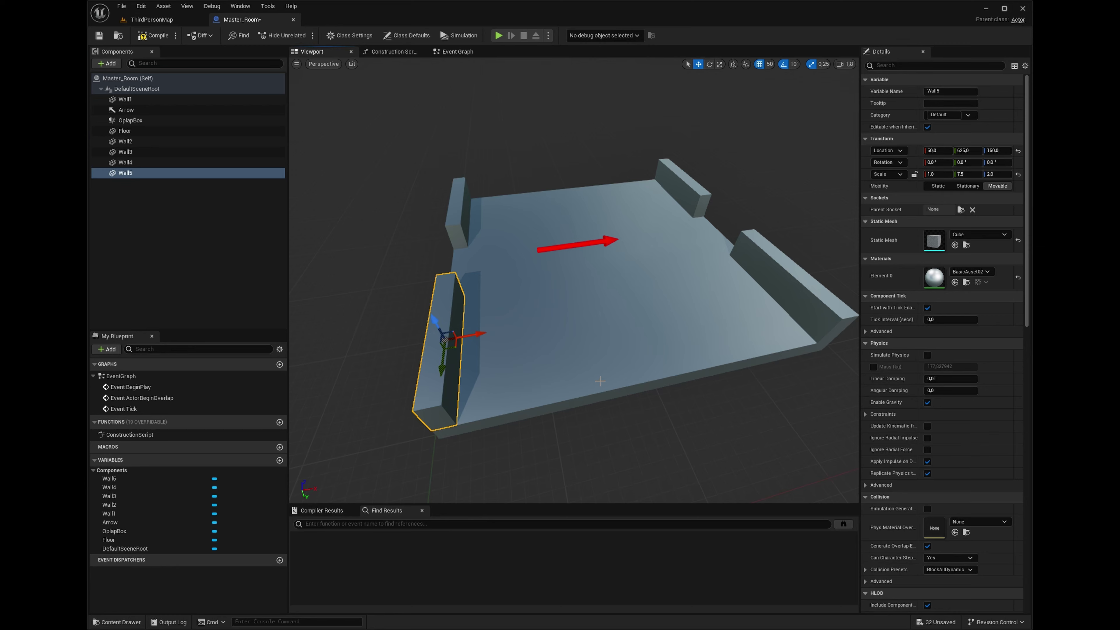
pyautogui.press('e')
pyautogui.moveTo(467, 365); pyautogui.dragTo(414, 385)
pyautogui.press('w')
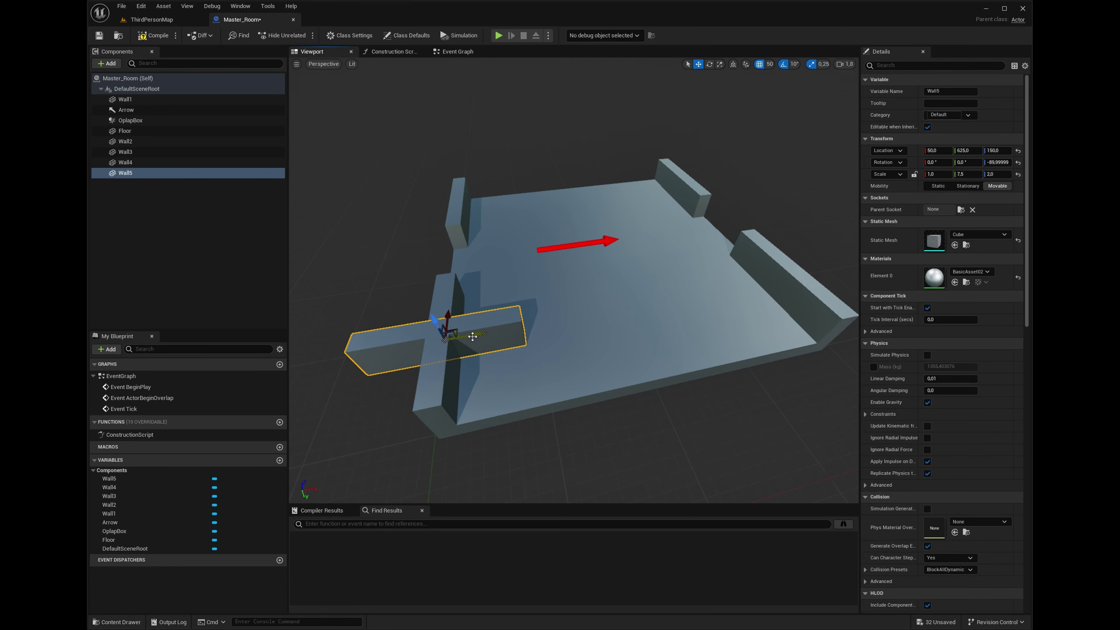
# Move the rotated Wall5 to X 500, Y 975 at the adjacent floor edge and check its alignment in top view.
pyautogui.moveTo(472, 337); pyautogui.dragTo(429, 353)
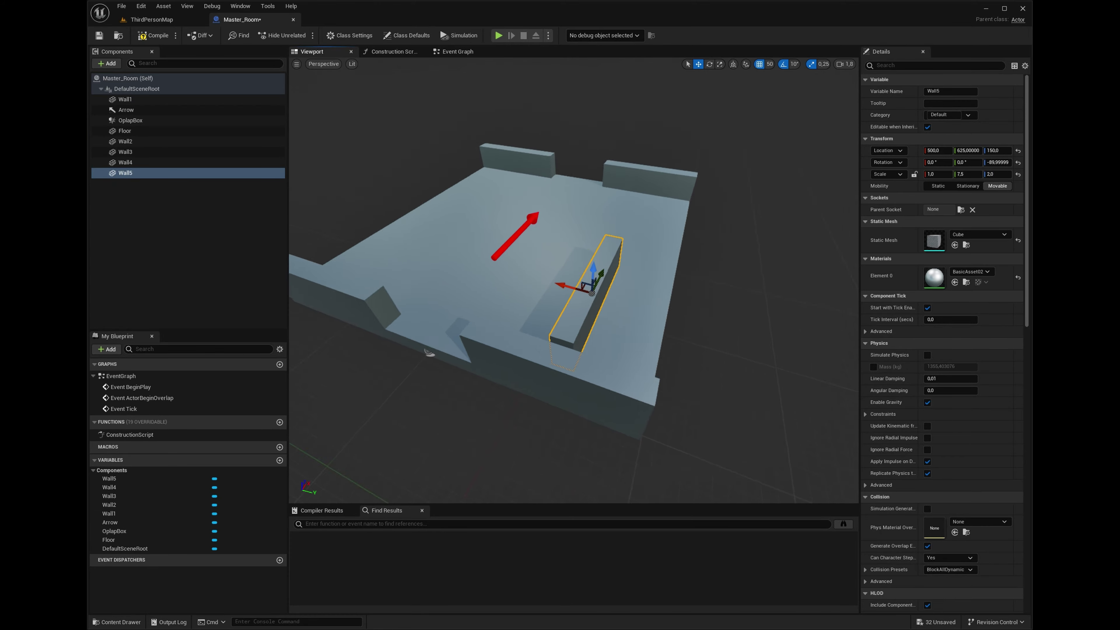
pyautogui.moveTo(572, 349); pyautogui.dragTo(582, 346, button='right')
pyautogui.moveTo(586, 347); pyautogui.dragTo(683, 361)
pyautogui.click(323, 64)
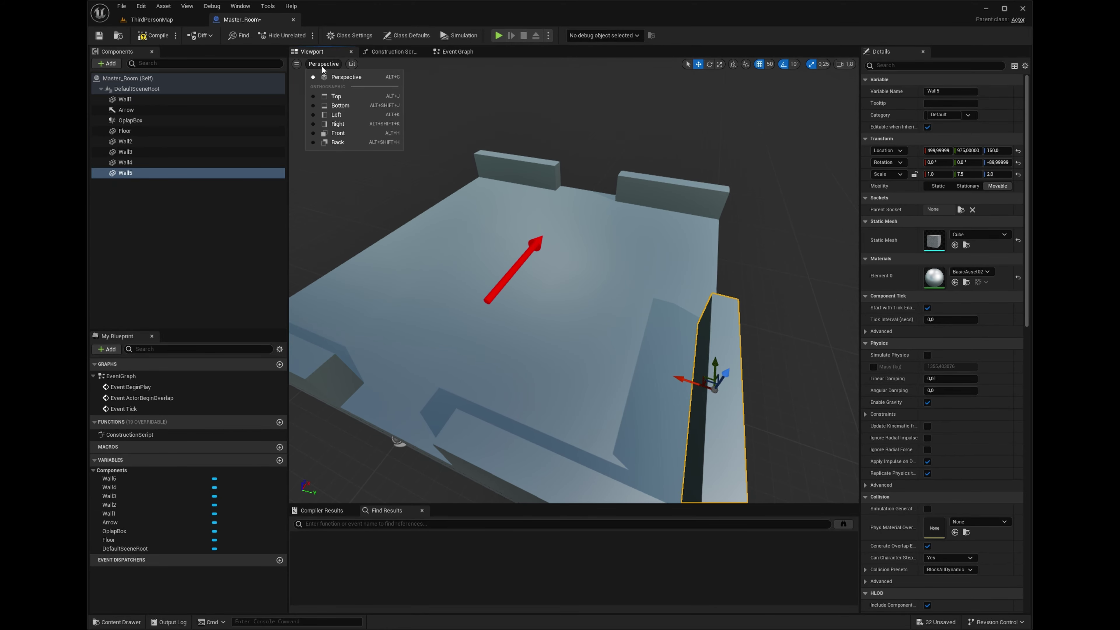
pyautogui.click(335, 99)
pyautogui.moveTo(534, 365); pyautogui.dragTo(707, 244, button='right')
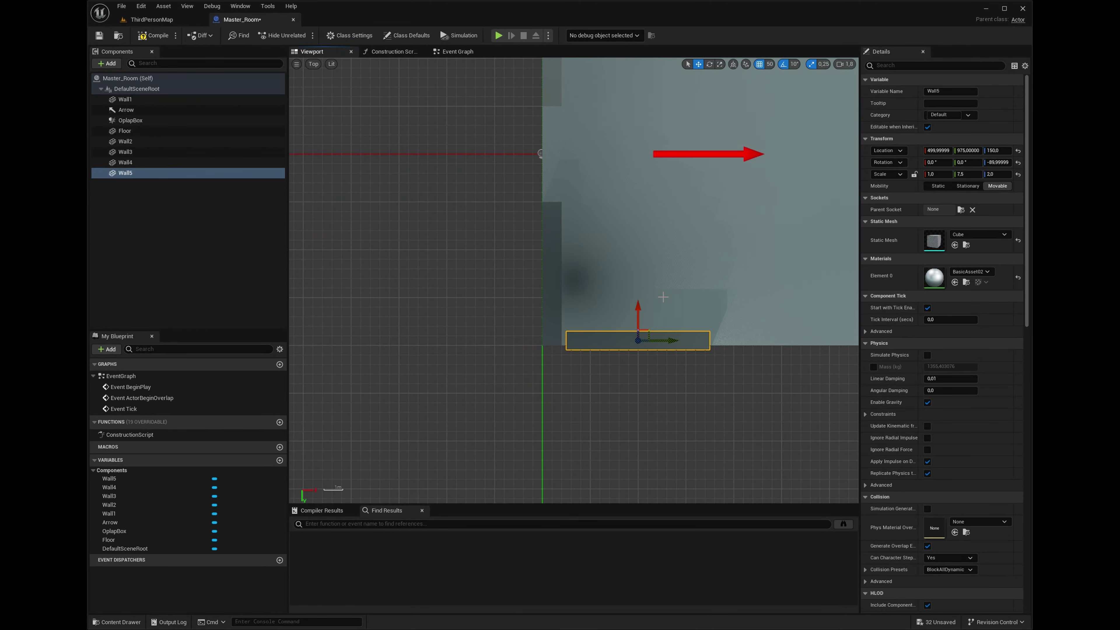
pyautogui.scroll(2, 707, 245)
pyautogui.moveTo(709, 294); pyautogui.dragTo(589, 280, button='right')
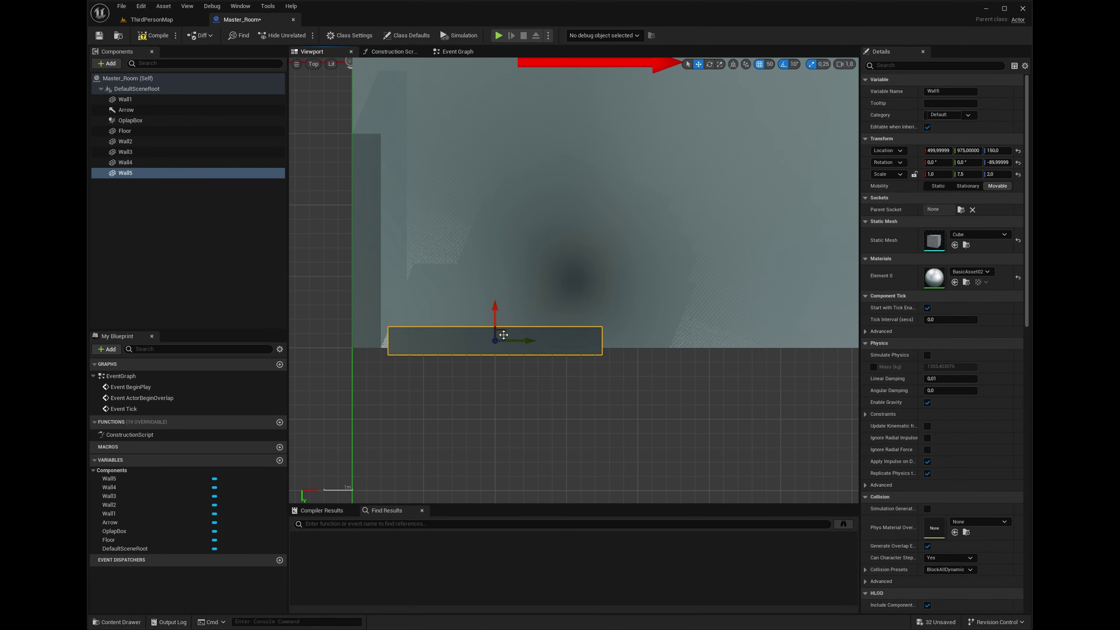
pyautogui.moveTo(498, 325)
pyautogui.mouseDown()
pyautogui.moveTo(487, 318)
pyautogui.moveTo(504, 334)
pyautogui.mouseUp()
pyautogui.scroll(2, 478, 323)
pyautogui.scroll(-2, 666, 300)
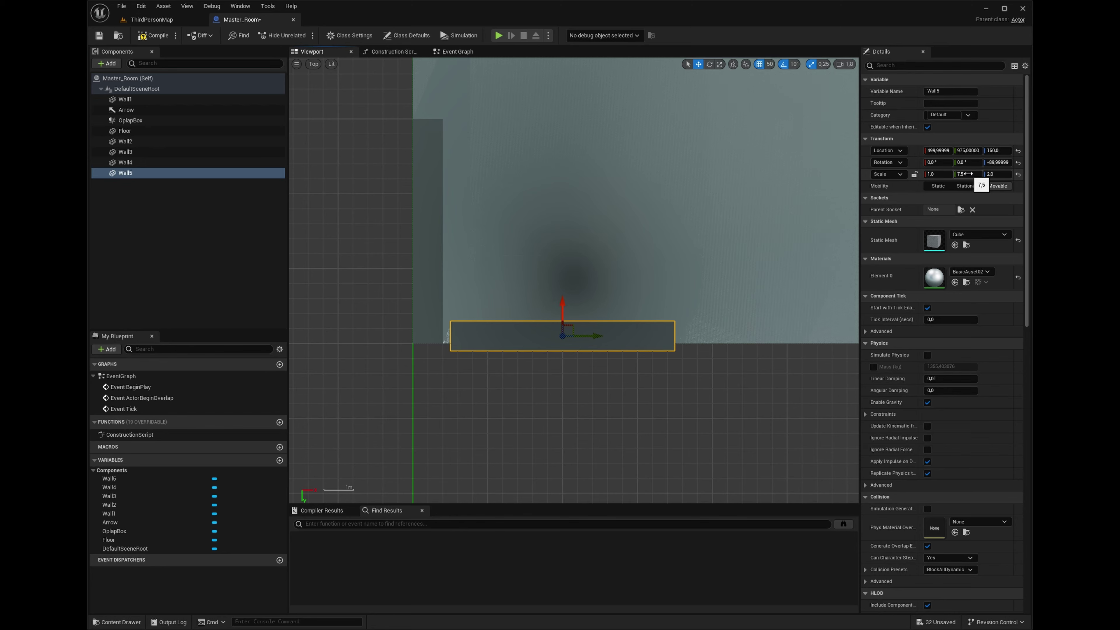
# Set Wall5's Y scale to 7 and move it to X 450 against the neighbouring wall.
pyautogui.click(965, 174)
pyautogui.write('7')
pyautogui.press('Return')
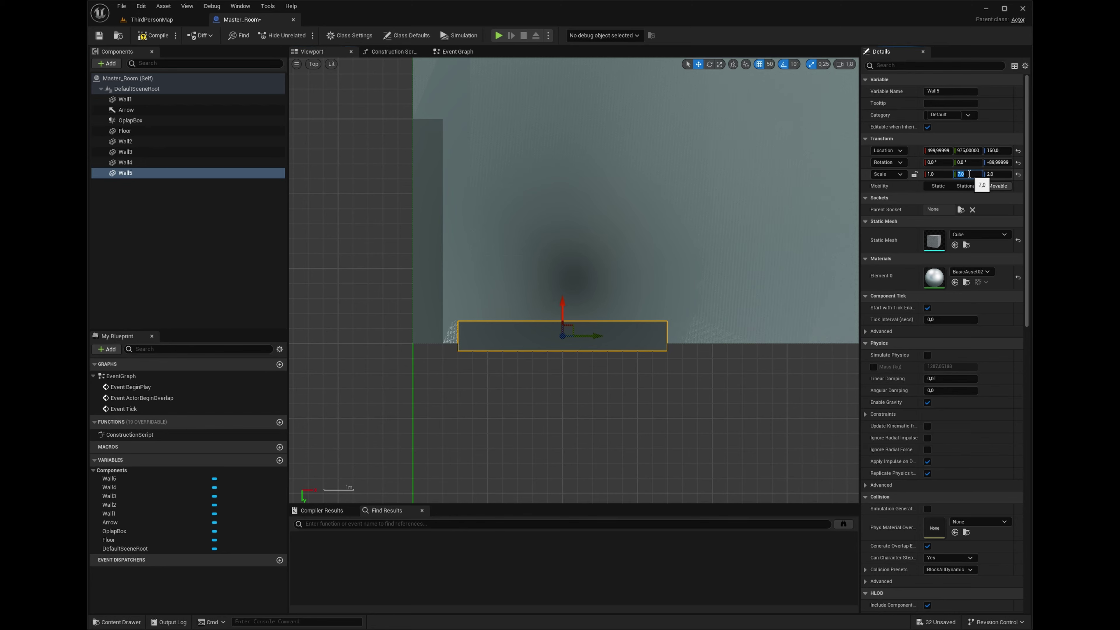
pyautogui.moveTo(592, 336); pyautogui.dragTo(578, 337)
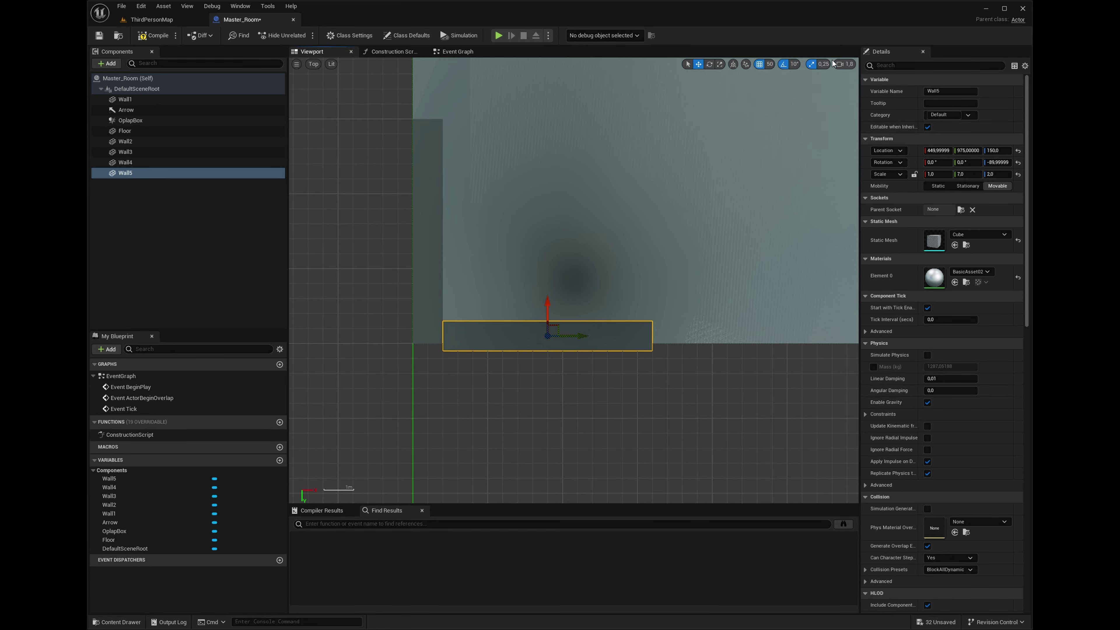
# Reduce the grid snap to 5, move Wall5 to Y 950 flush with the floor's edge, and restore the snap to 50.
pyautogui.click(771, 67)
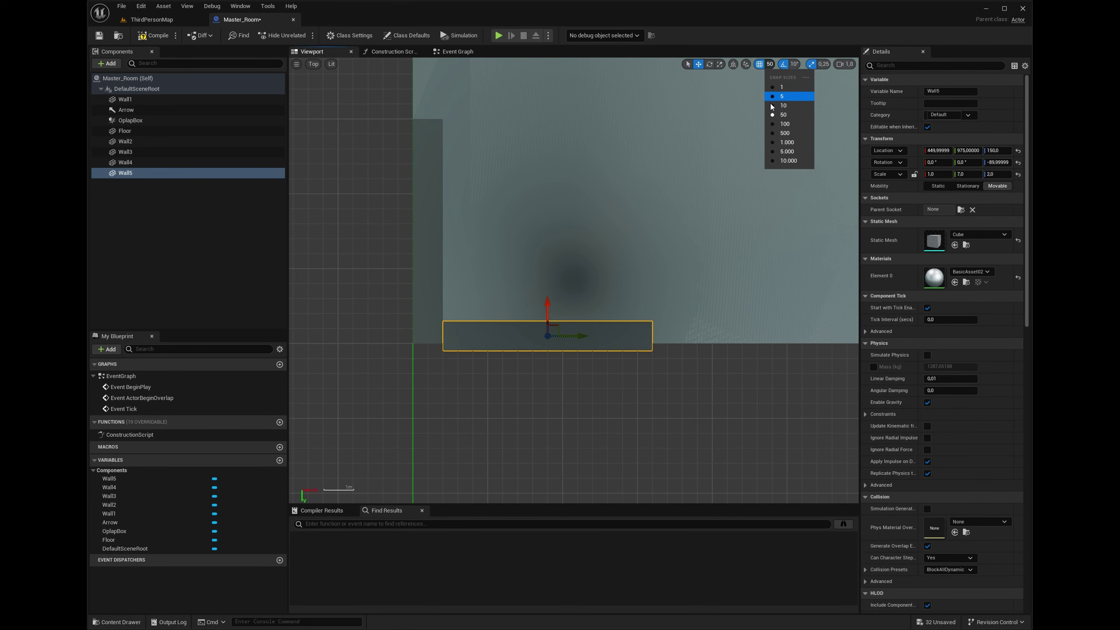
pyautogui.click(789, 98)
pyautogui.moveTo(546, 309); pyautogui.dragTo(548, 299)
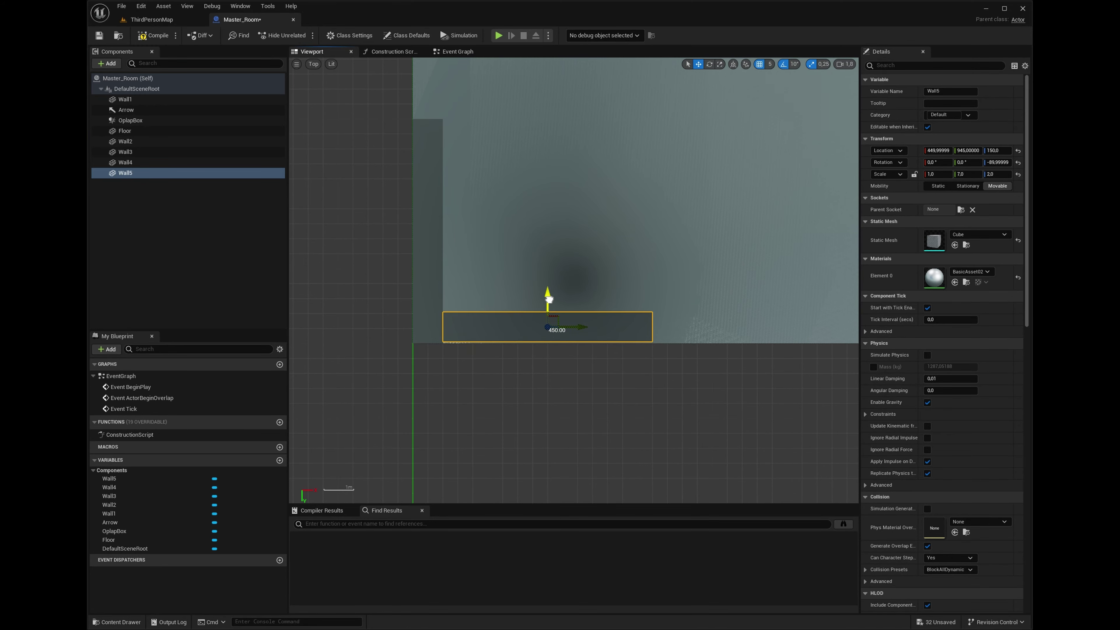
pyautogui.scroll(4, 549, 300)
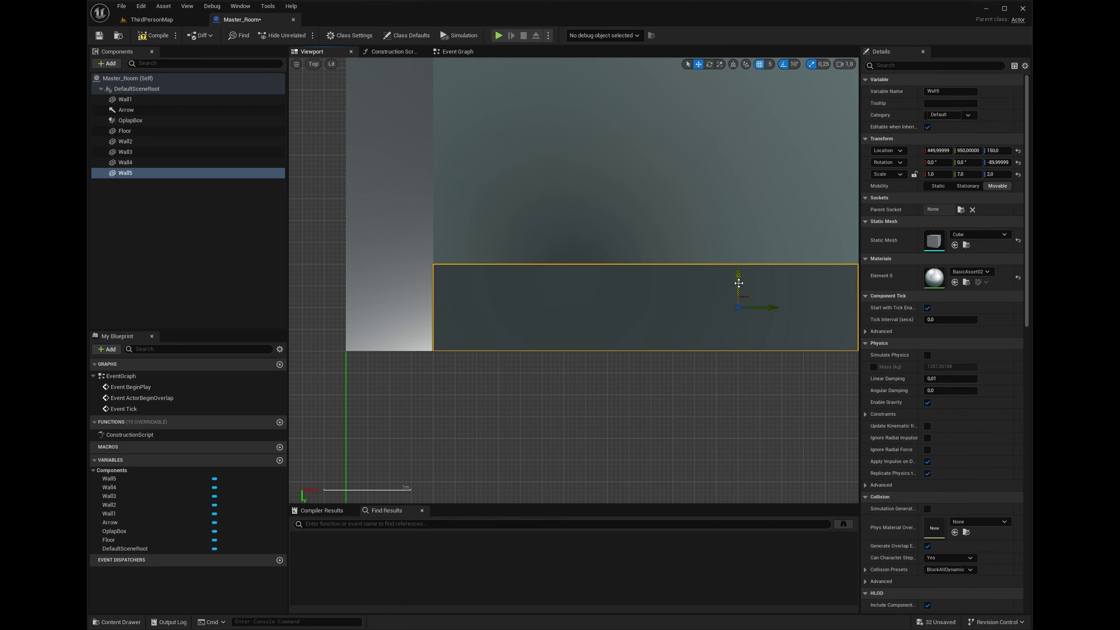
pyautogui.moveTo(737, 283); pyautogui.dragTo(740, 282)
pyautogui.scroll(-1, 739, 282)
pyautogui.moveTo(799, 269); pyautogui.dragTo(438, 283, button='right')
pyautogui.scroll(-3, 489, 277)
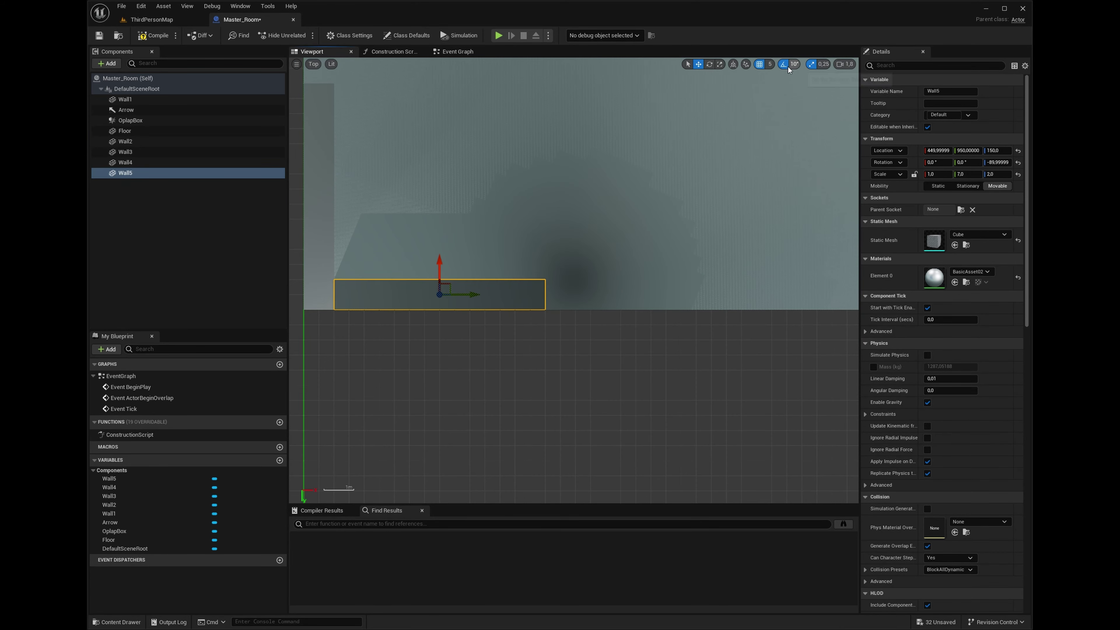
pyautogui.click(769, 64)
pyautogui.click(779, 115)
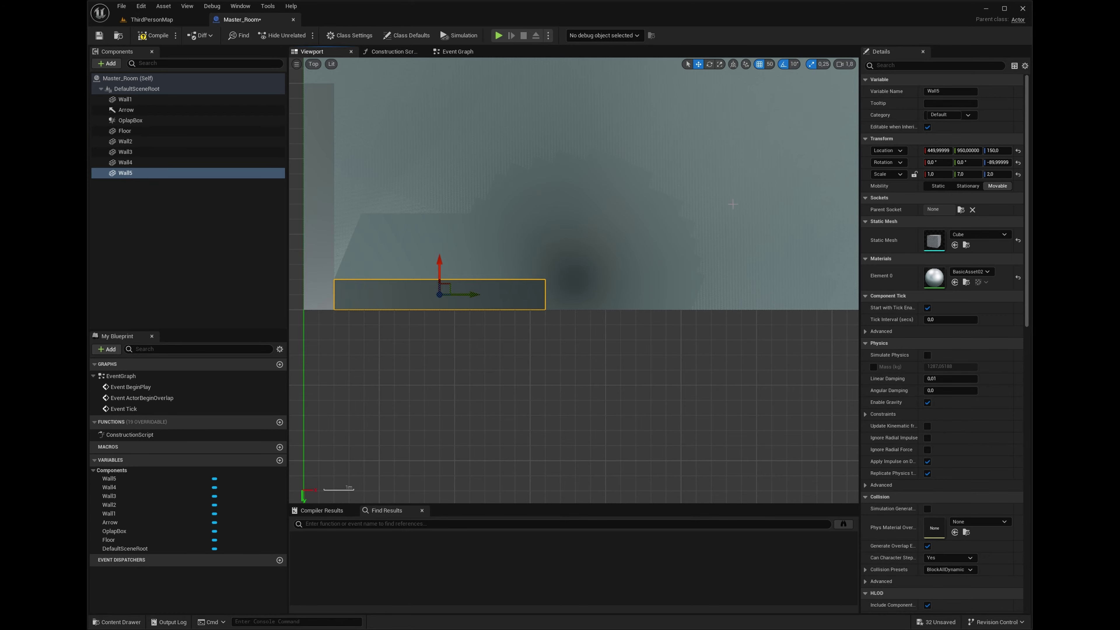
# Shorten Wall5 by trying a Y scale of 6 and settling on 6.5.
pyautogui.moveTo(676, 257); pyautogui.dragTo(649, 281, button='right')
pyautogui.scroll(-3, 650, 281)
pyautogui.scroll(2, 575, 289)
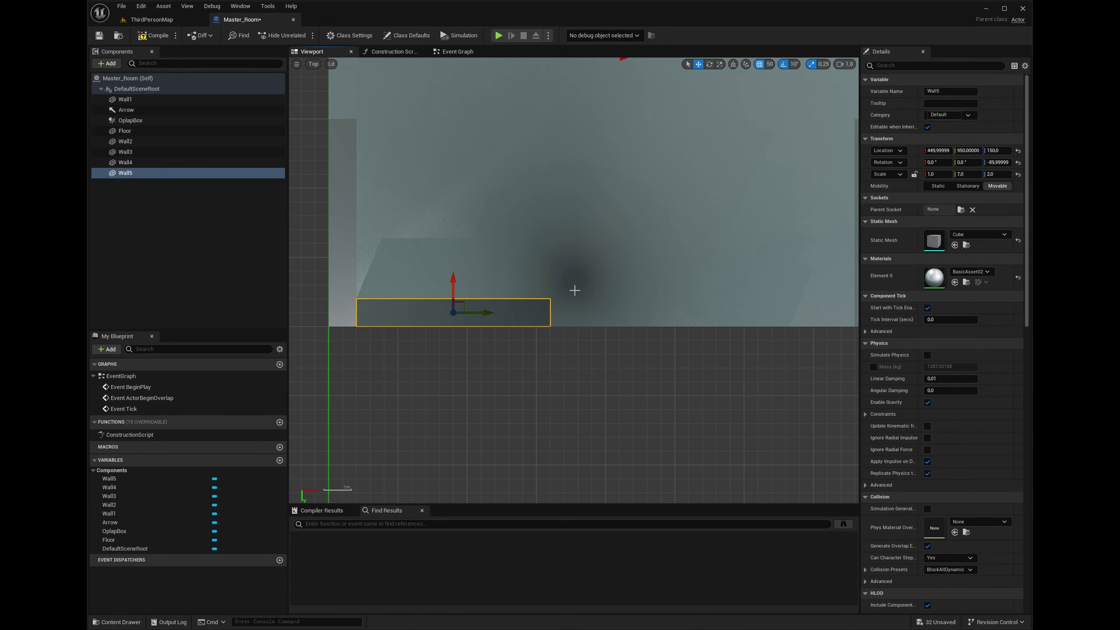
pyautogui.moveTo(580, 288); pyautogui.dragTo(436, 297, button='right')
pyautogui.scroll(4, 657, 276)
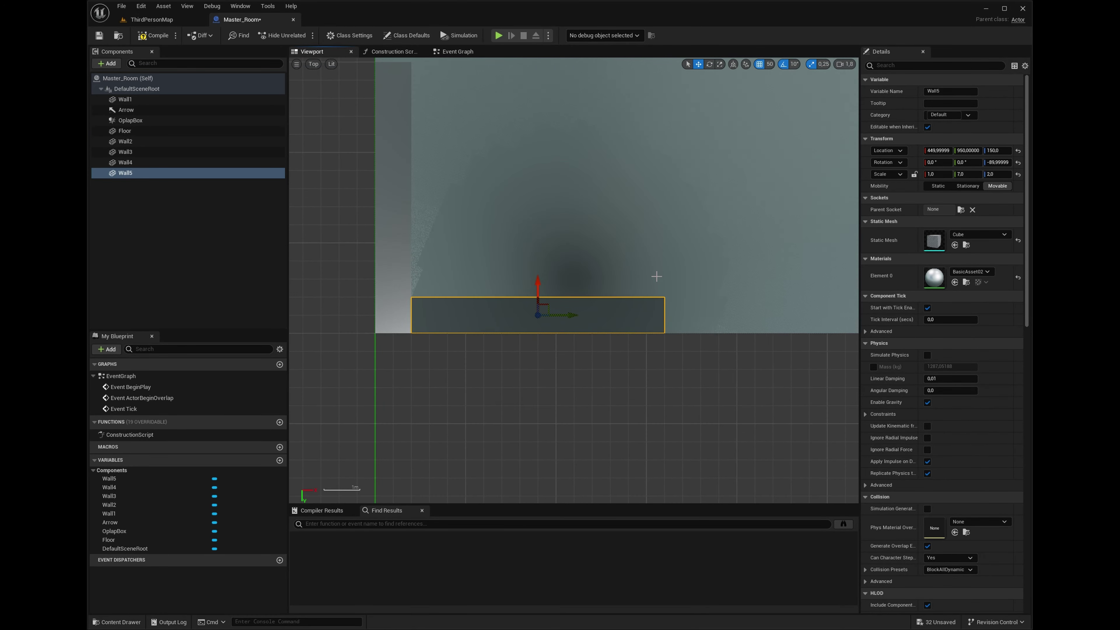
pyautogui.click(970, 174)
pyautogui.write('6')
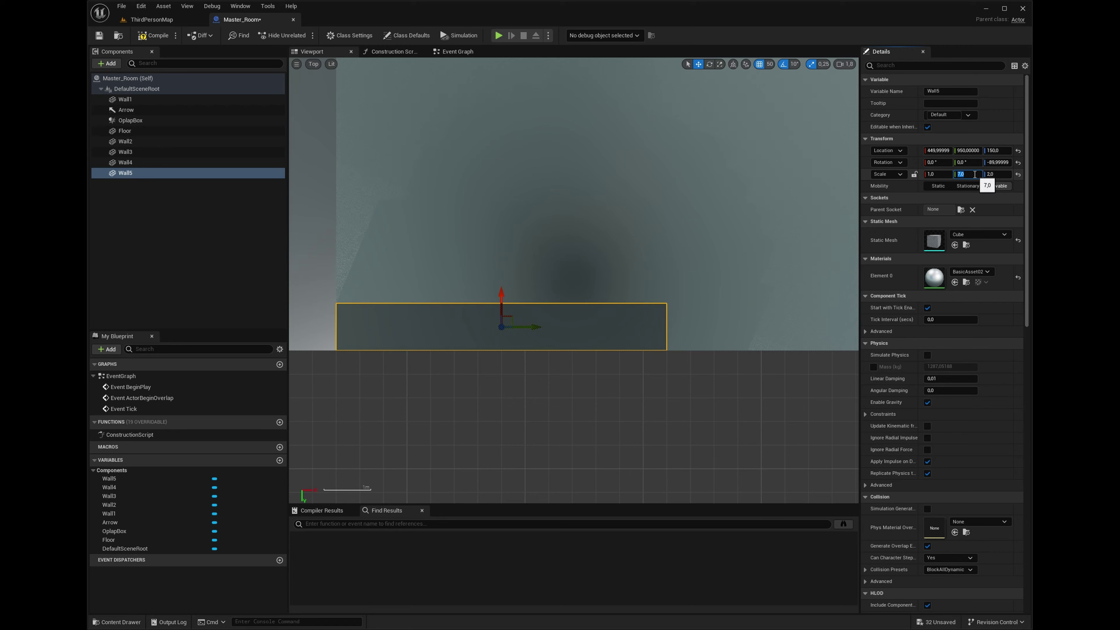
pyautogui.press('Return')
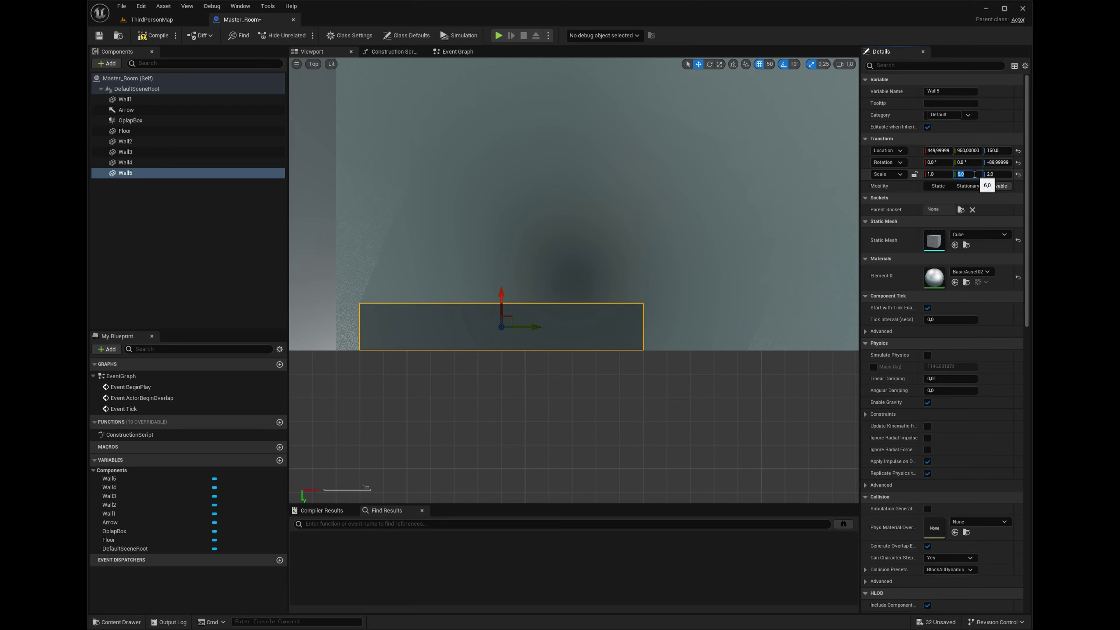
pyautogui.write('6,5')
pyautogui.press('Return')
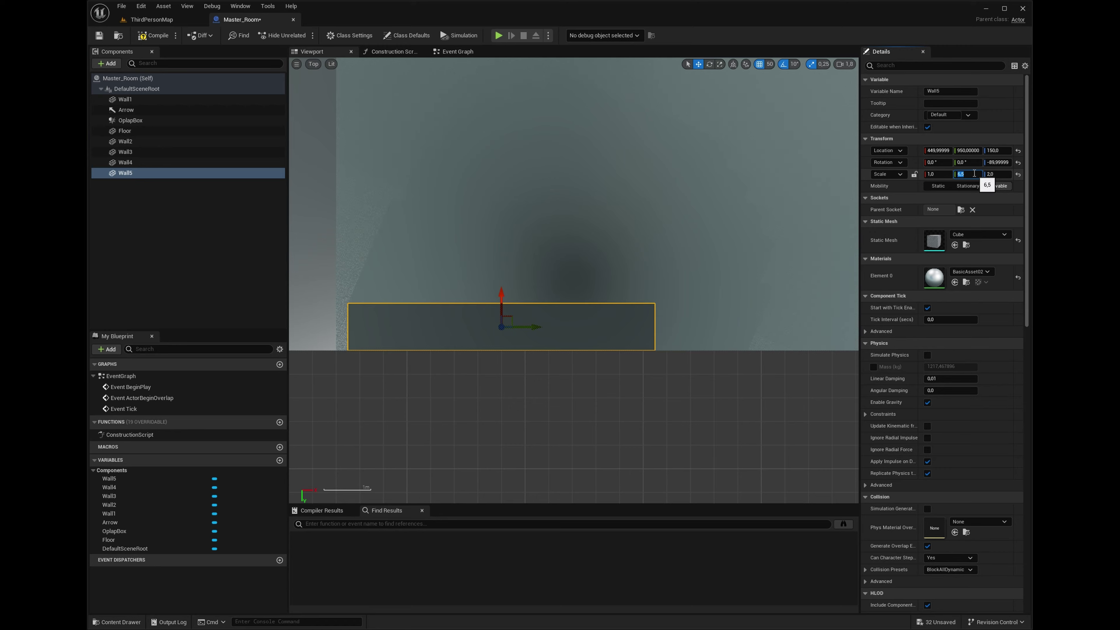
# With the grid snap at 5, move Wall5 to X 425 against the neighbouring wall, and return the snap to 50.
pyautogui.click(770, 63)
pyautogui.click(778, 96)
pyautogui.moveTo(530, 326); pyautogui.dragTo(518, 326)
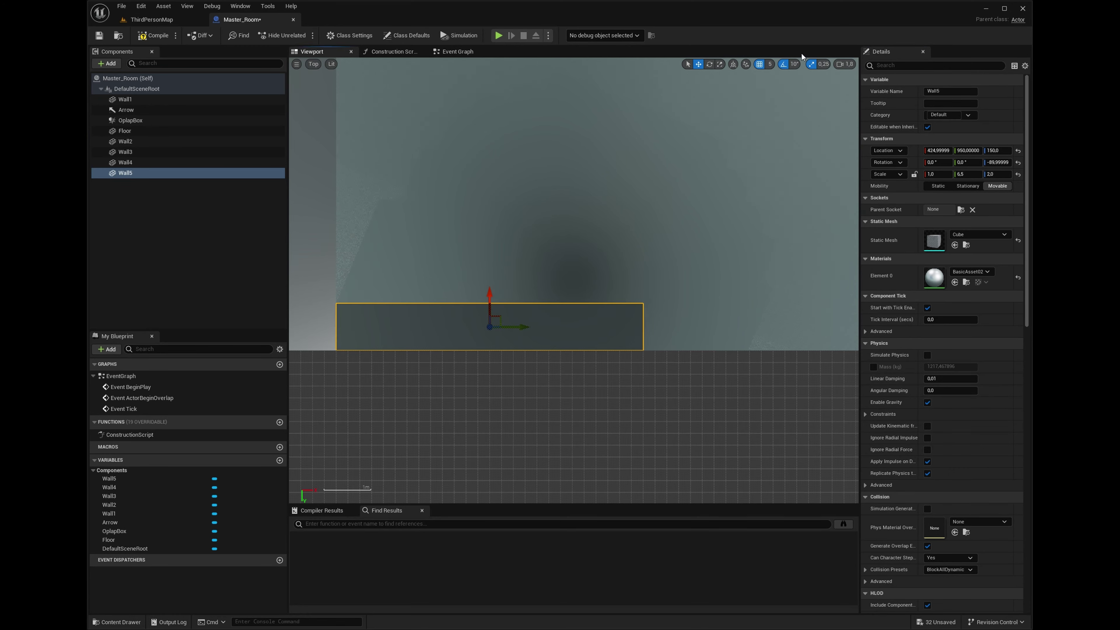
pyautogui.click(770, 64)
pyautogui.click(779, 113)
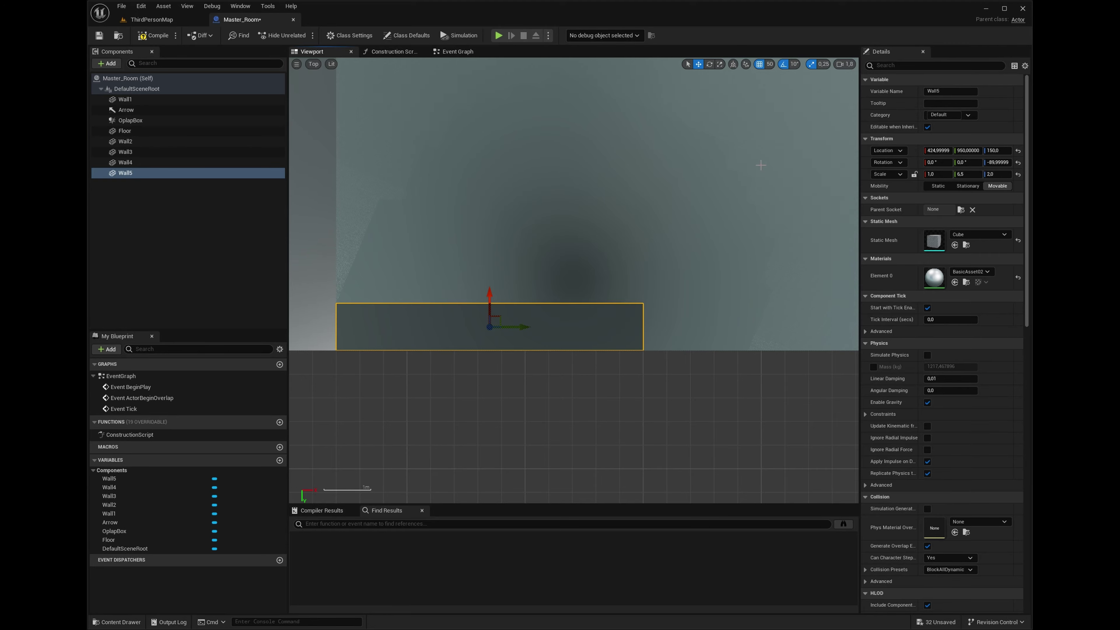
# Duplicate Wall5 and move the copy to X 1575 at the other end of the same floor edge.
pyautogui.scroll(-3, 729, 235)
pyautogui.moveTo(689, 243); pyautogui.dragTo(626, 314, button='right')
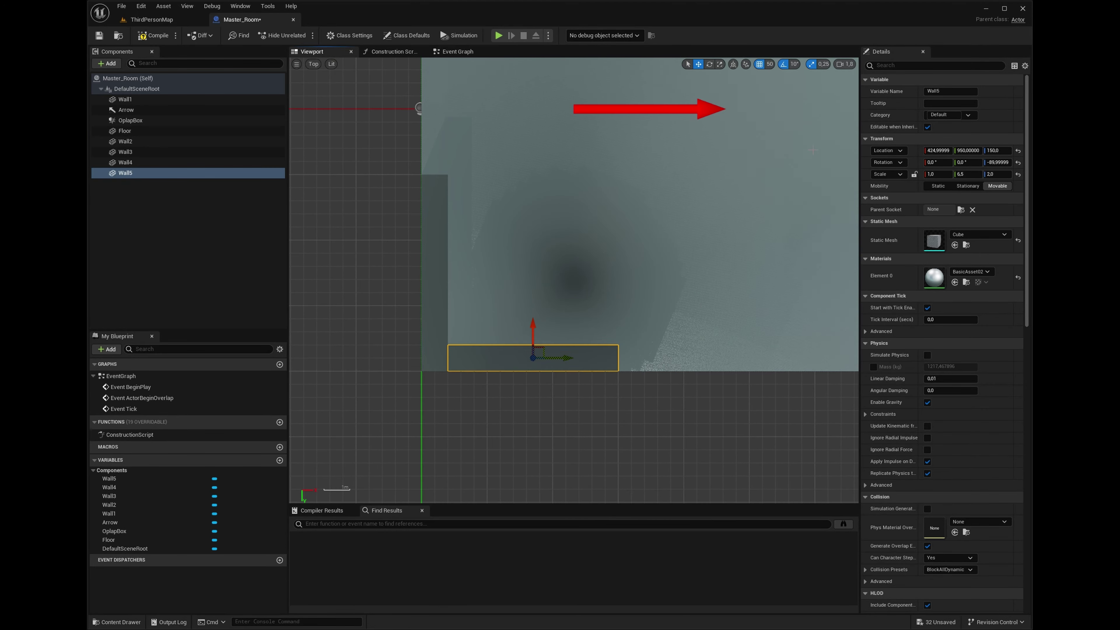
pyautogui.scroll(-4, 797, 172)
pyautogui.moveTo(742, 208); pyautogui.dragTo(639, 307, button='right')
pyautogui.scroll(2, 635, 322)
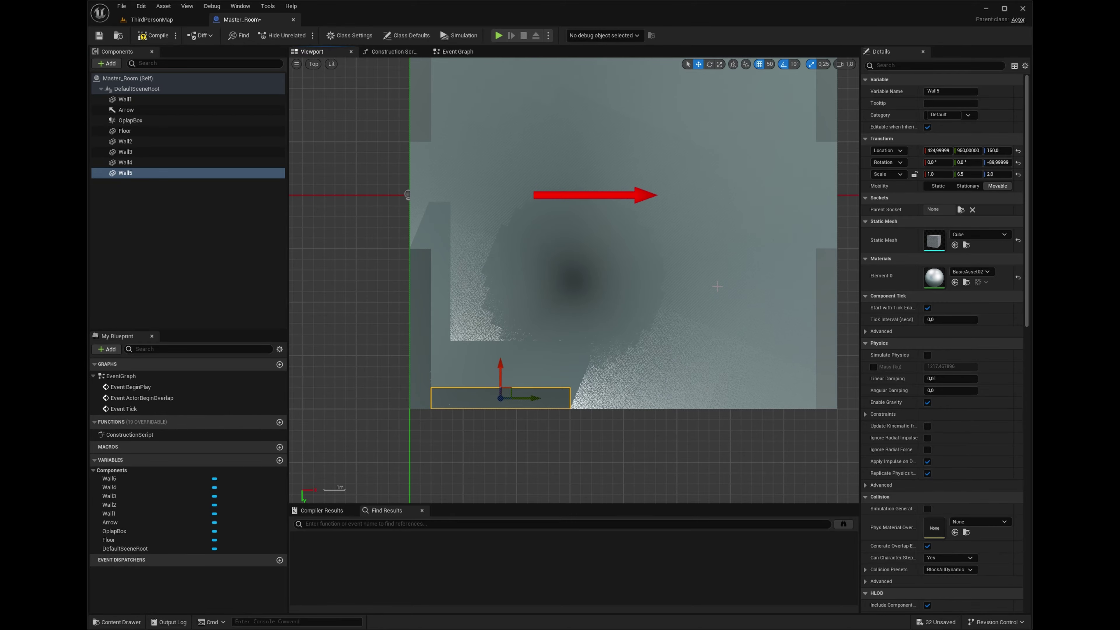
pyautogui.moveTo(736, 255); pyautogui.dragTo(680, 322, button='right')
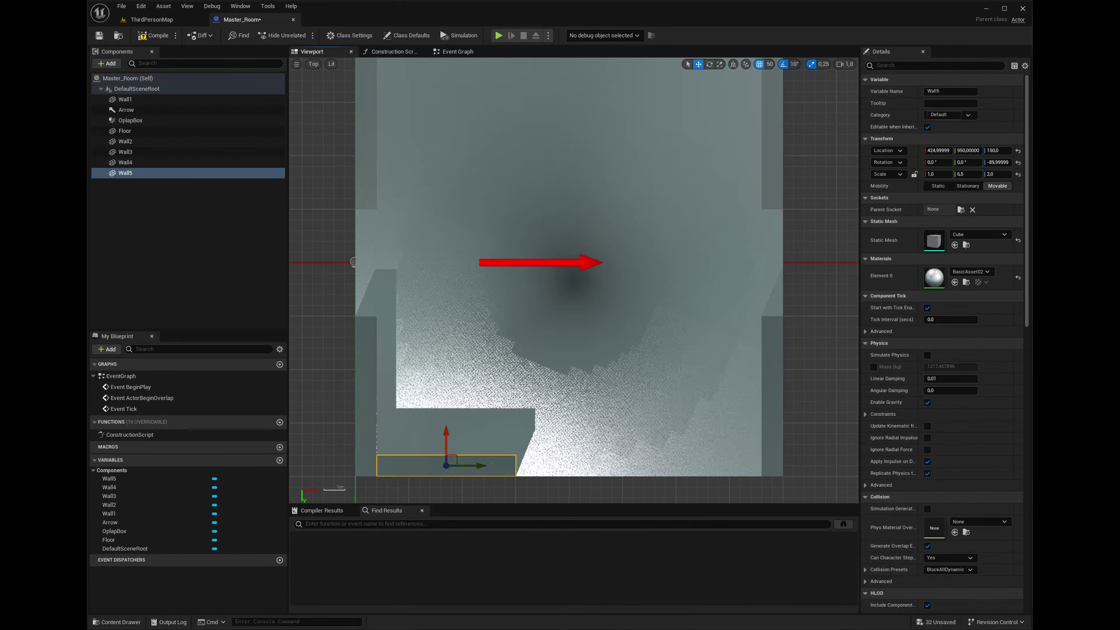
pyautogui.hotkey('ctrl', 'd')
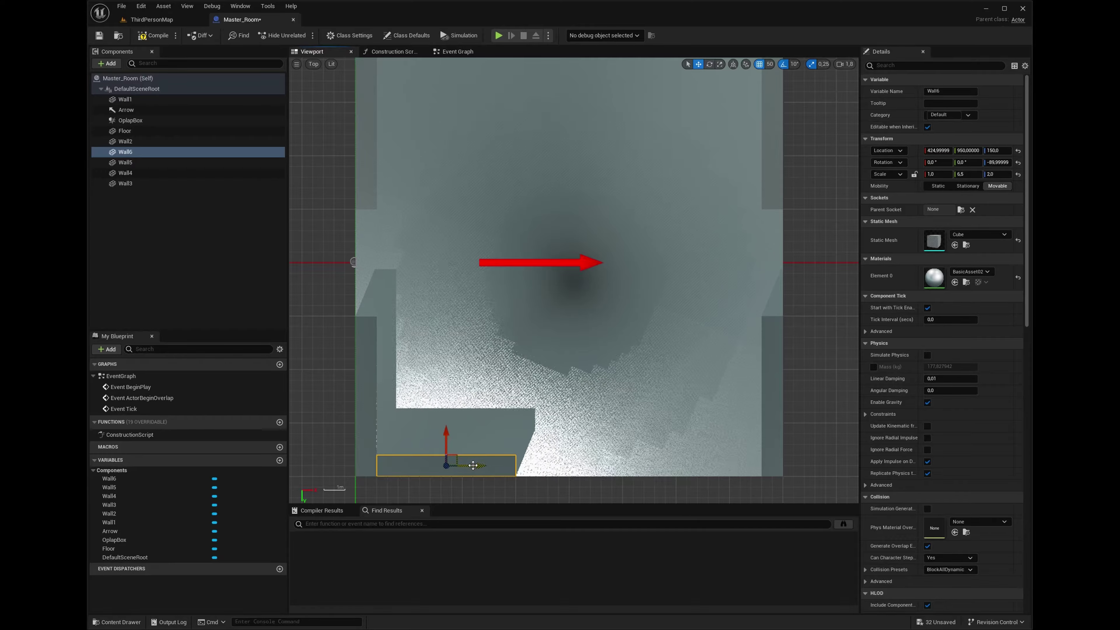
pyautogui.moveTo(471, 466); pyautogui.dragTo(712, 445)
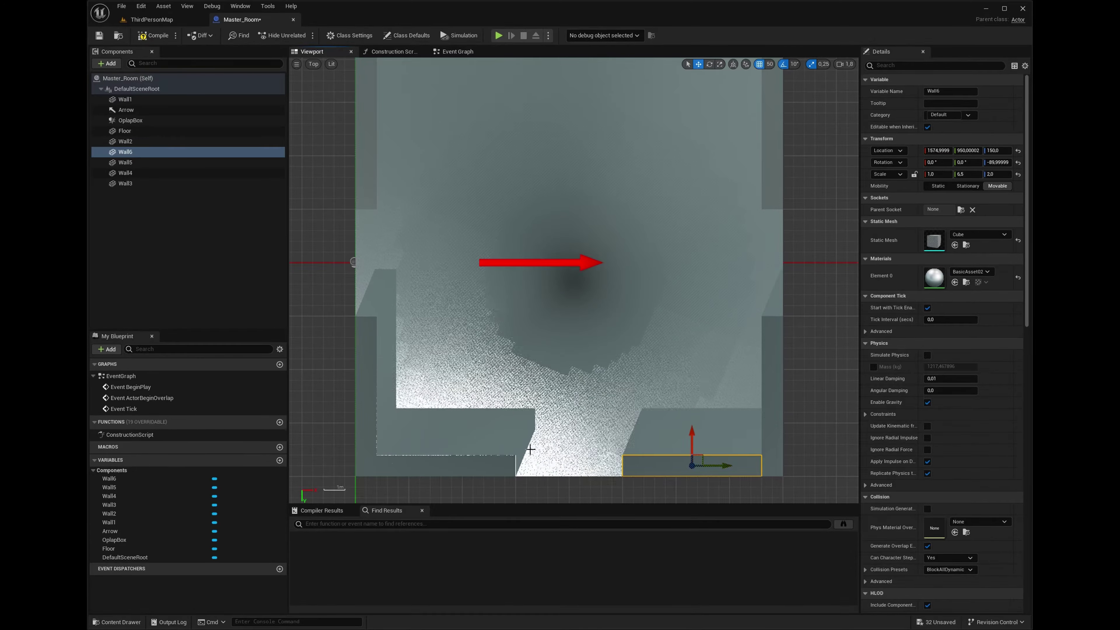
# Duplicate Wall5 and Wall6 together, move the copies flush with the opposite floor edge, and review the room in perspective view.
pyautogui.keyDown('ctrl'); pyautogui.click(447, 466); pyautogui.keyUp('ctrl')
pyautogui.scroll(-1, 576, 402)
pyautogui.scroll(-1, 576, 402)
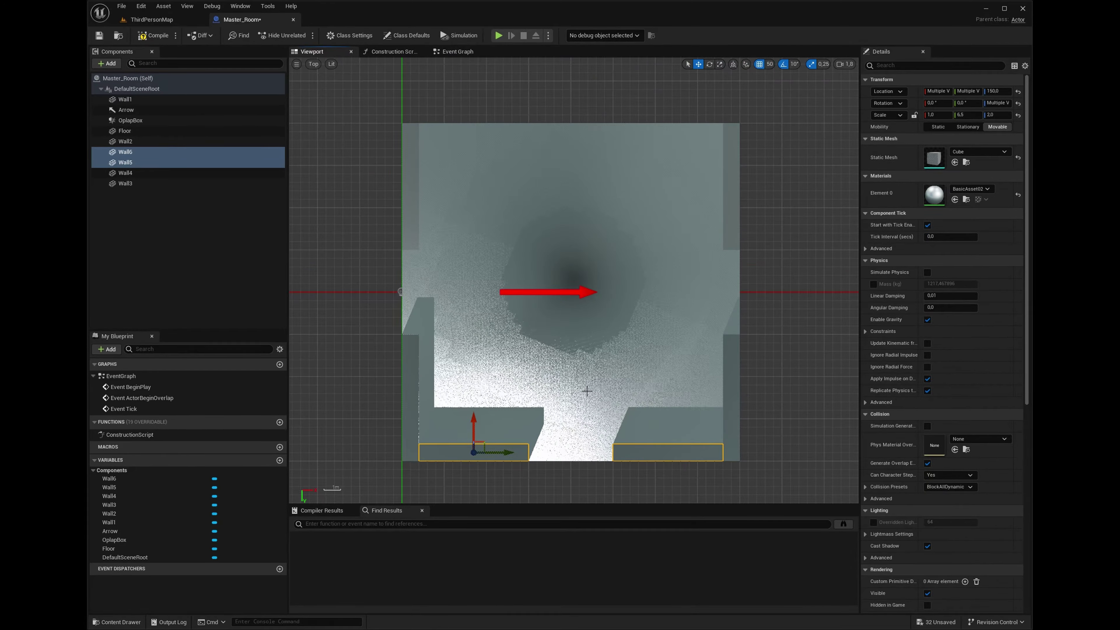
pyautogui.hotkey('ctrl', 'd')
pyautogui.moveTo(667, 429); pyautogui.dragTo(712, 109)
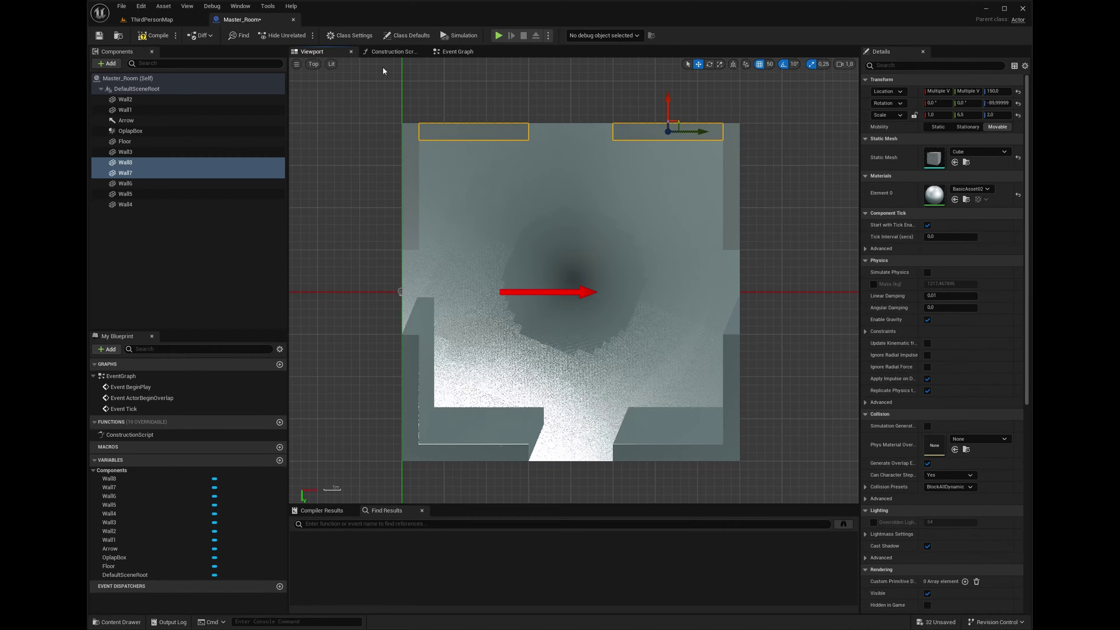
pyautogui.click(313, 64)
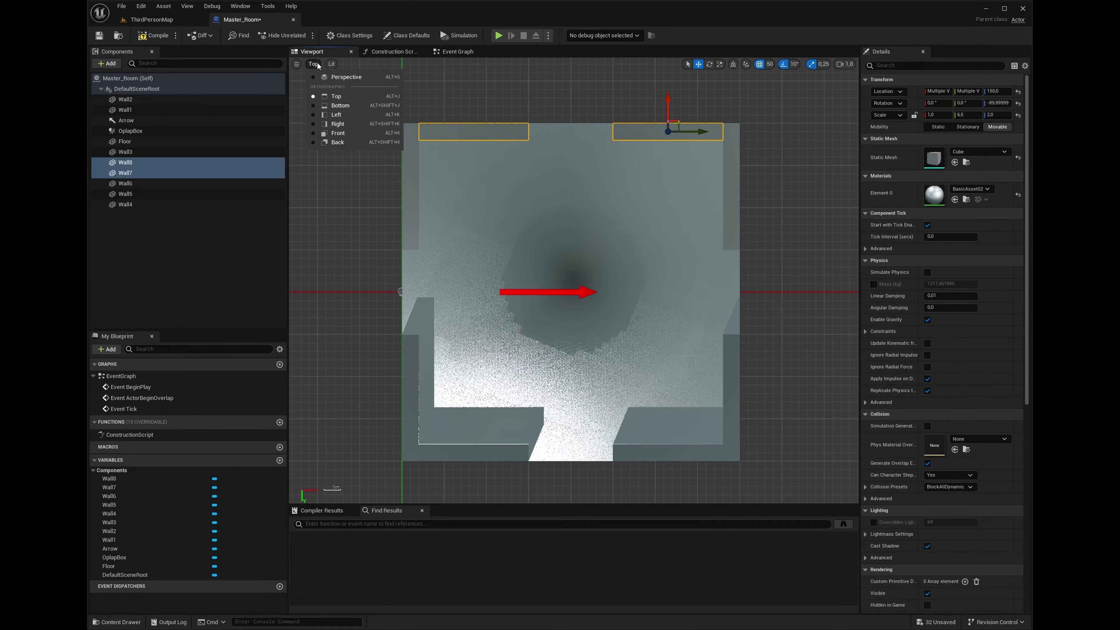
pyautogui.click(339, 77)
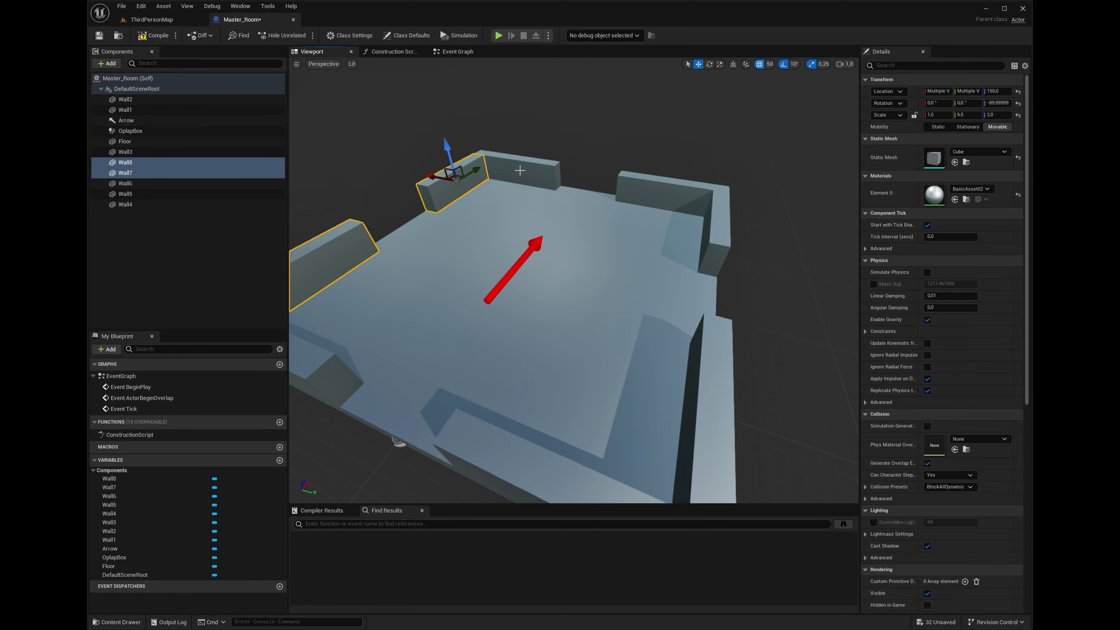
pyautogui.moveTo(517, 168); pyautogui.dragTo(432, 189, button='right')
pyautogui.moveTo(648, 185); pyautogui.dragTo(635, 240, button='right')
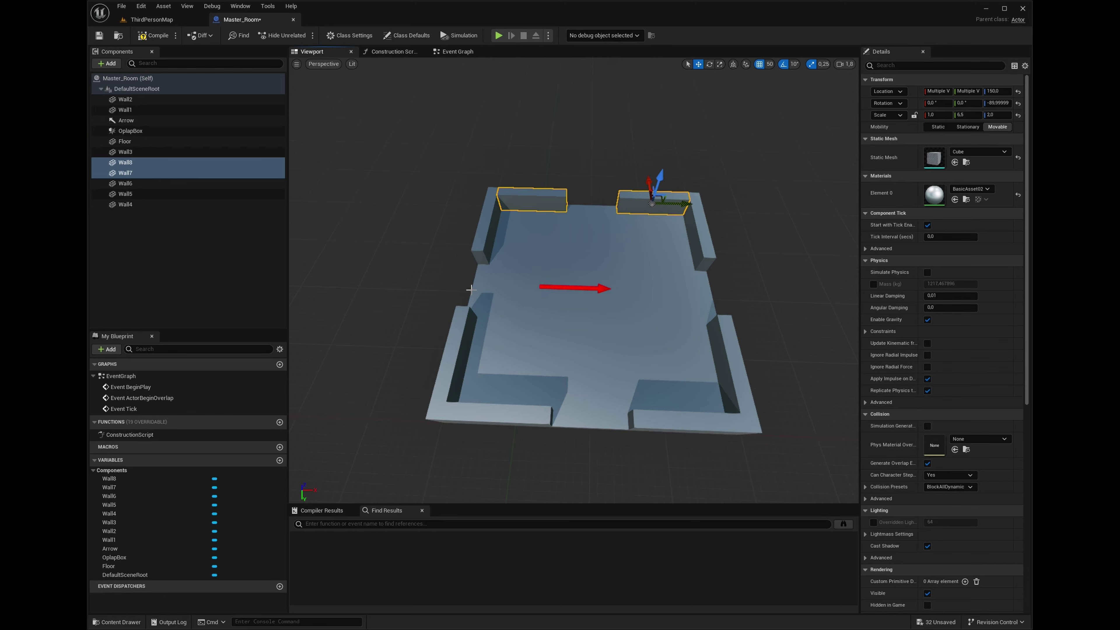
pyautogui.moveTo(470, 289); pyautogui.dragTo(560, 319)
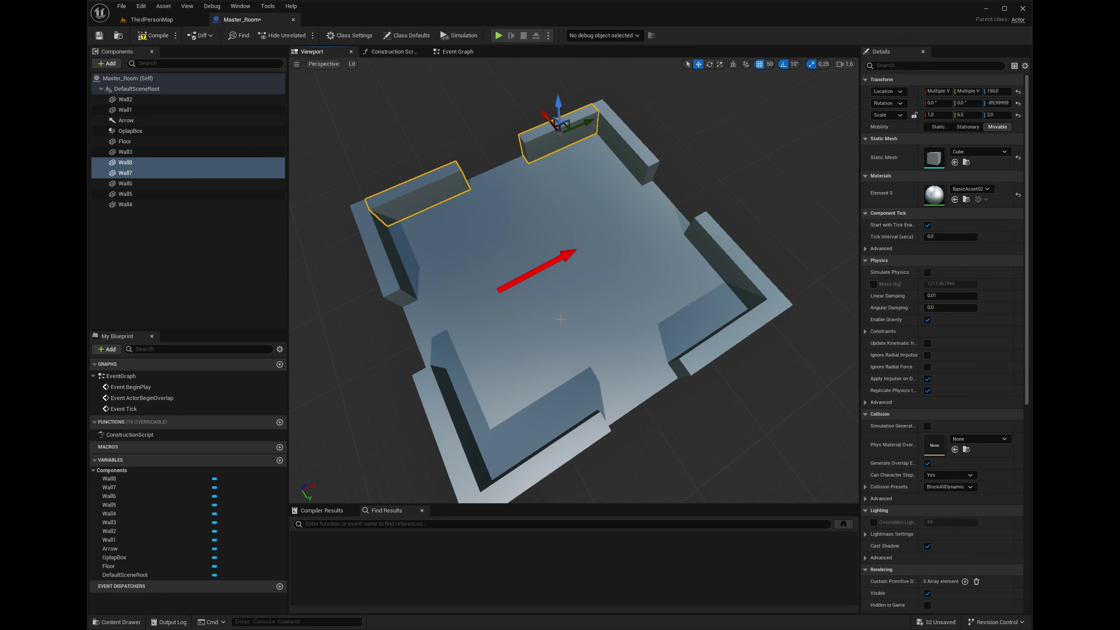
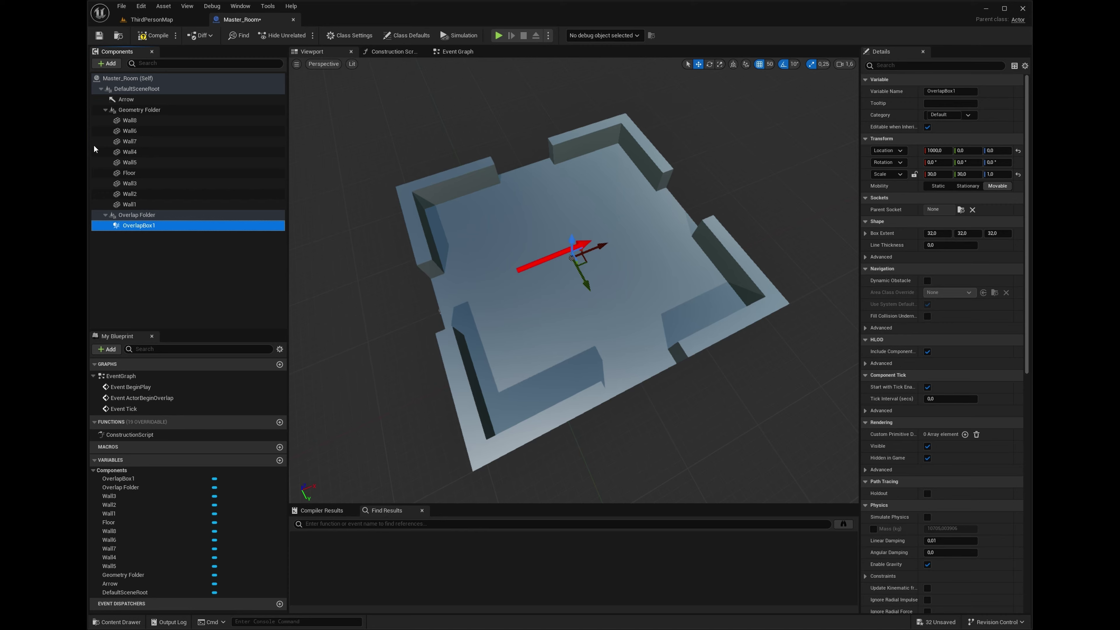
# Add a Scene component named Exits directly under the DefaultSceneRoot.
pyautogui.click(131, 289)
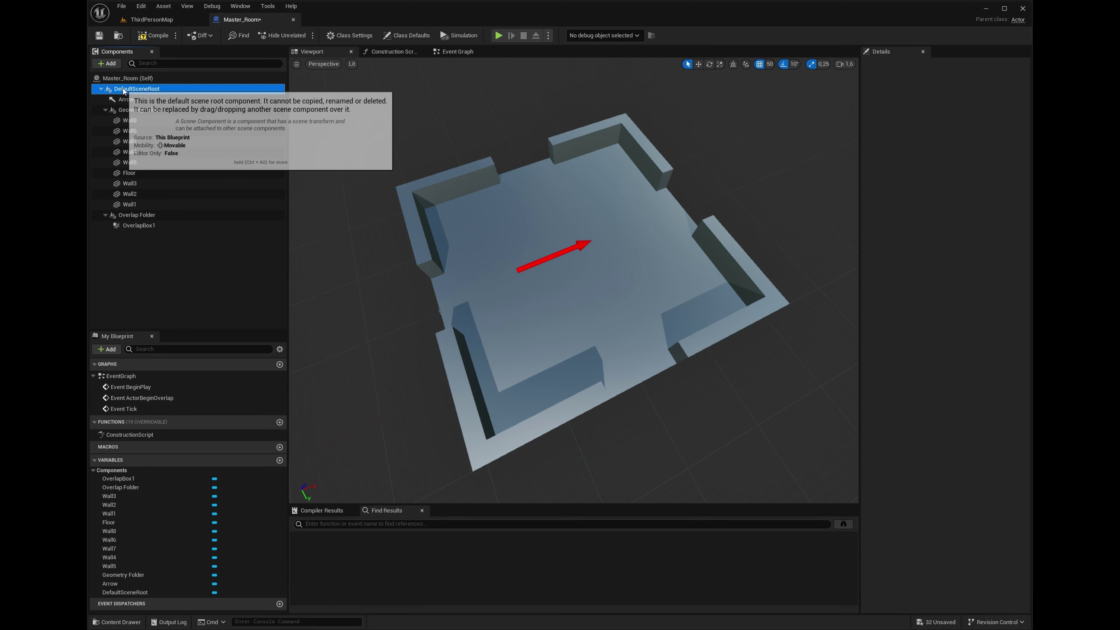
pyautogui.click(124, 89)
pyautogui.click(107, 63)
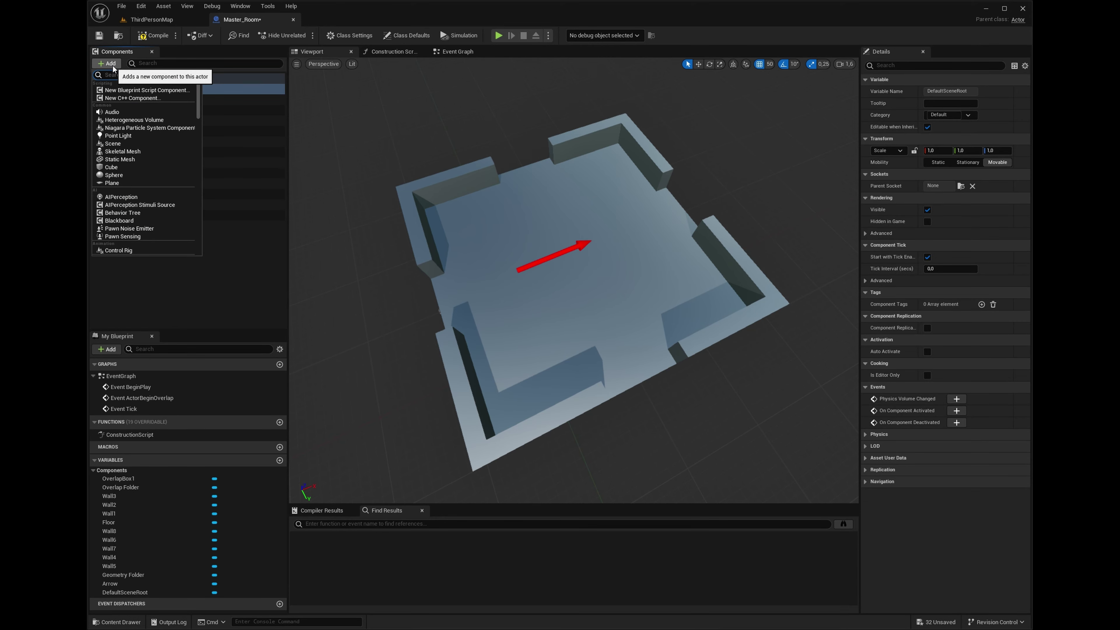
pyautogui.click(112, 144)
pyautogui.write('R')
pyautogui.press('BackSpace')
pyautogui.write('Exits')
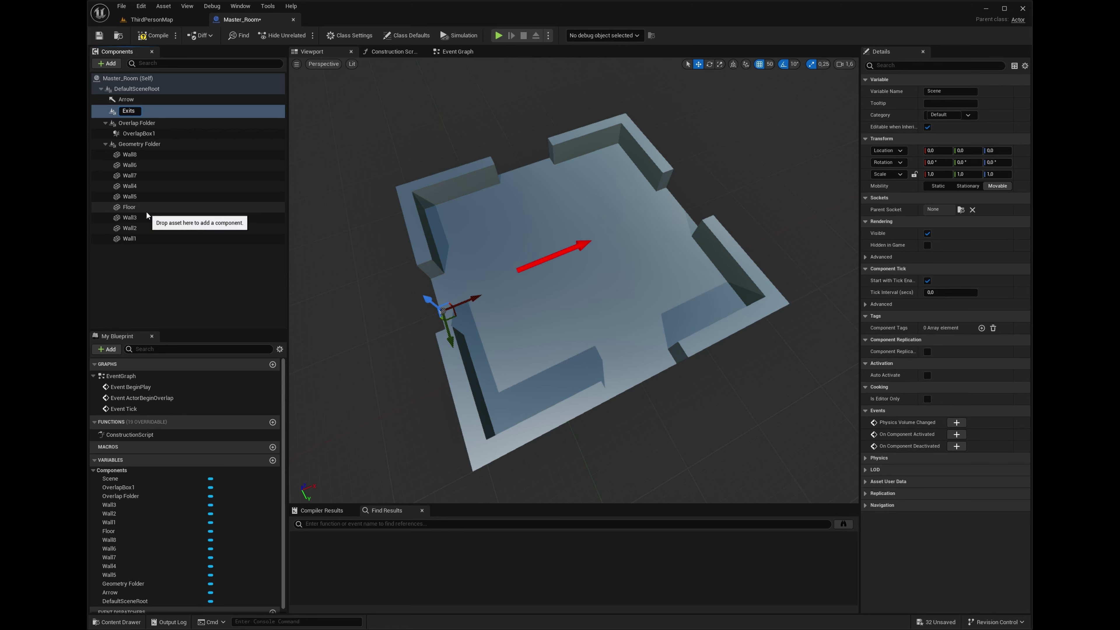
pyautogui.press('Return')
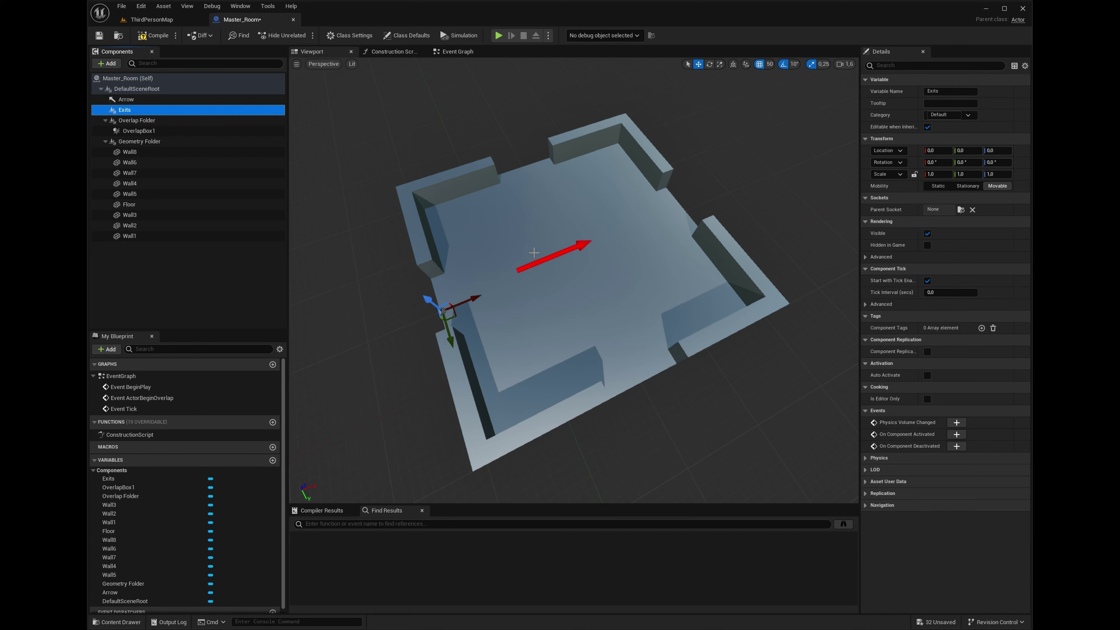
# Turn off Hidden in Game for the room's Arrow component and compile the blueprint.
pyautogui.click(573, 249)
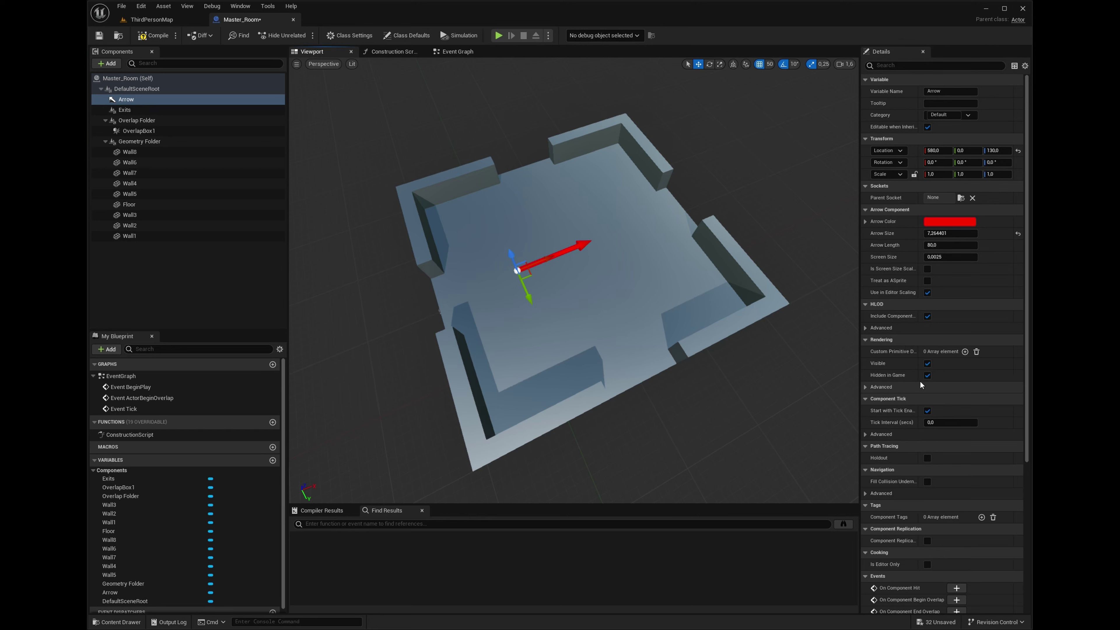
pyautogui.click(926, 375)
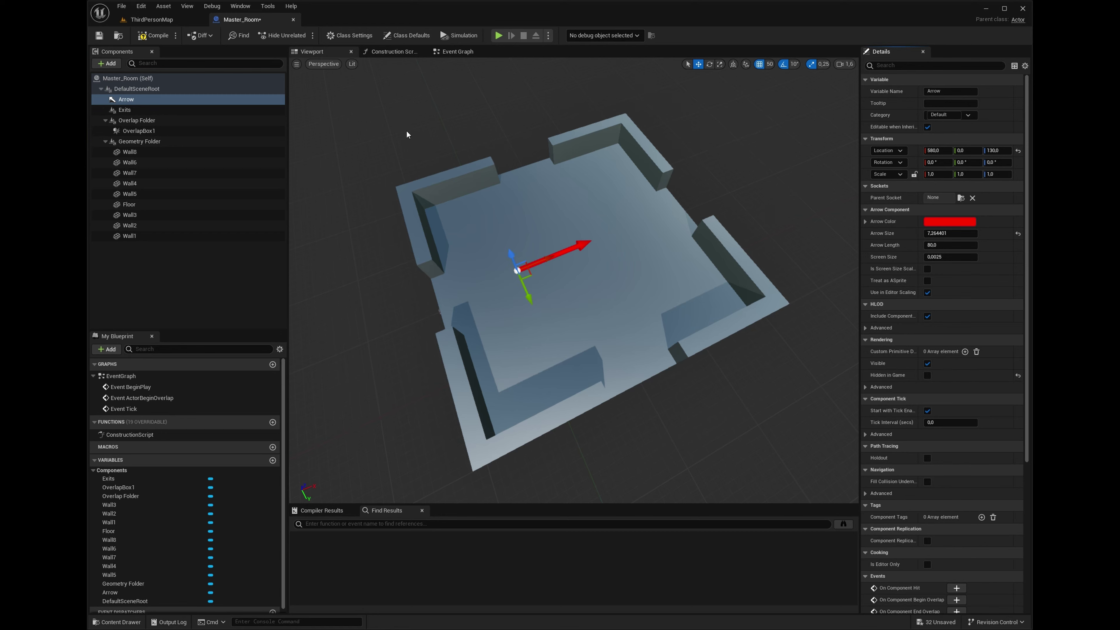
pyautogui.click(155, 37)
# Return to ThirdPersonMap and save all the listed unsaved content.
pyautogui.click(152, 19)
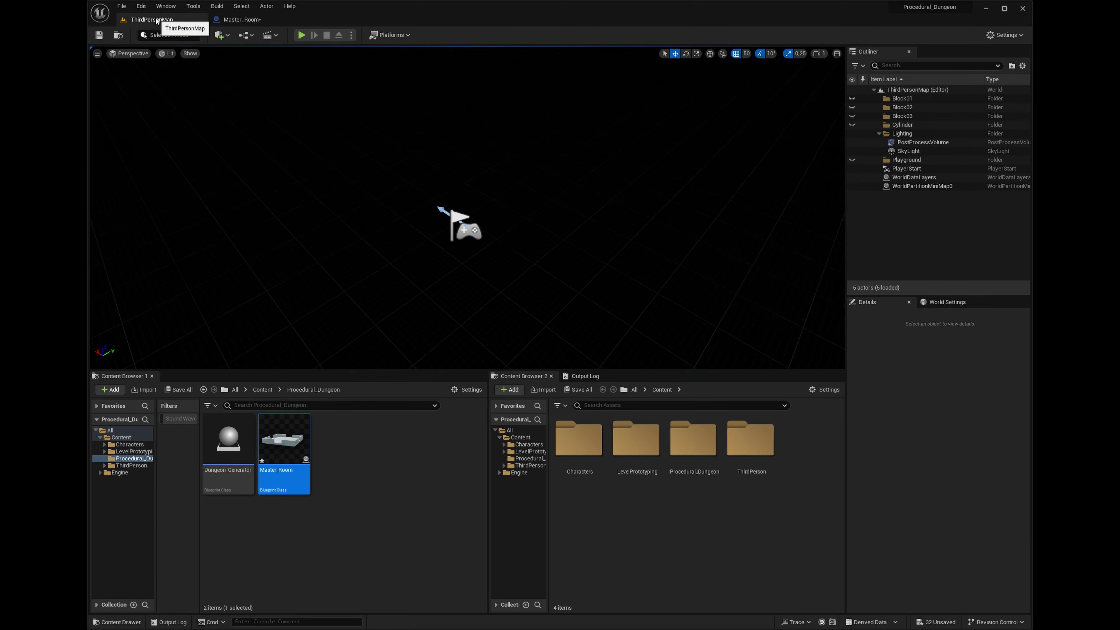
pyautogui.click(180, 390)
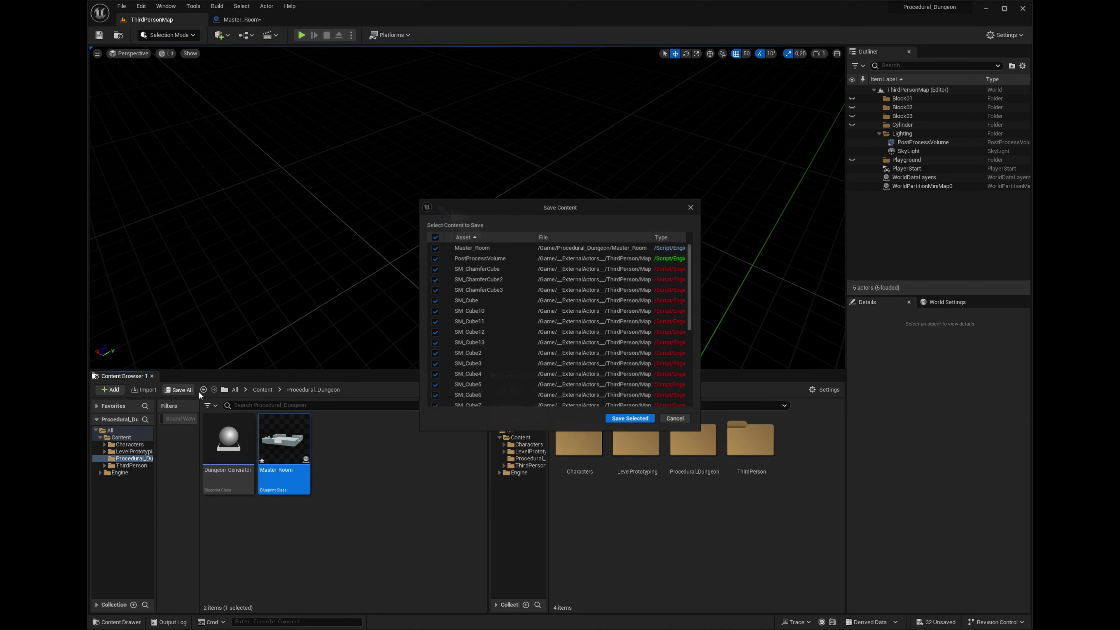
pyautogui.click(630, 418)
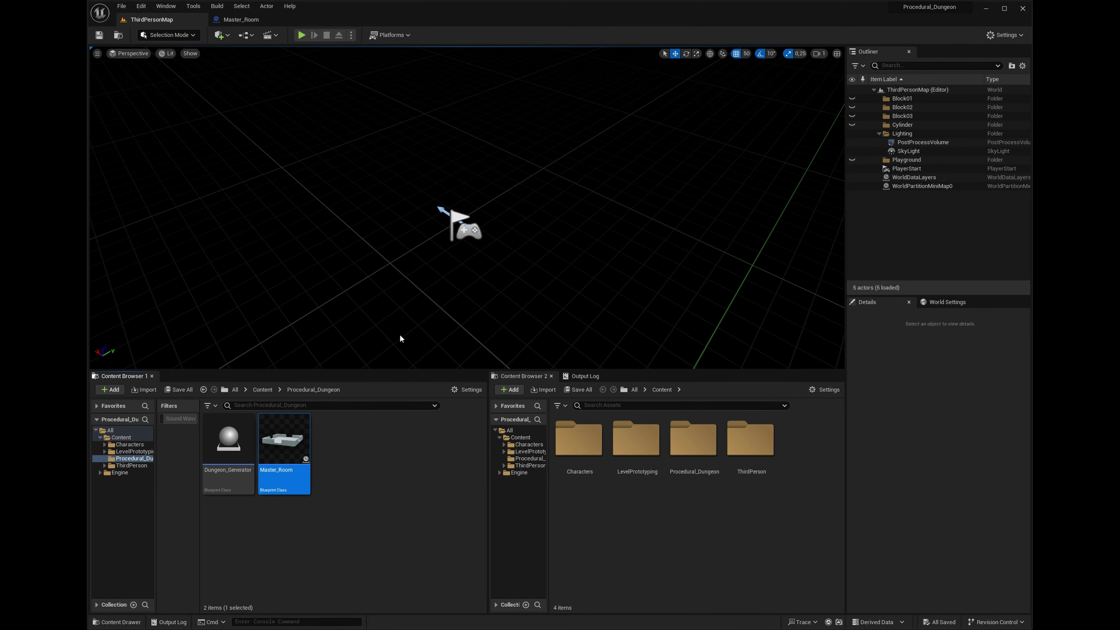
# Place Master_Room in the level at location 0, 0, 0 and move PlayerStart onto its floor, about X 900, Y 160.
pyautogui.moveTo(285, 441); pyautogui.dragTo(407, 285)
pyautogui.click(1017, 428)
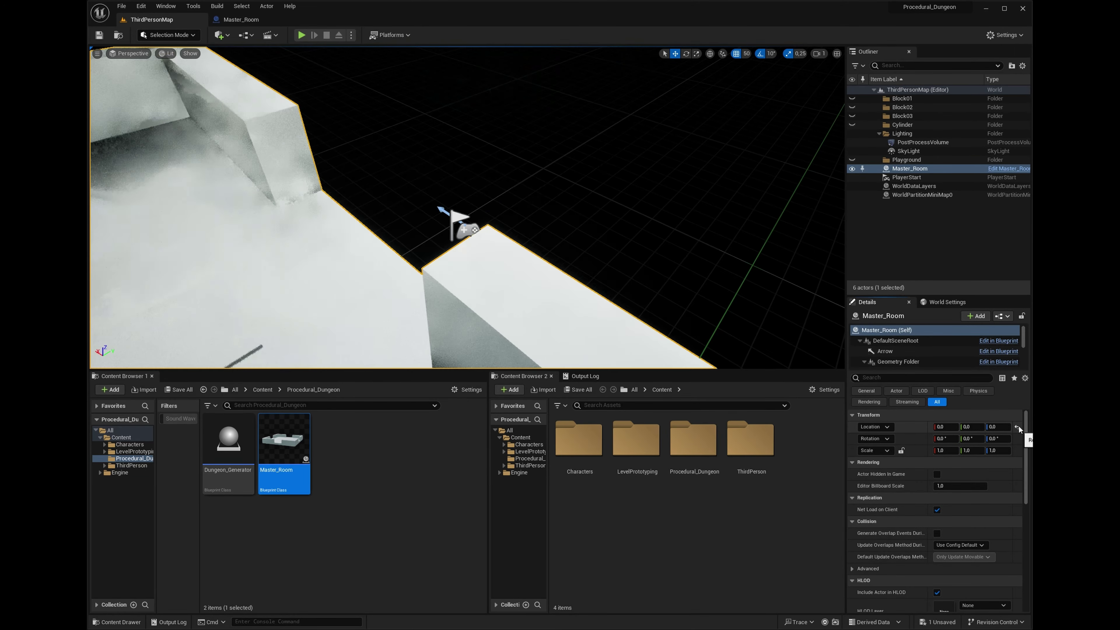
pyautogui.moveTo(578, 239); pyautogui.dragTo(518, 240, button='right')
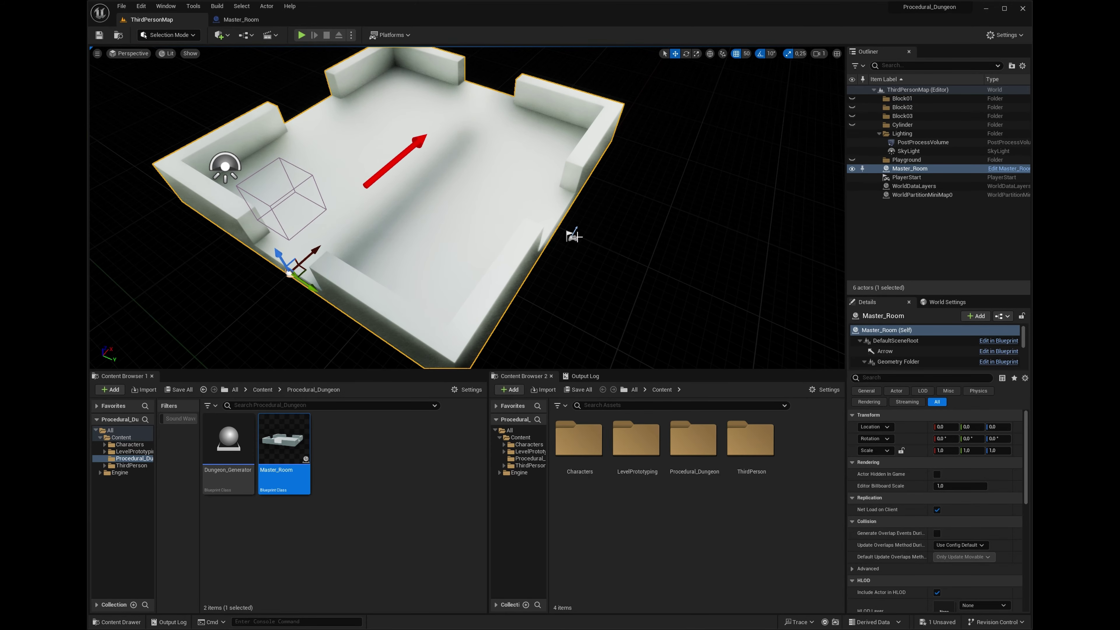
pyautogui.click(572, 236)
pyautogui.moveTo(573, 243); pyautogui.dragTo(421, 133)
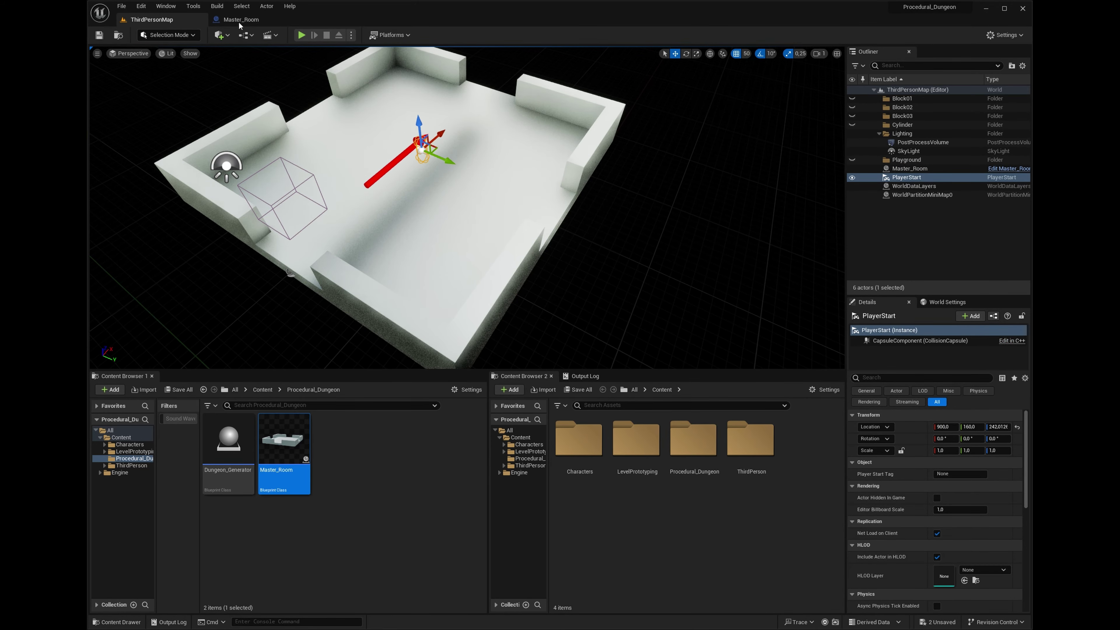
# Play-test the level by running the character around the room and past the arrow, and stop the session.
pyautogui.click(300, 35)
pyautogui.press('w')
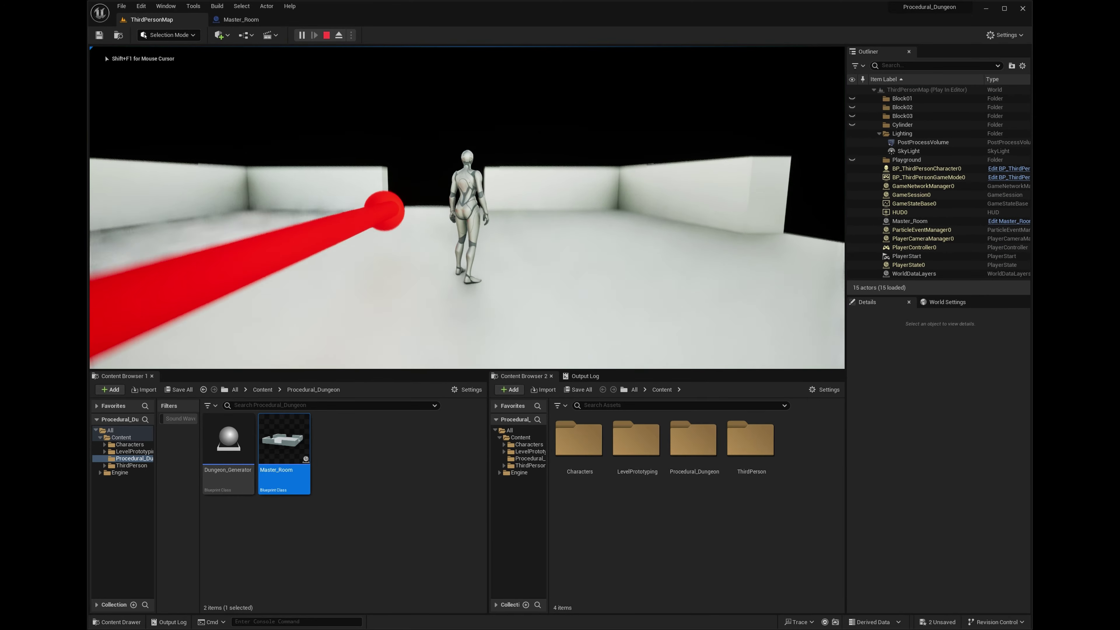
pyautogui.press('d')
pyautogui.press('a')
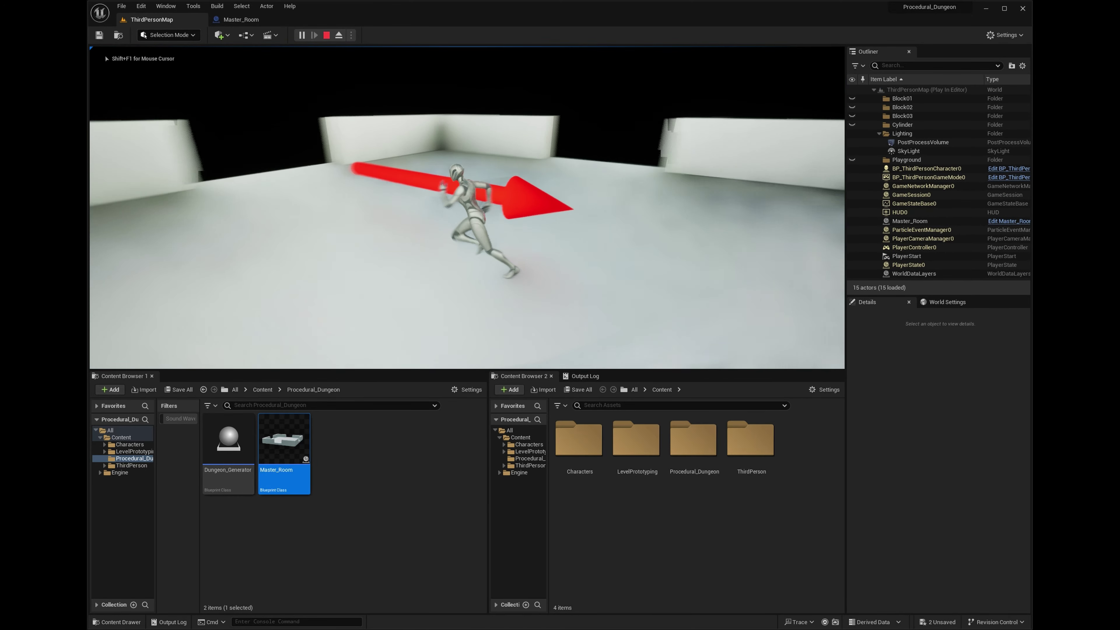
pyautogui.press('w')
pyautogui.press('a')
pyautogui.press('w')
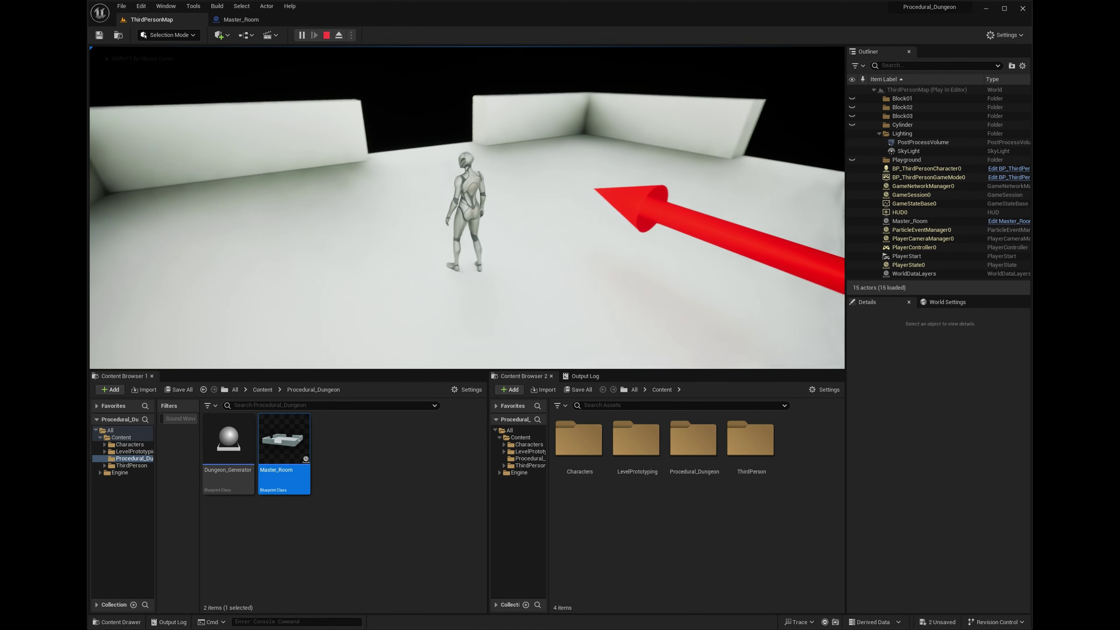
pyautogui.press('Escape')
pyautogui.moveTo(442, 346); pyautogui.dragTo(496, 366, button='right')
pyautogui.scroll(-3, 443, 346)
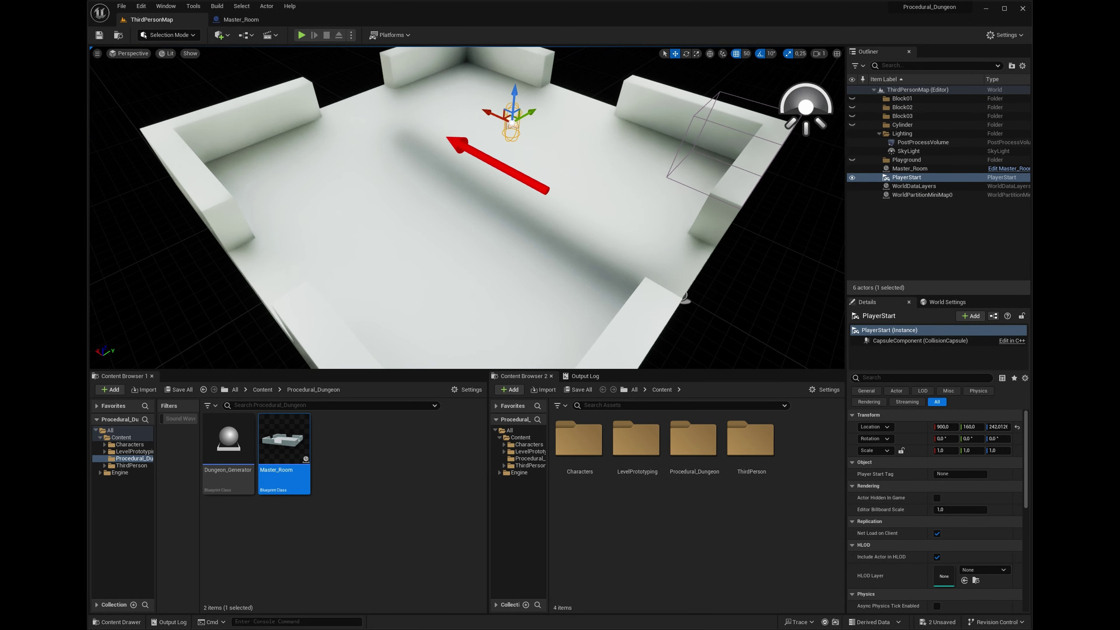
# Create a material named Dungeon_Material in the Procedural_Dungeon folder.
pyautogui.rightClick(372, 468)
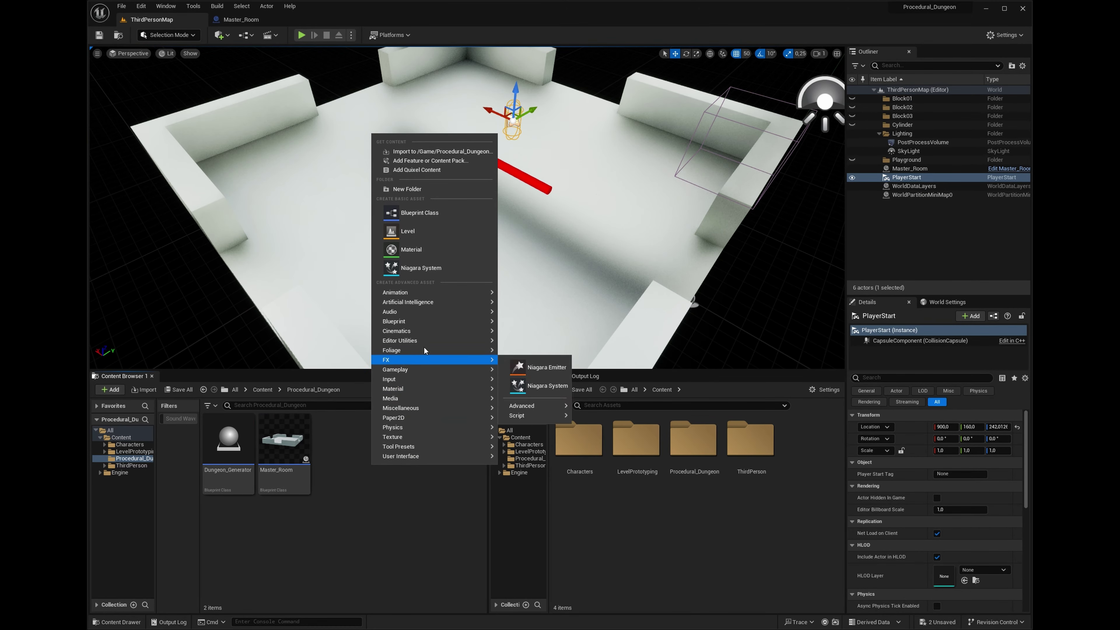
pyautogui.click(418, 252)
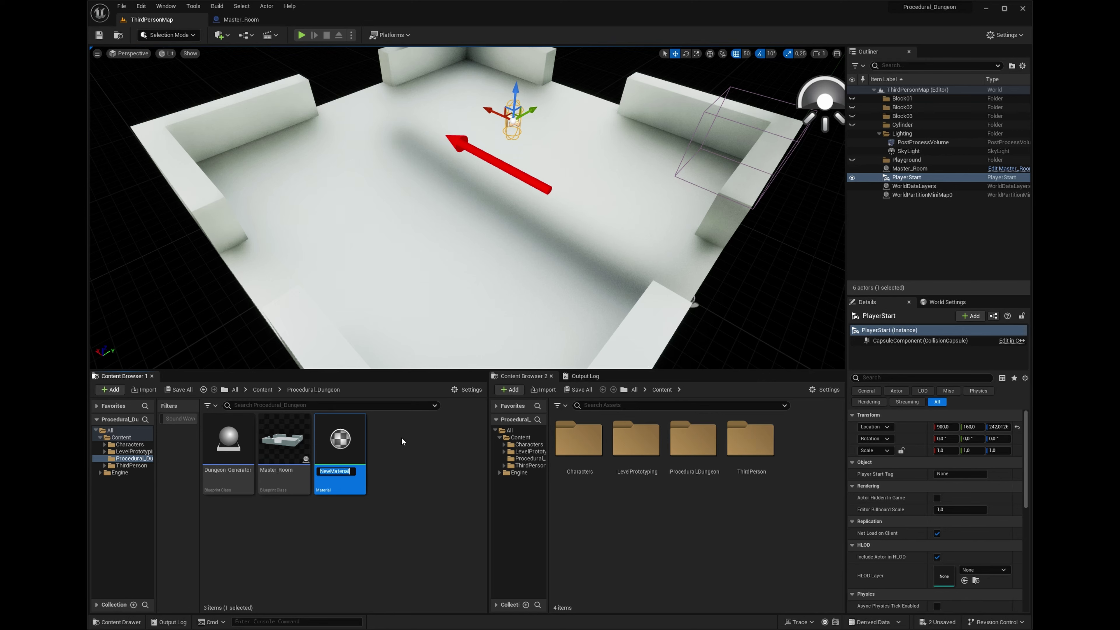
pyautogui.write('Dungeon_Material')
pyautogui.press('Return')
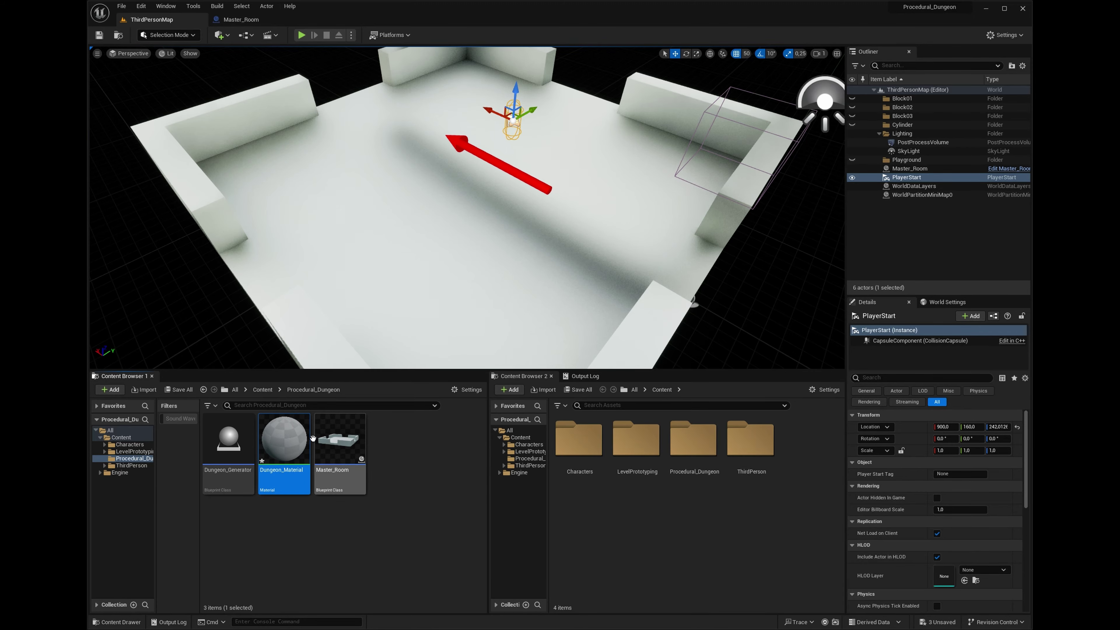
# Open Dungeon_Material and connect a new Constant3Vector node to Base Color.
pyautogui.doubleClick(291, 438)
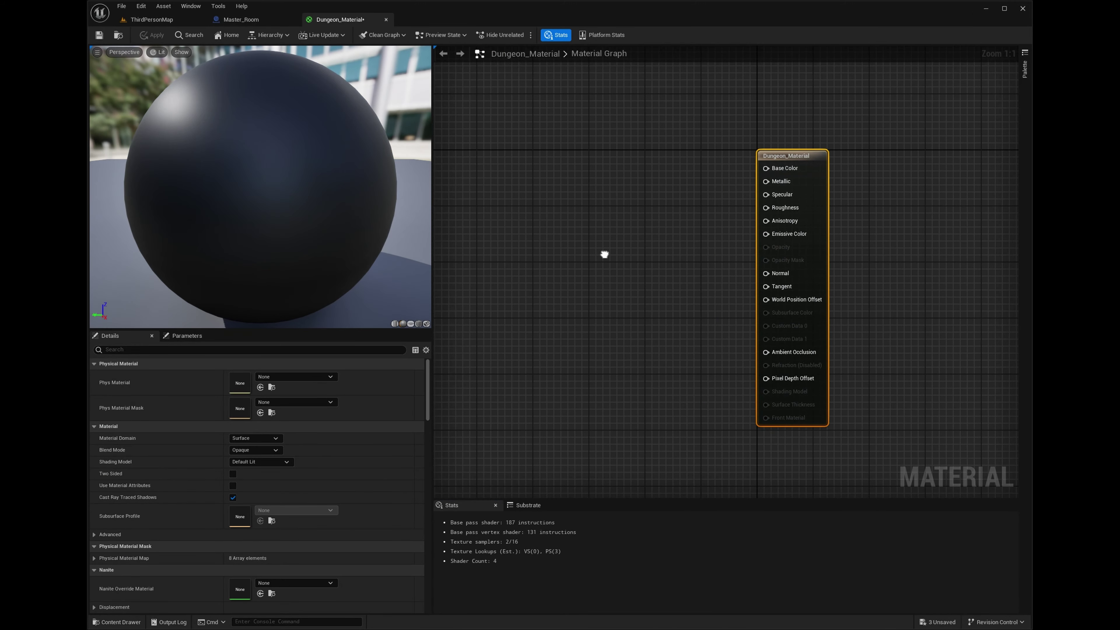
pyautogui.press('3')
pyautogui.click(575, 188)
pyautogui.moveTo(629, 193); pyautogui.dragTo(766, 168)
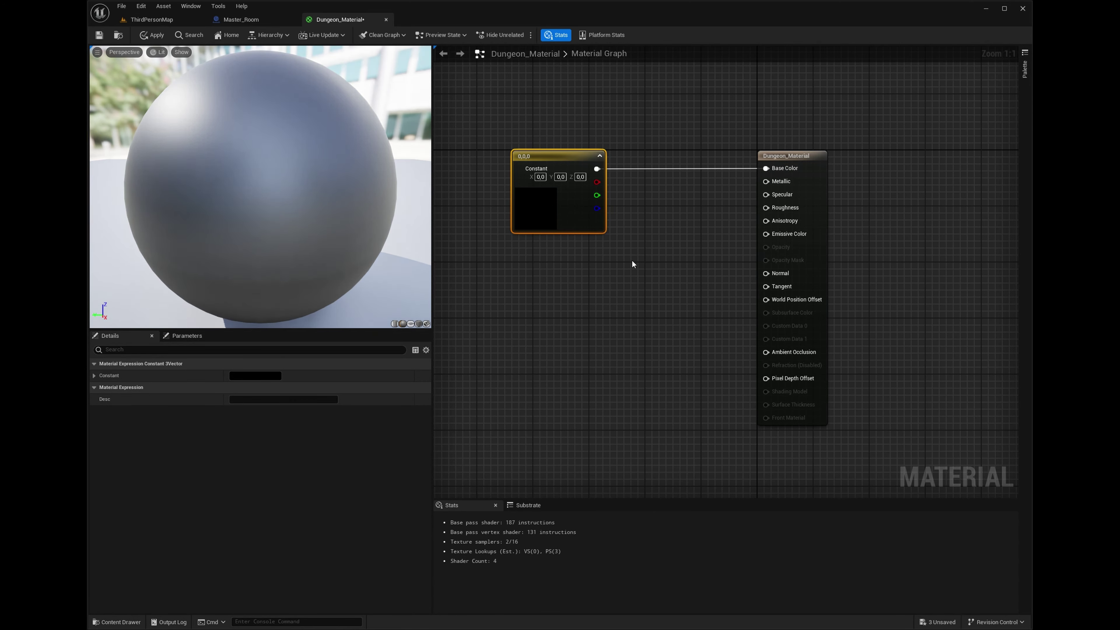
# Connect a constant of 1 to the material's Roughness and a constant of 0 to its Metallic input.
pyautogui.click(639, 251)
pyautogui.moveTo(690, 270); pyautogui.dragTo(765, 208)
pyautogui.moveTo(668, 258); pyautogui.dragTo(653, 220)
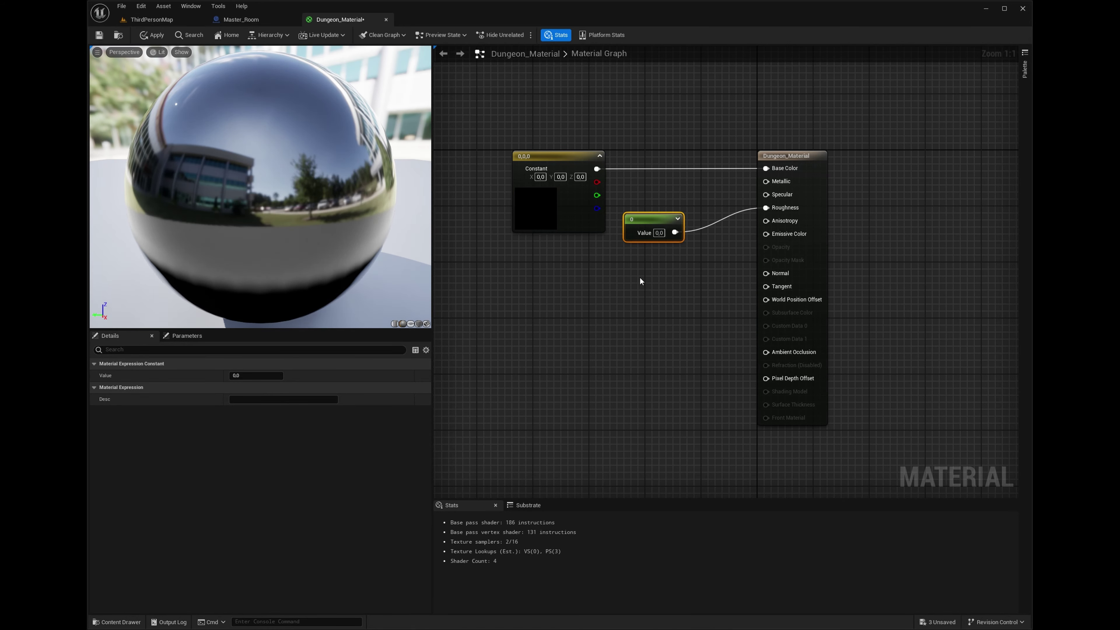
pyautogui.click(640, 281)
pyautogui.moveTo(690, 297); pyautogui.dragTo(754, 187)
pyautogui.click(660, 233)
pyautogui.write('1')
pyautogui.press('Return')
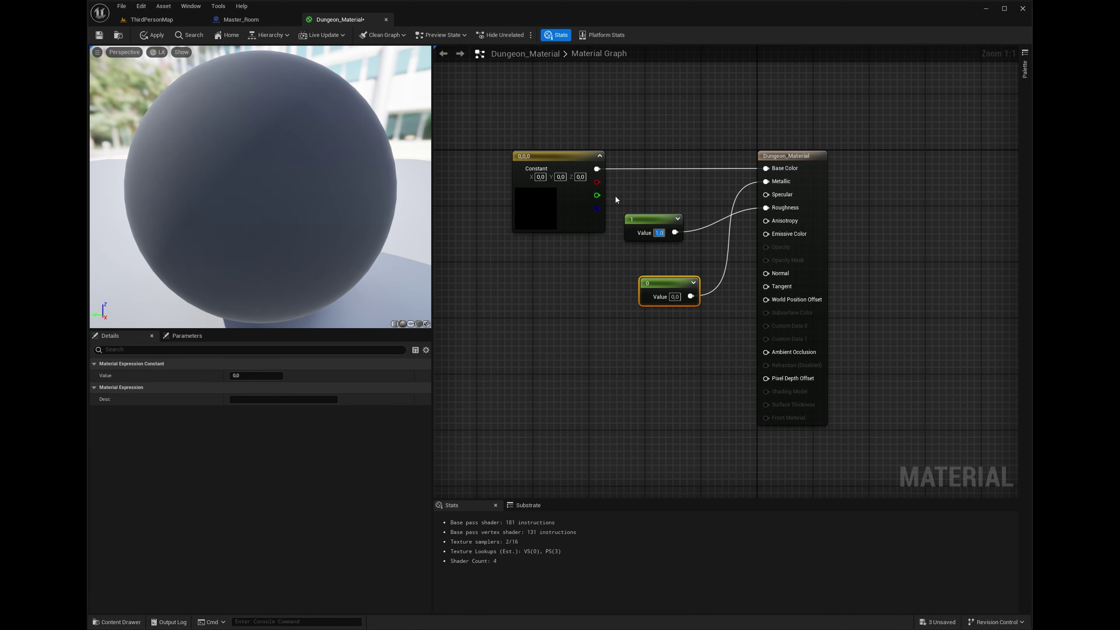
# Set the base colour vector to a mid grey of about 0.275 and apply the material.
pyautogui.click(536, 209)
pyautogui.click(255, 375)
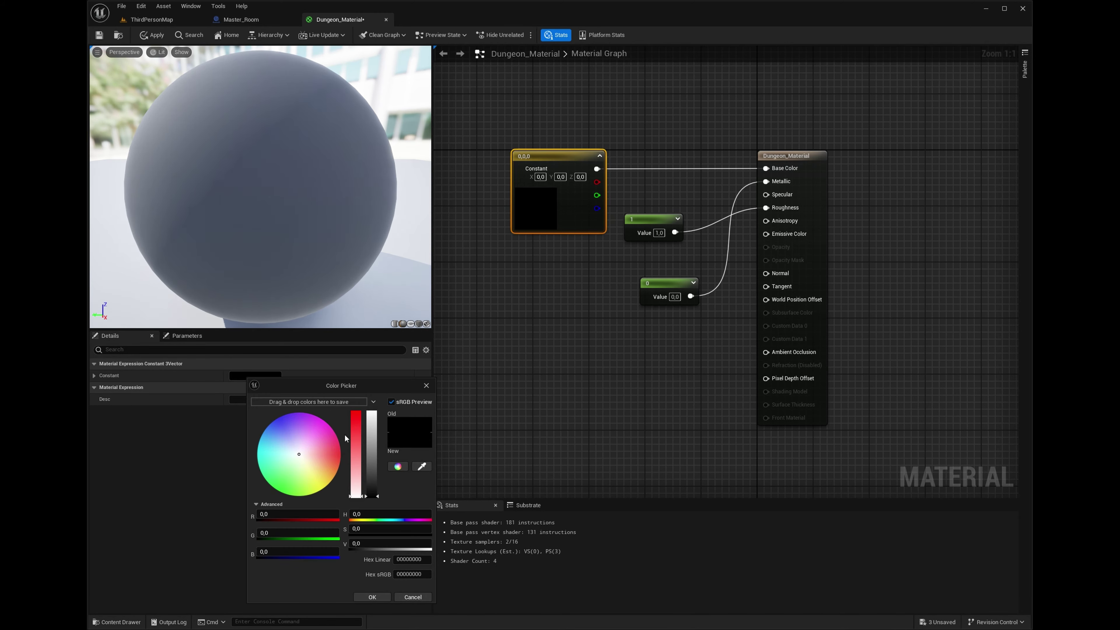
pyautogui.click(371, 479)
pyautogui.moveTo(372, 478); pyautogui.dragTo(372, 472)
pyautogui.click(372, 596)
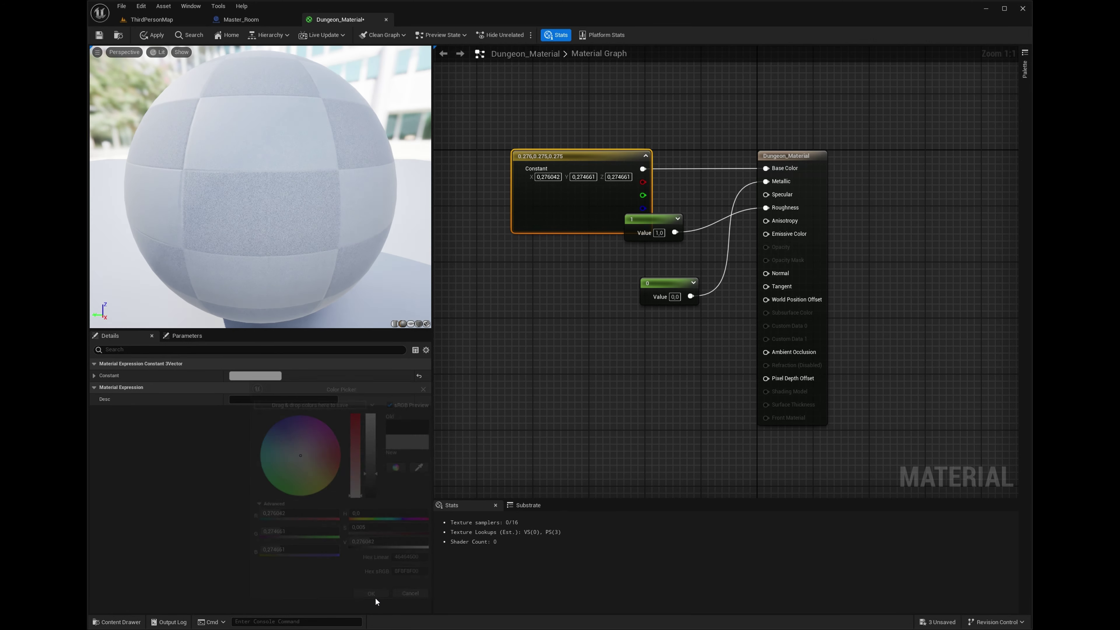
pyautogui.click(151, 35)
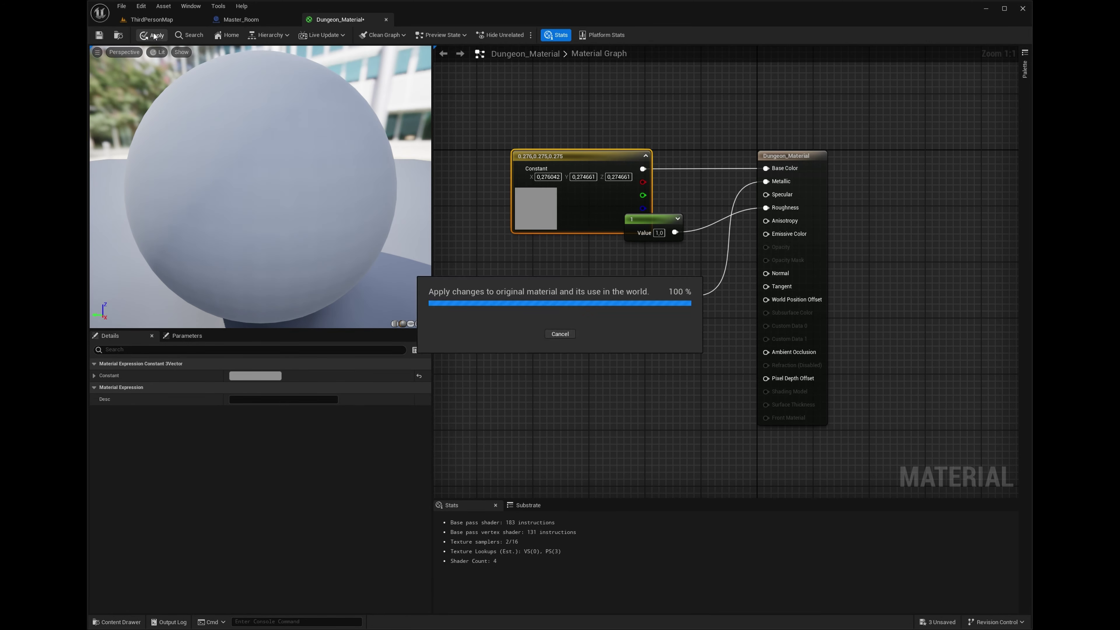
# Assign Dungeon_Material to the floor and all eight walls in the Master_Room blueprint.
pyautogui.click(153, 22)
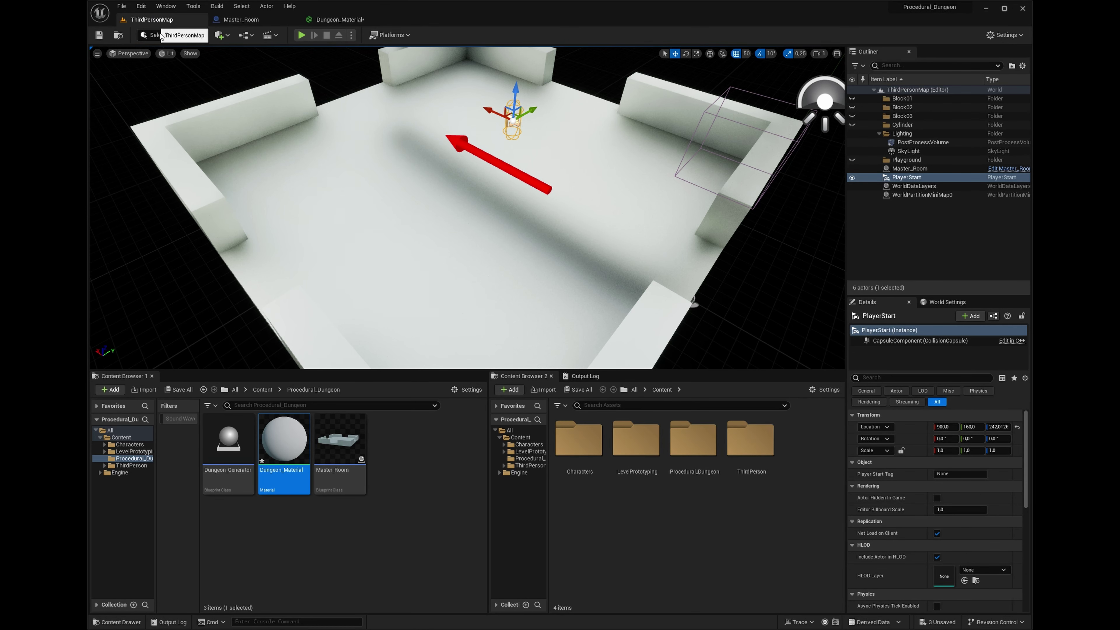
pyautogui.click(241, 19)
pyautogui.click(129, 153)
pyautogui.keyDown('shift'); pyautogui.click(256, 236); pyautogui.keyUp('shift')
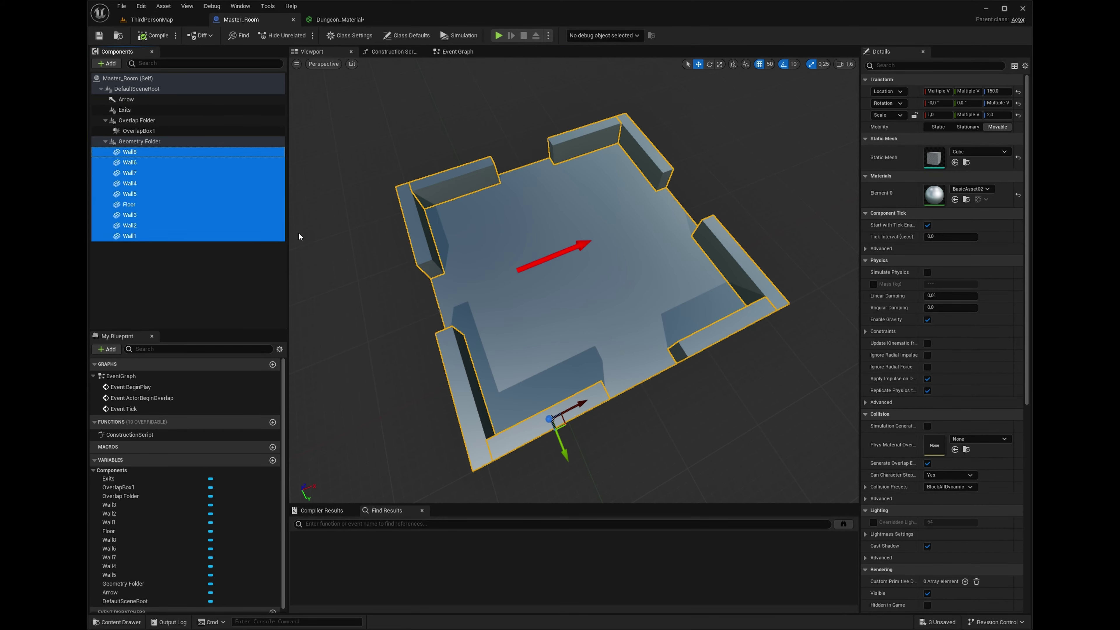
pyautogui.click(955, 199)
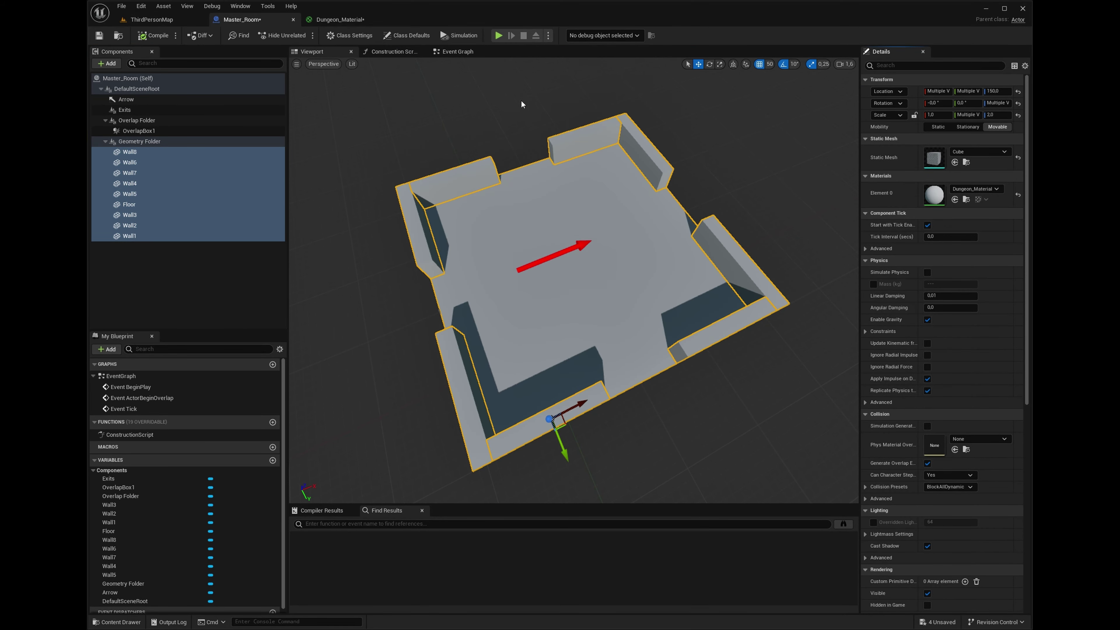
# From ThirdPersonMap, create a child blueprint class of Master_Room named Dungeon_Room_1.
pyautogui.click(154, 20)
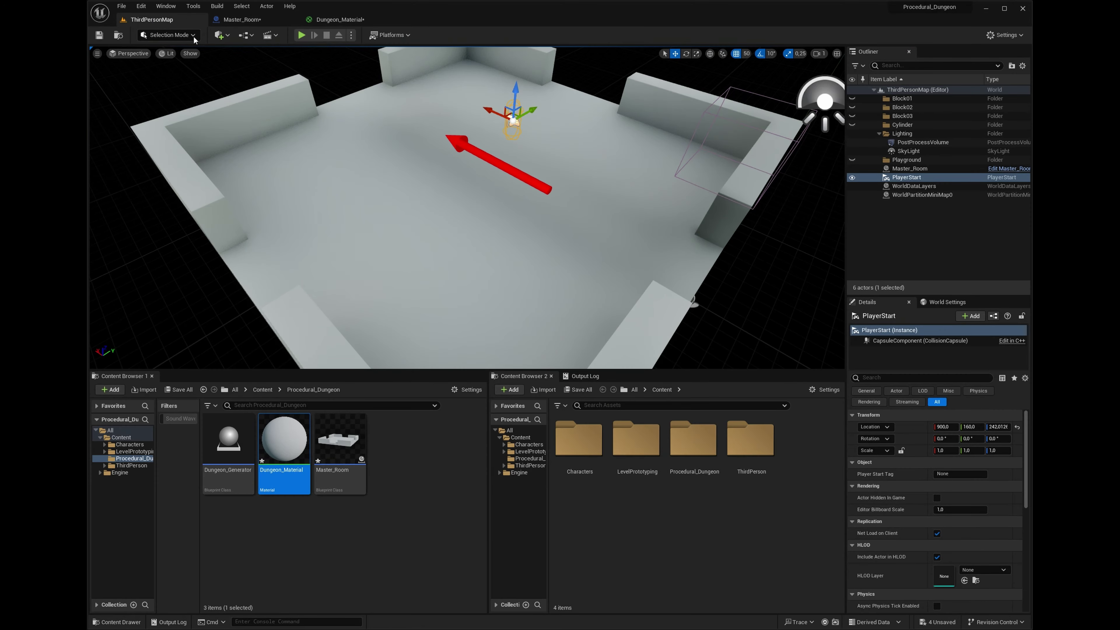
pyautogui.moveTo(509, 197)
pyautogui.mouseDown(button='right')
pyautogui.moveTo(538, 182)
pyautogui.moveTo(536, 202)
pyautogui.moveTo(509, 198)
pyautogui.mouseUp(button='right')
pyautogui.moveTo(456, 366); pyautogui.dragTo(434, 432)
pyautogui.click(338, 513)
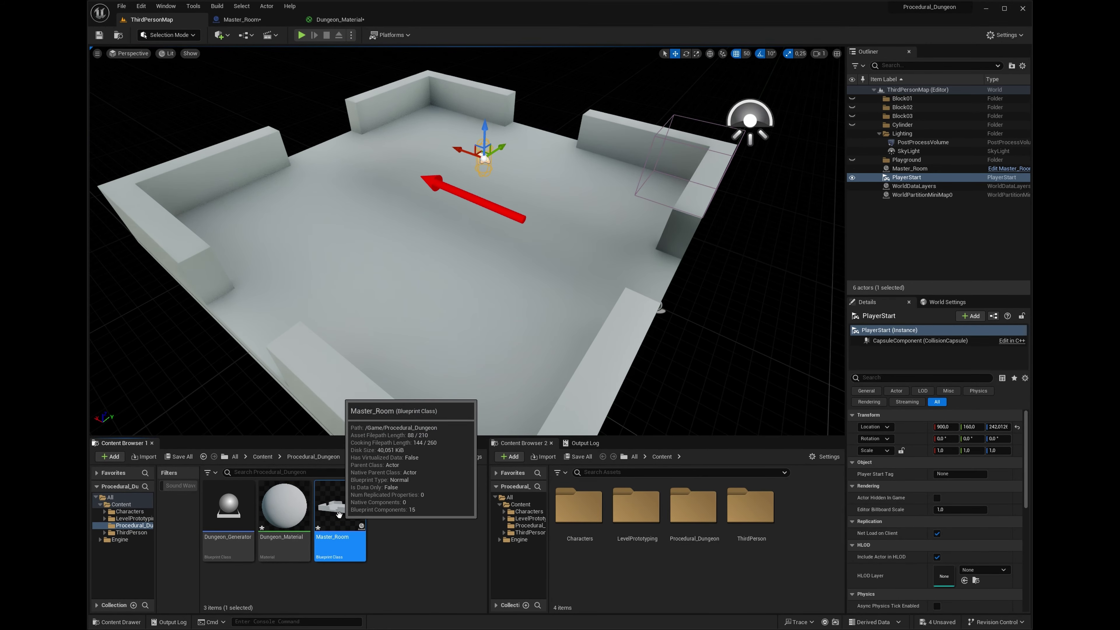
pyautogui.rightClick(339, 514)
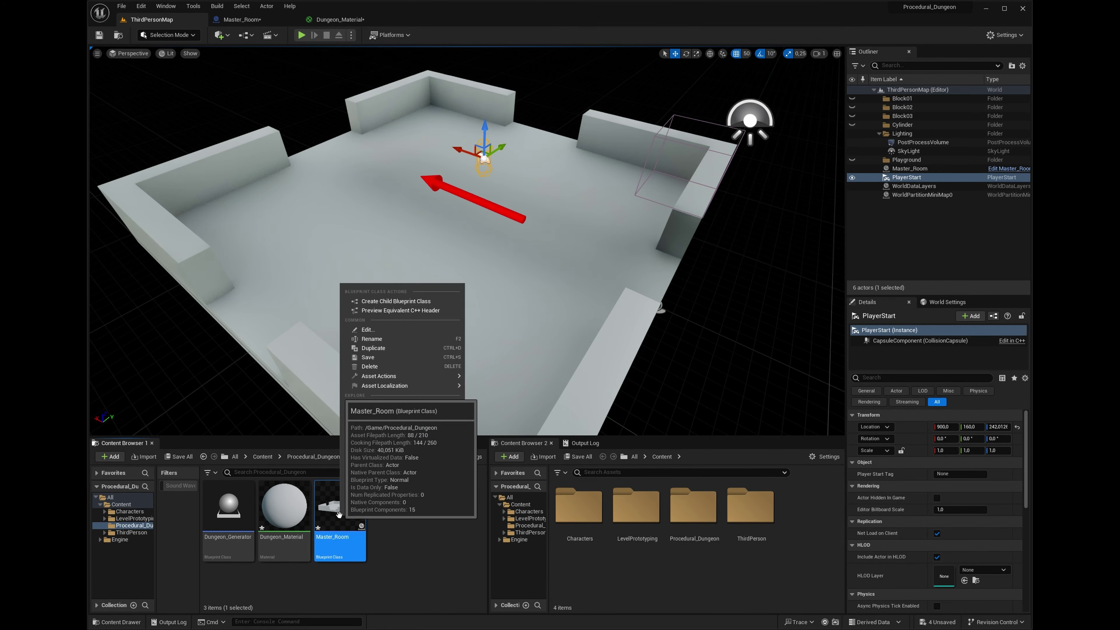
pyautogui.click(390, 302)
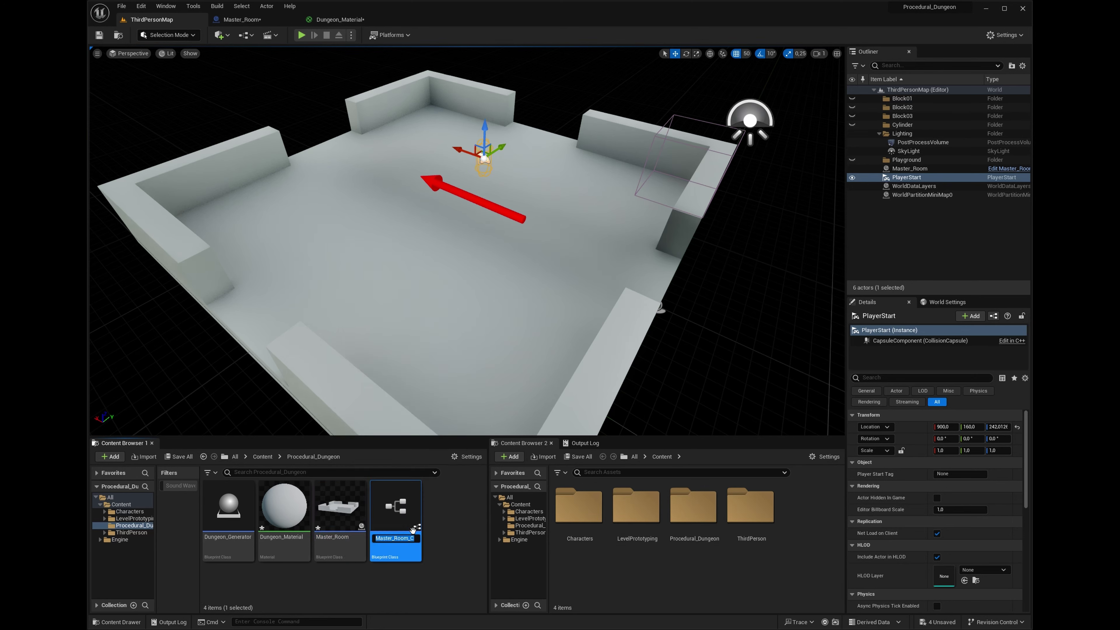
pyautogui.moveTo(392, 539); pyautogui.dragTo(344, 534)
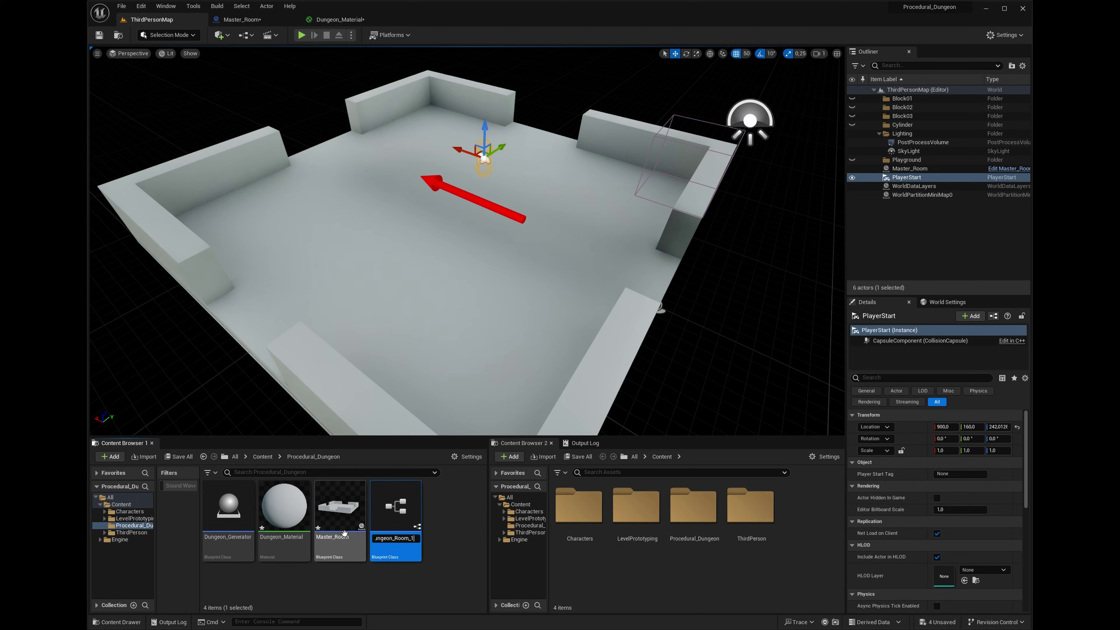
pyautogui.press('Return')
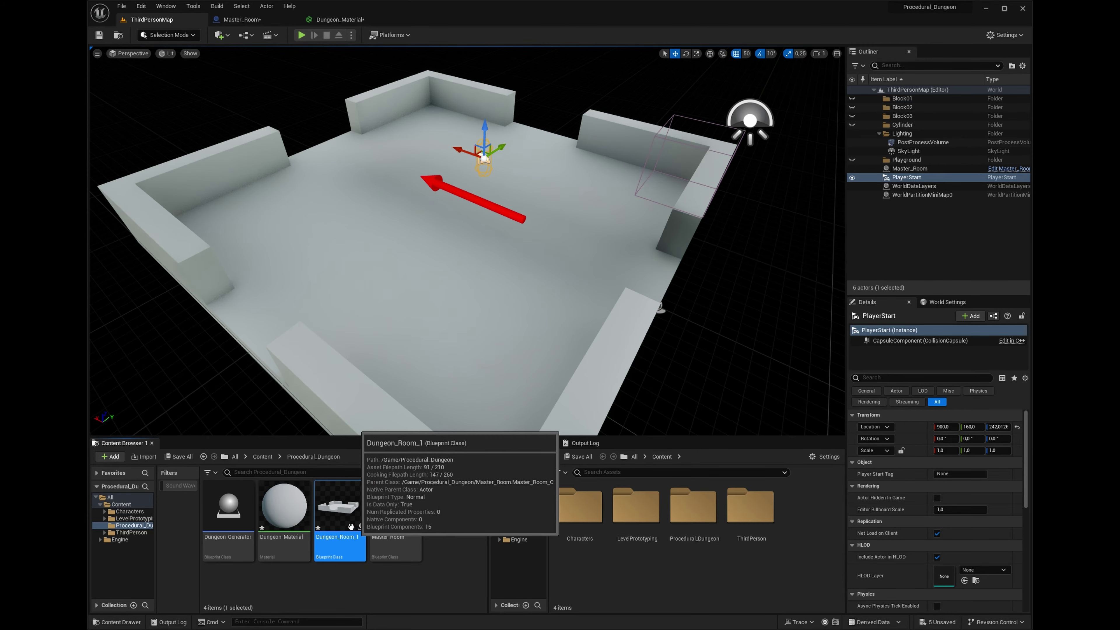
# Open the Dungeon_Room_1 blueprint and bring up the available actions for its inherited Exits component.
pyautogui.doubleClick(343, 505)
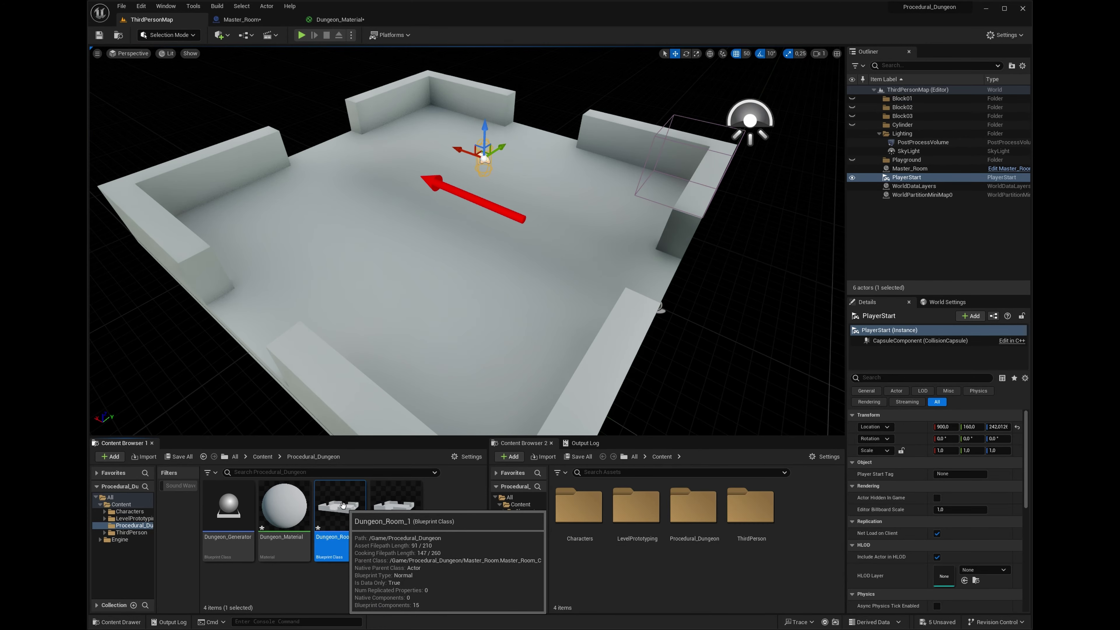
pyautogui.moveTo(573, 281); pyautogui.dragTo(579, 347, button='right')
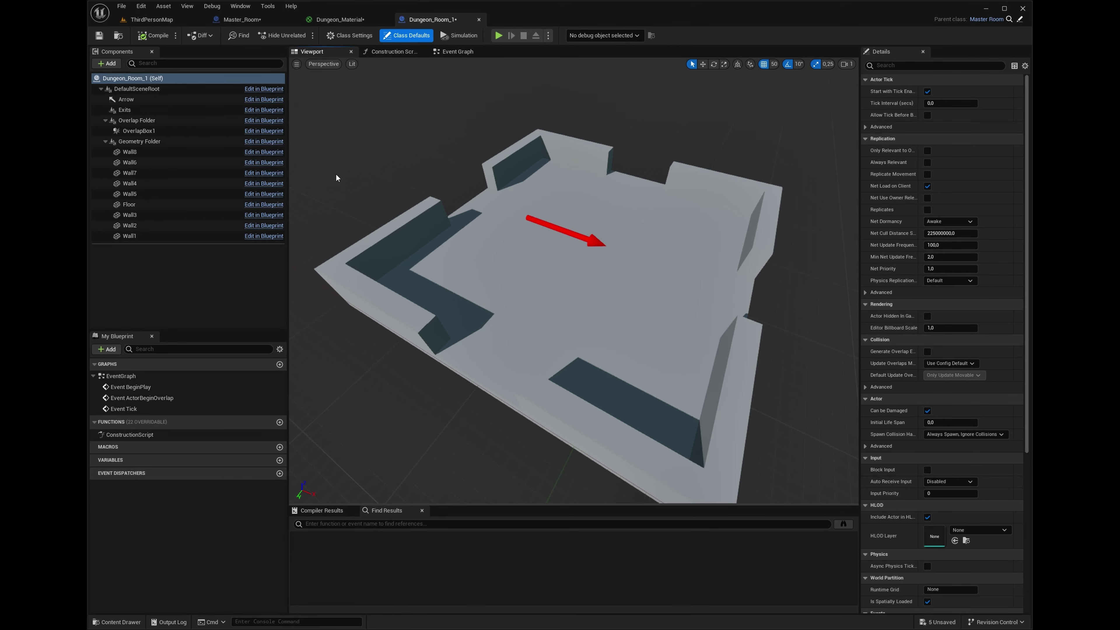
pyautogui.click(150, 111)
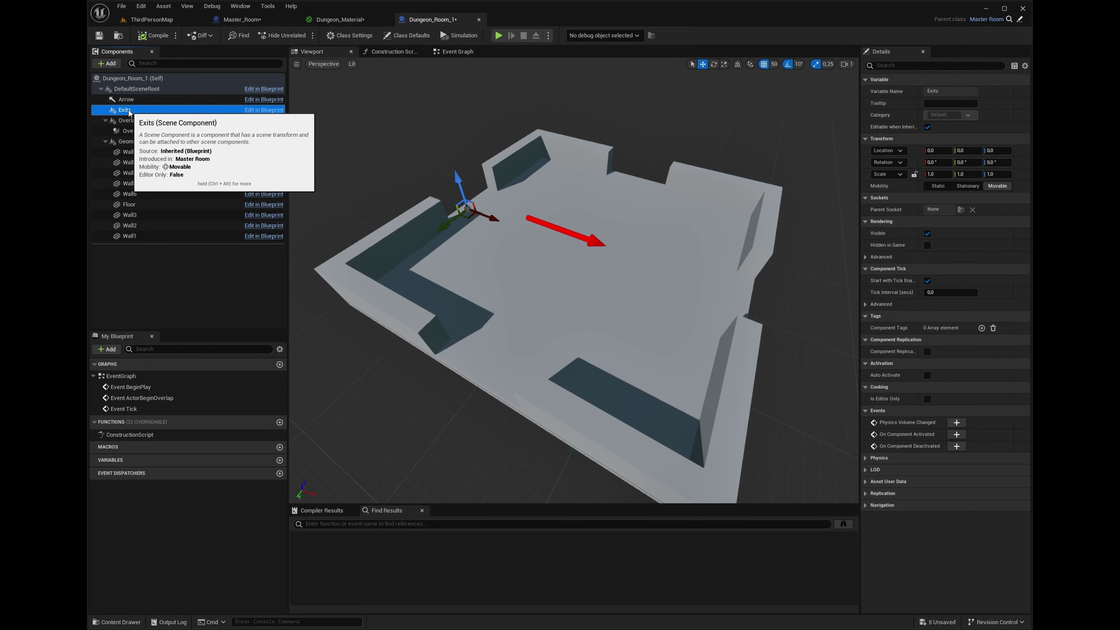
pyautogui.rightClick(129, 114)
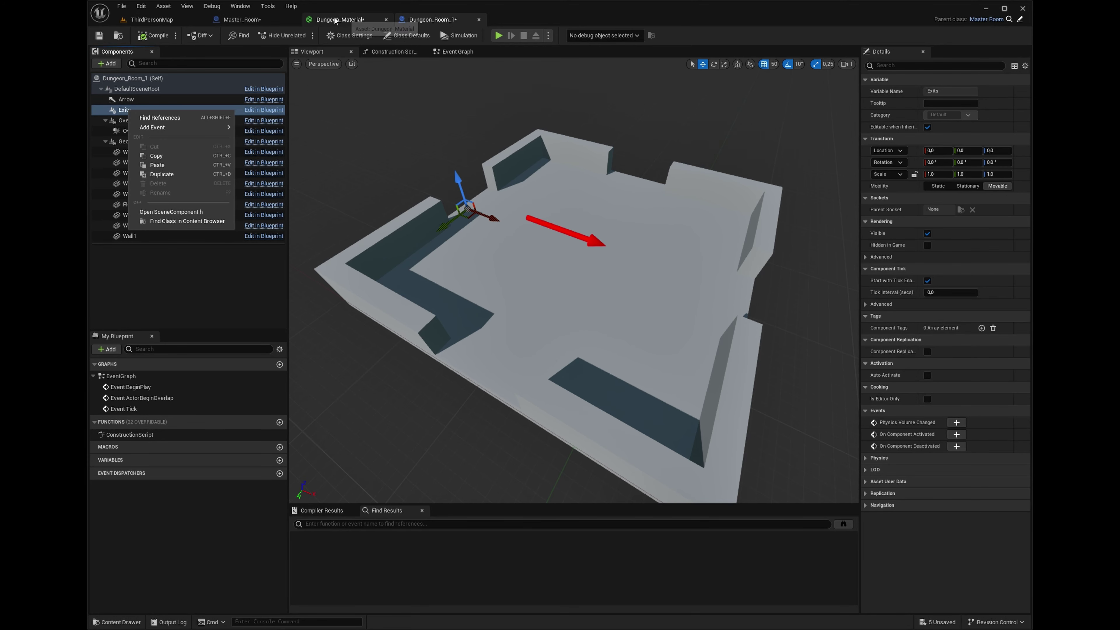
# In the Master_Room blueprint, rename the Exits component to "Exits Folder" and compile.
pyautogui.click(250, 22)
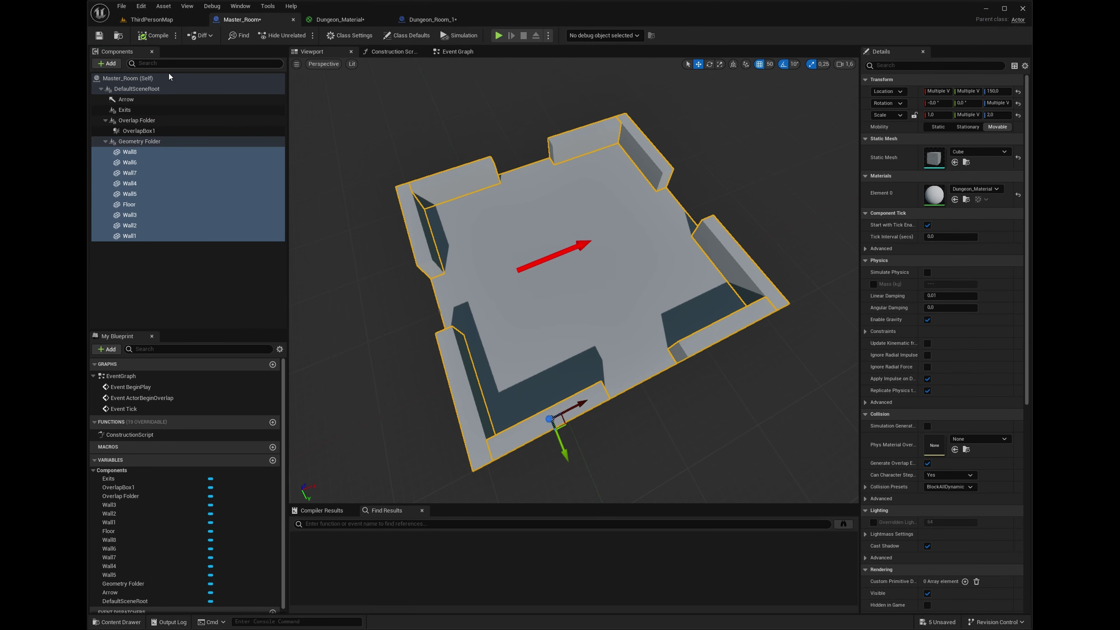
pyautogui.click(129, 110)
pyautogui.click(128, 112)
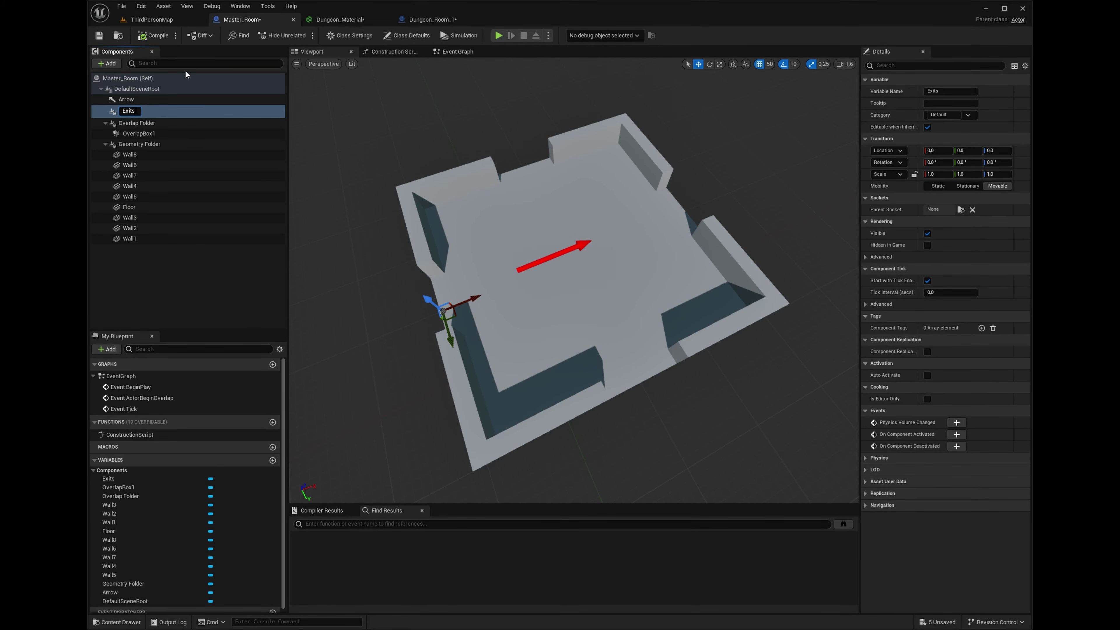
pyautogui.write('Folder')
pyautogui.press('Return')
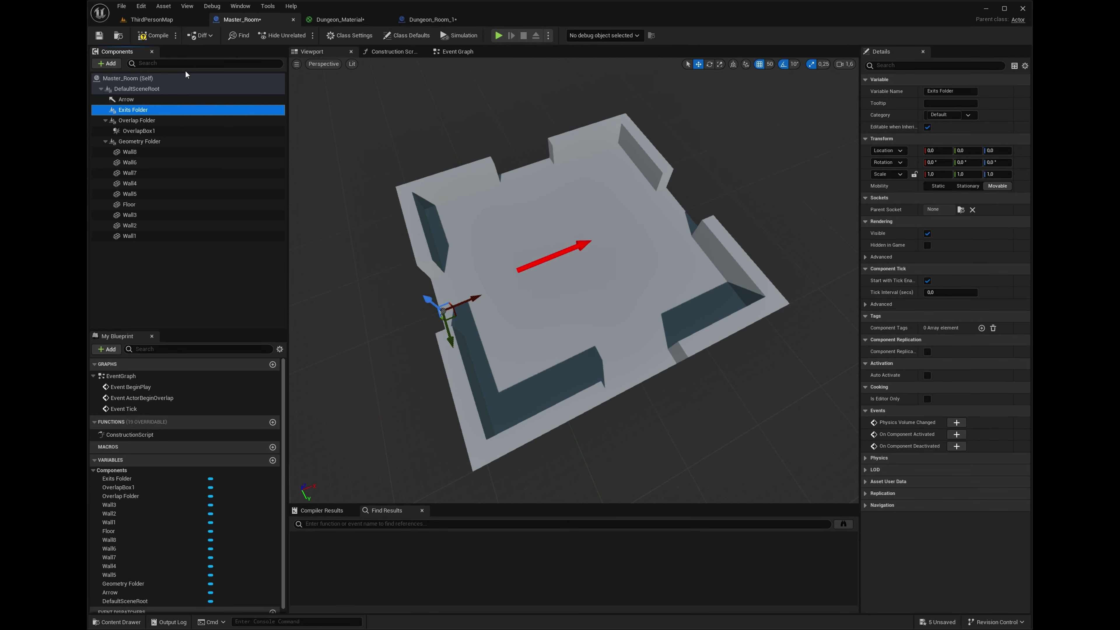
pyautogui.click(152, 35)
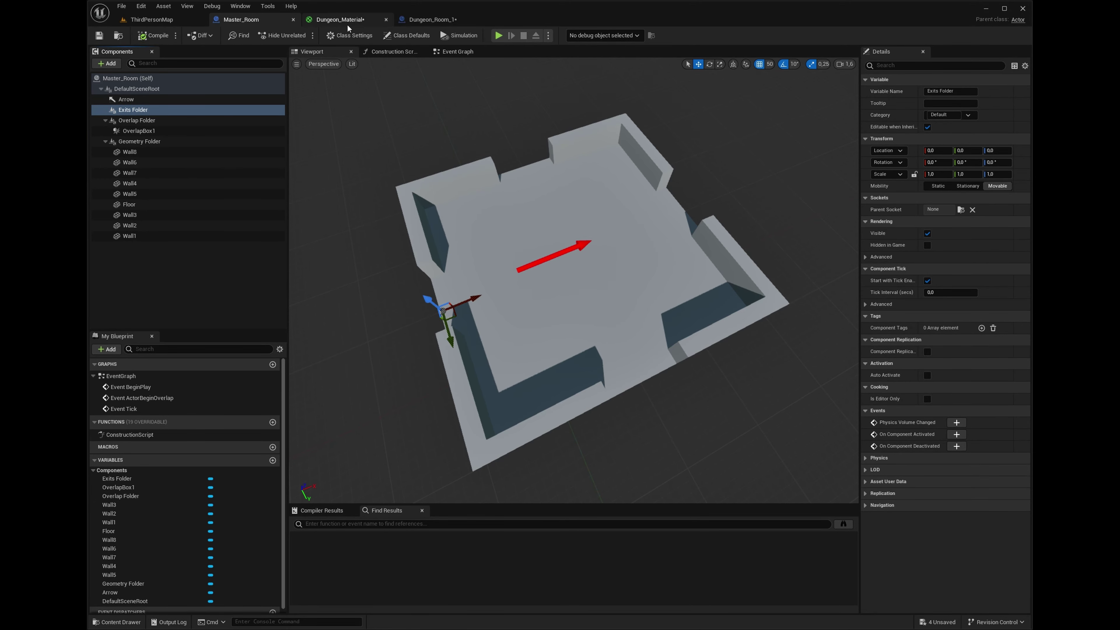
# Back in Dungeon_Room_1, add an Arrow component under Exits Folder and keep its default name.
pyautogui.click(432, 19)
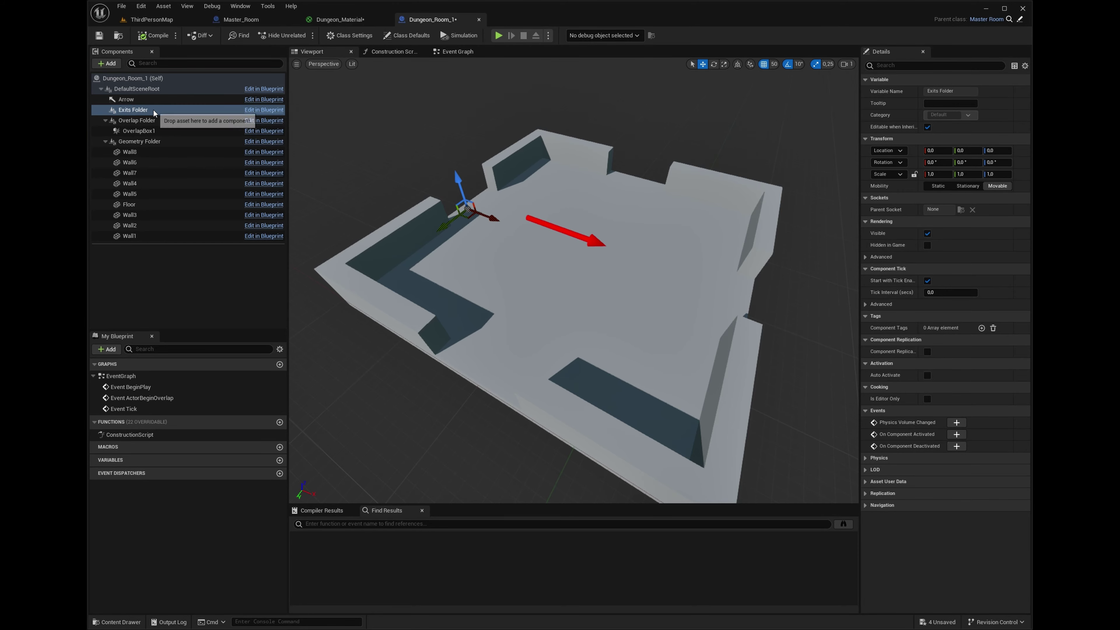
pyautogui.moveTo(395, 175); pyautogui.dragTo(382, 150, button='right')
pyautogui.click(126, 120)
pyautogui.click(128, 111)
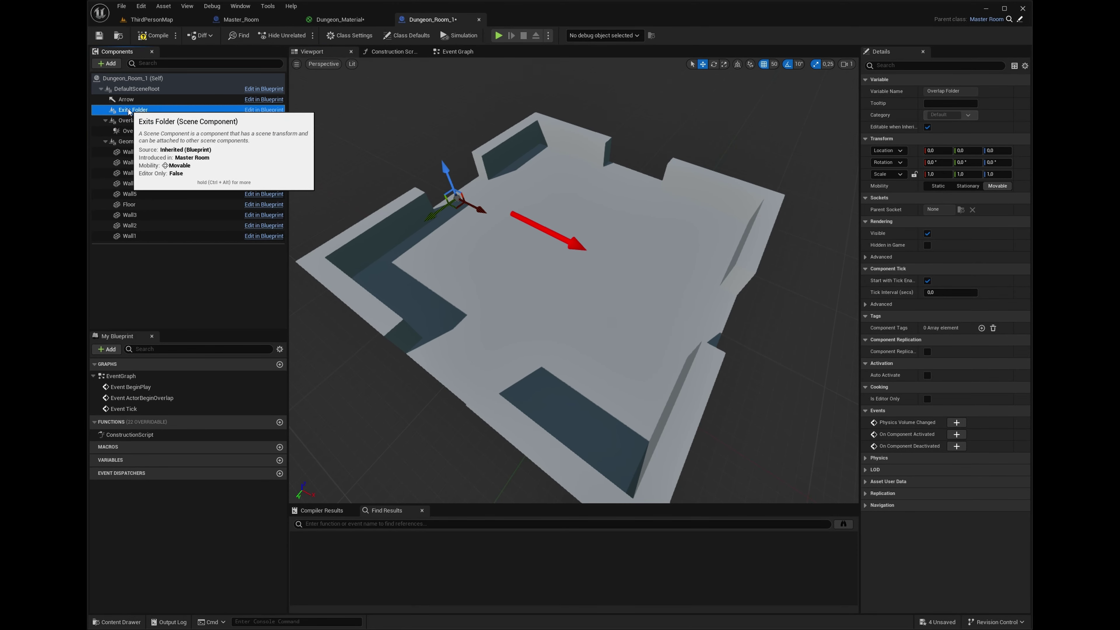
pyautogui.click(111, 65)
pyautogui.write('ar')
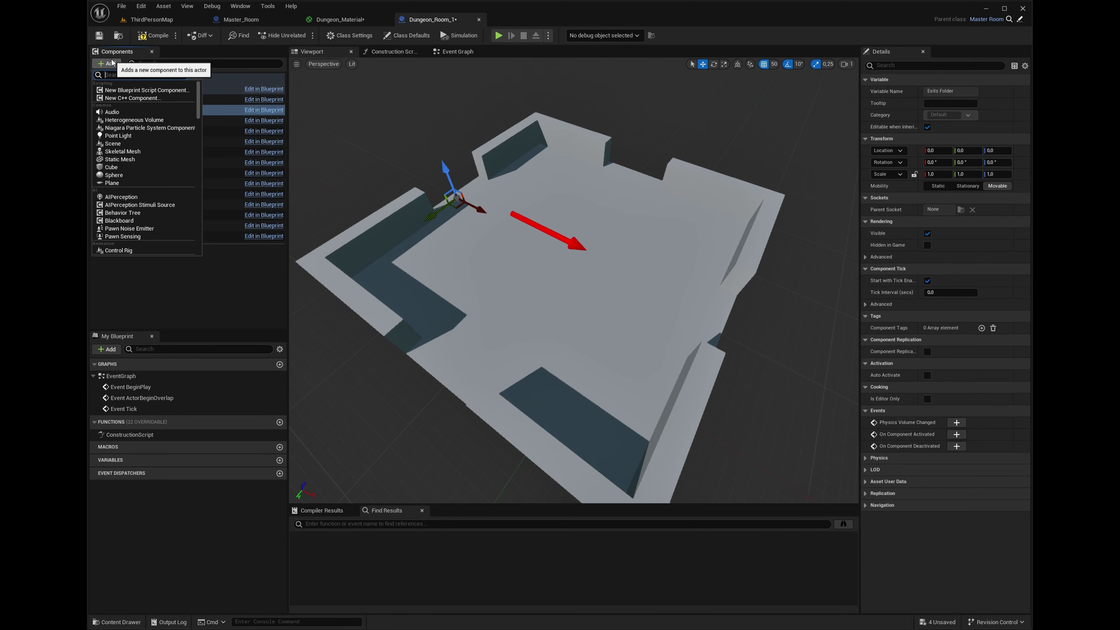
pyautogui.write('r')
pyautogui.press('Return')
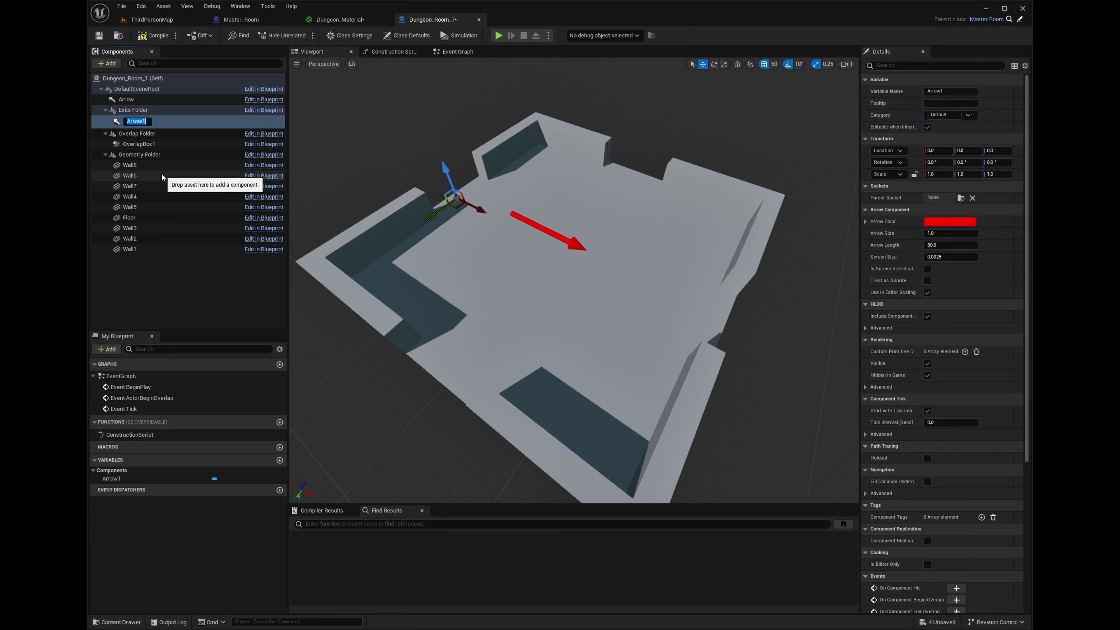
pyautogui.press('Return')
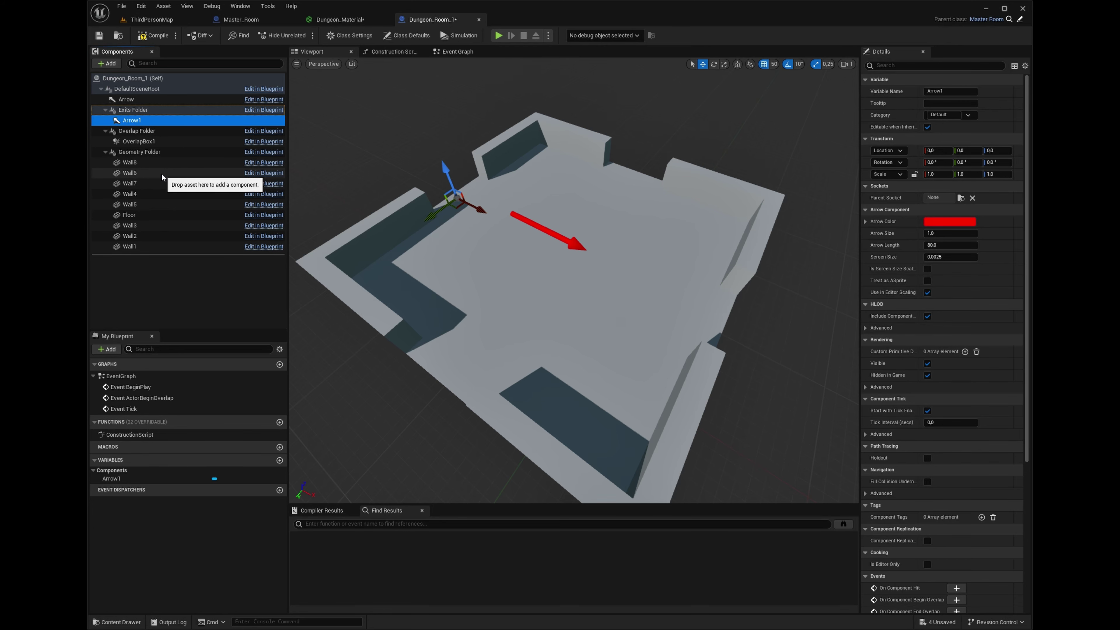
# Move the new exit arrow to X 2200, enlarge its arrow size to about 4.22 and colour it bright green.
pyautogui.moveTo(541, 228); pyautogui.dragTo(552, 215, button='right')
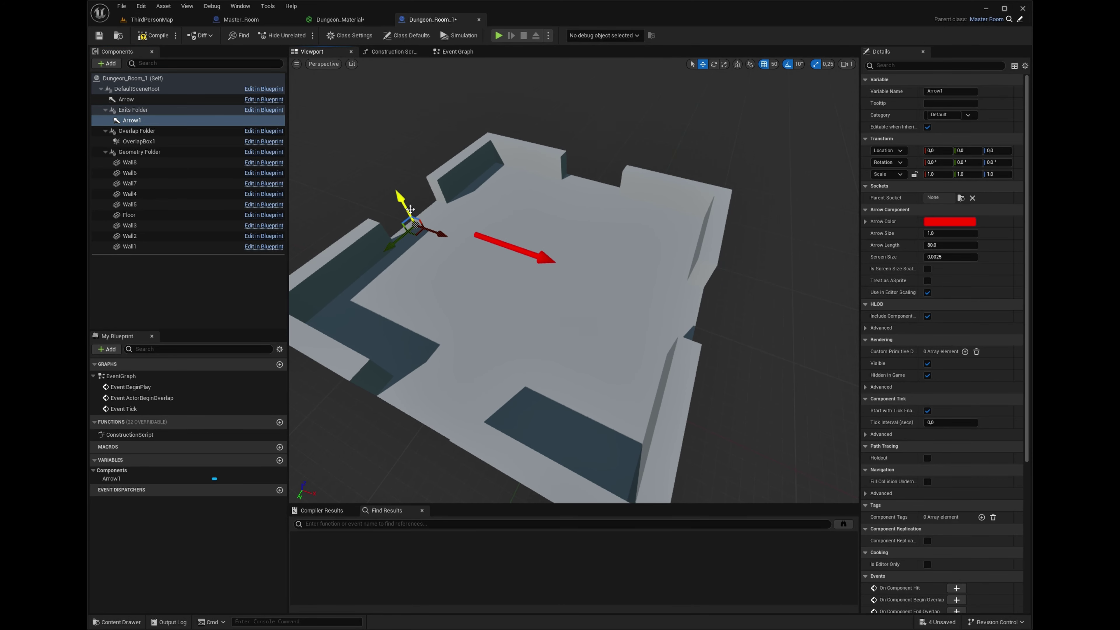
pyautogui.moveTo(434, 231); pyautogui.dragTo(765, 335)
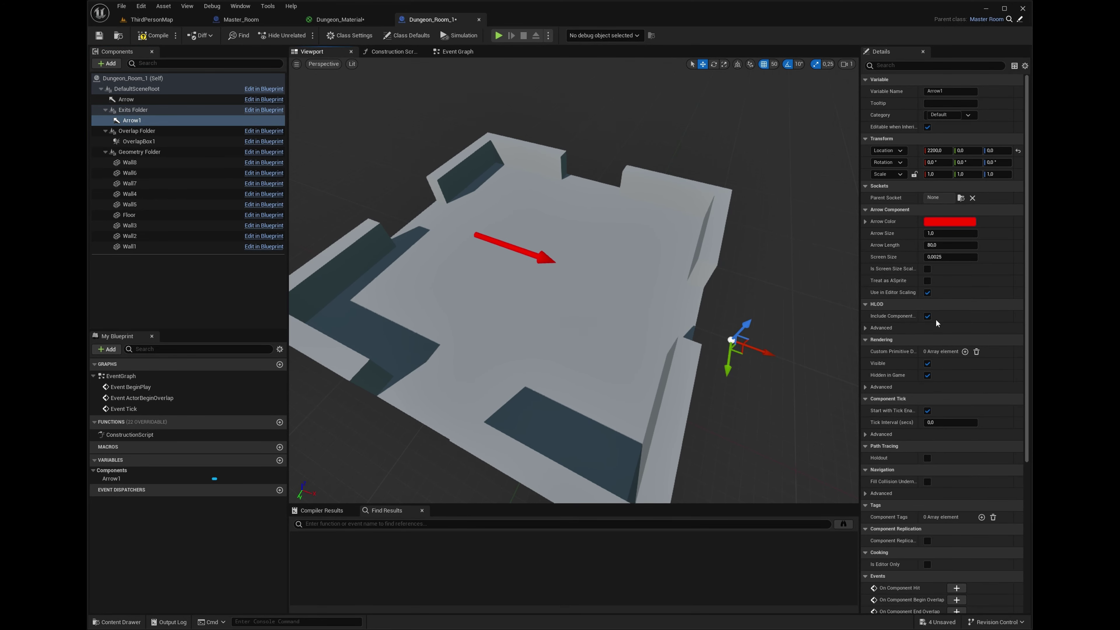
pyautogui.moveTo(948, 233)
pyautogui.mouseDown()
pyautogui.moveTo(974, 233)
pyautogui.moveTo(963, 233)
pyautogui.mouseUp()
pyautogui.click(949, 221)
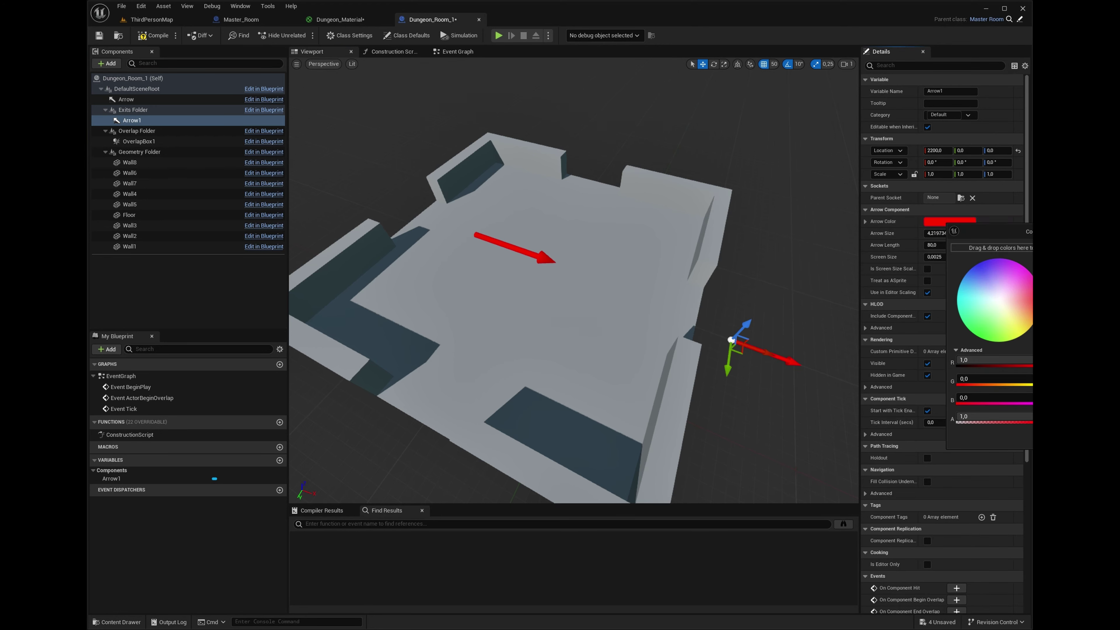
pyautogui.moveTo(983, 318); pyautogui.dragTo(949, 344)
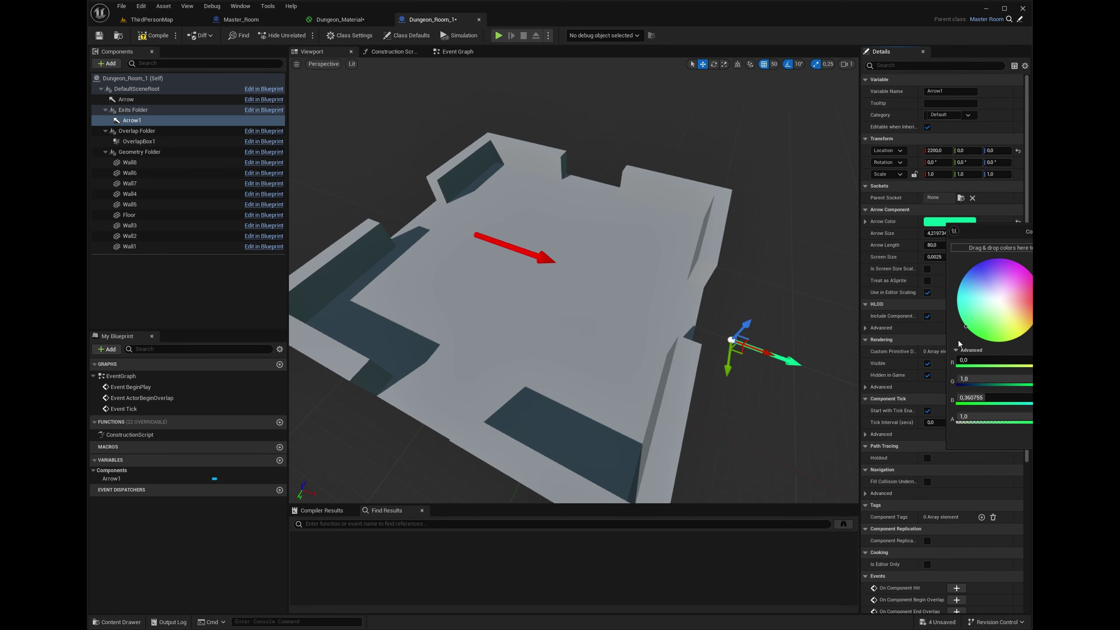
pyautogui.press('Return')
# Reset the green arrow's location to 0, 0, 0 and rotate it 180° about Z so it points out of the room.
pyautogui.moveTo(757, 408); pyautogui.dragTo(740, 425, button='right')
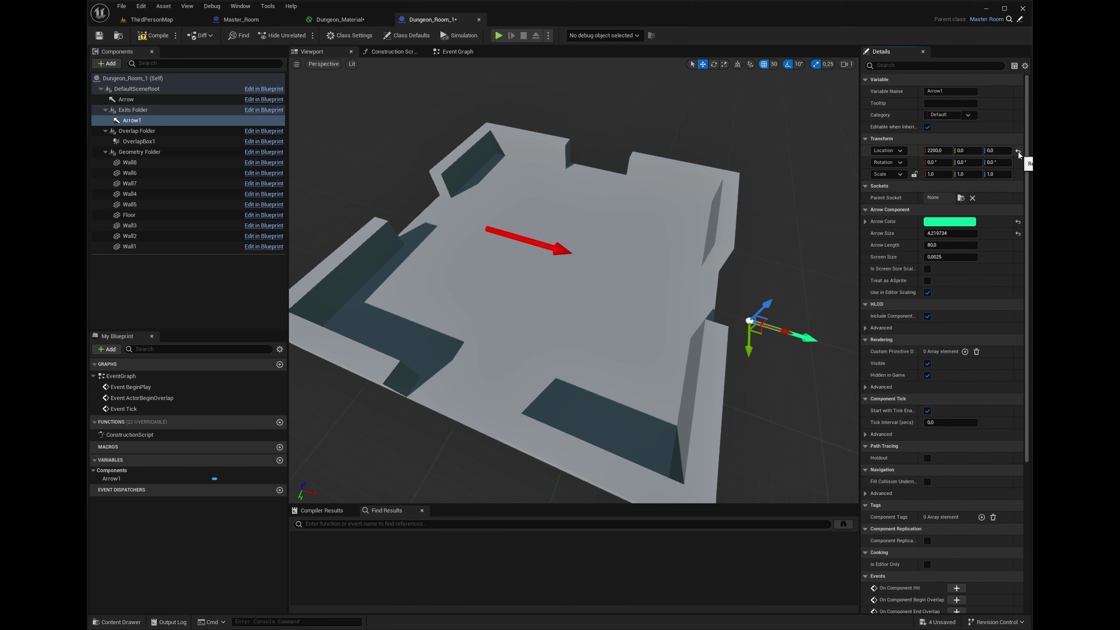
pyautogui.press('w')
pyautogui.press('a')
pyautogui.moveTo(690, 235); pyautogui.dragTo(722, 247, button='right')
pyautogui.press('e')
pyautogui.moveTo(571, 348); pyautogui.dragTo(580, 344)
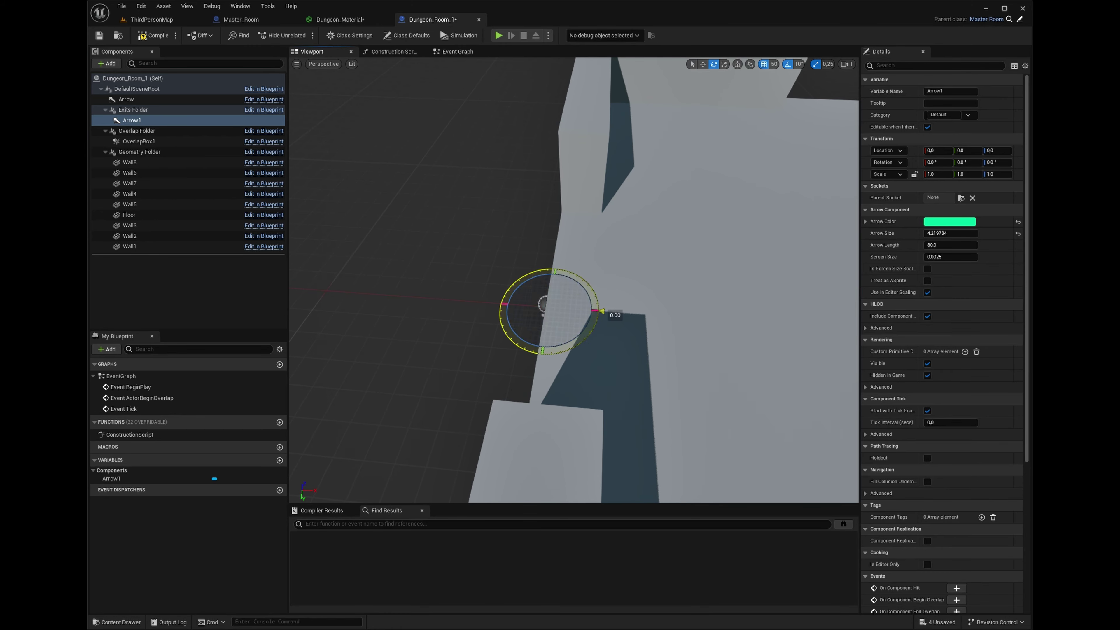
pyautogui.moveTo(536, 262); pyautogui.dragTo(485, 305)
pyautogui.press('s')
pyautogui.moveTo(659, 362); pyautogui.dragTo(659, 390, button='right')
pyautogui.press('d')
pyautogui.press('w')
pyautogui.press('w')
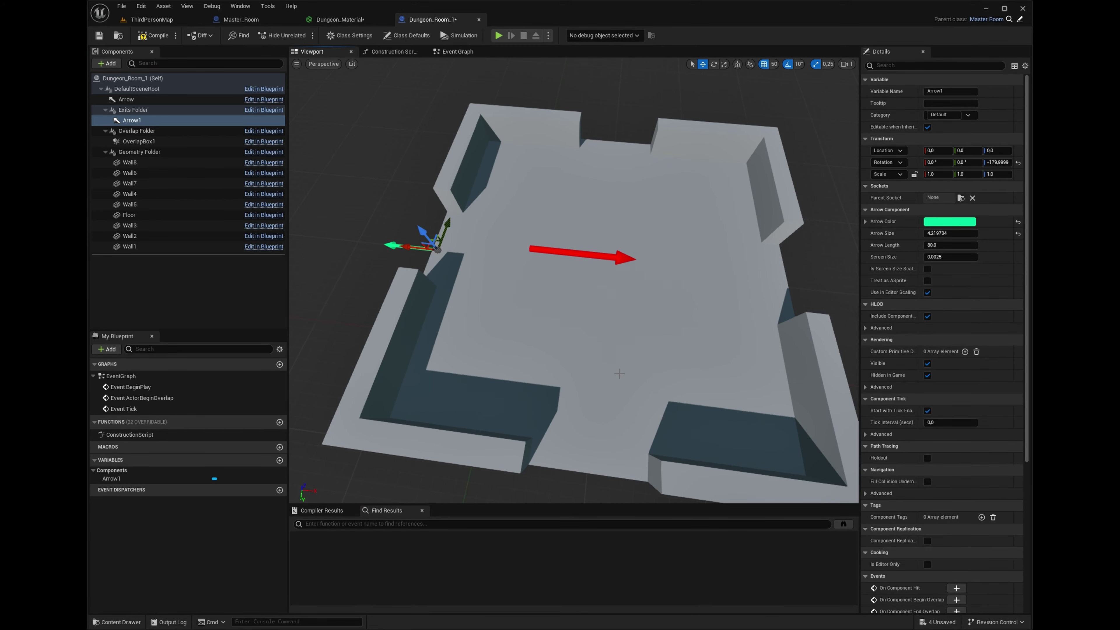
# Duplicate the green arrow, move the copy to X 2000 at the opposite opening and rotate it to point outward.
pyautogui.hotkey('ctrl', 'd')
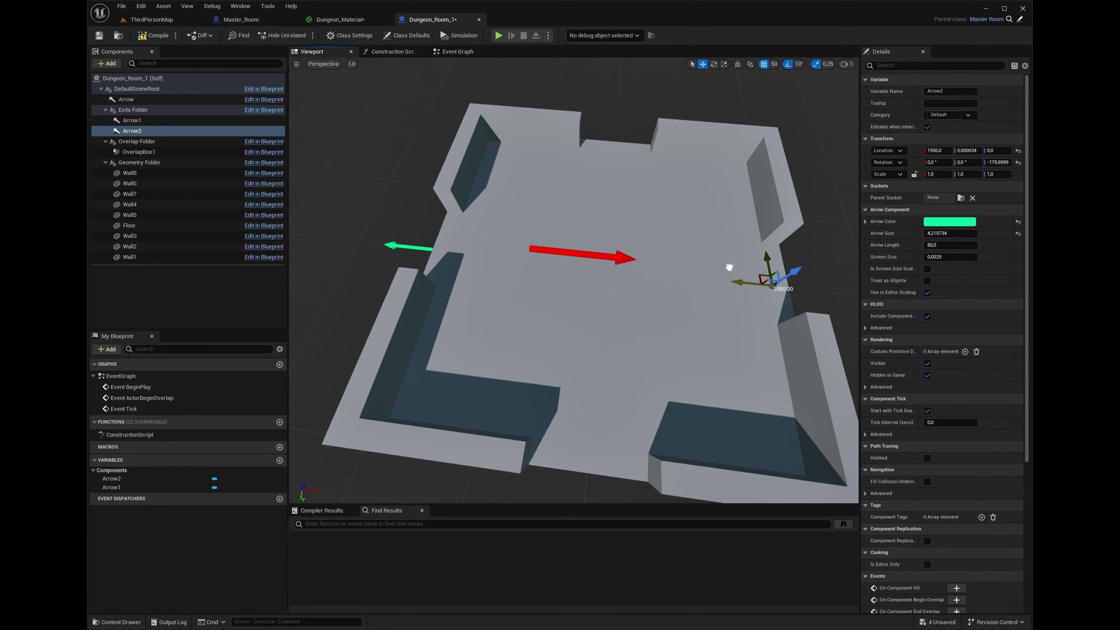
pyautogui.press('f')
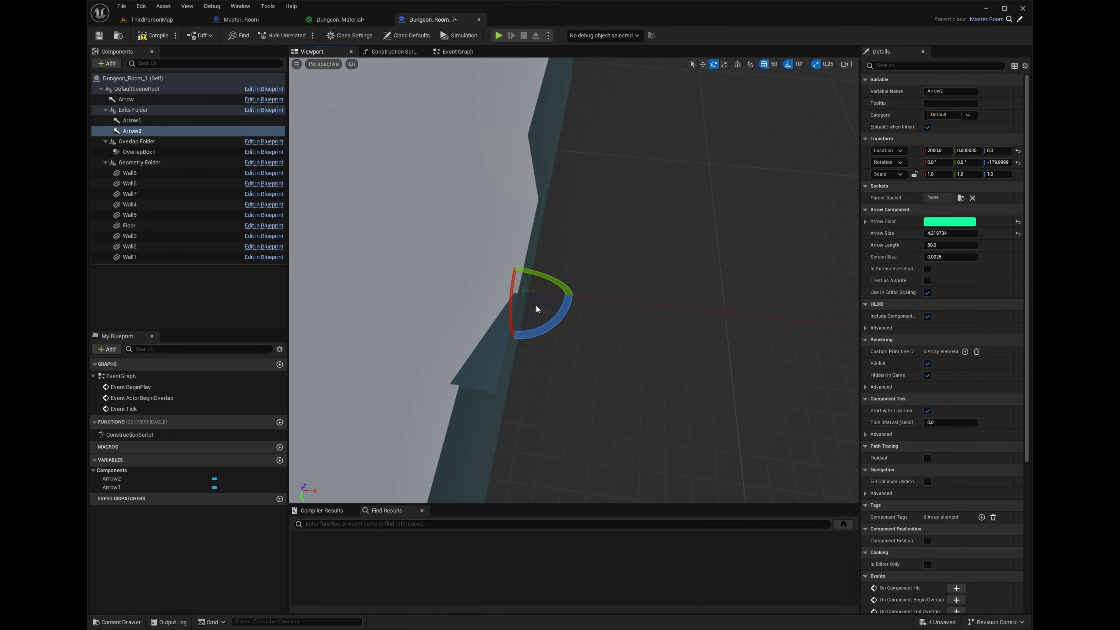
pyautogui.moveTo(568, 304)
pyautogui.mouseDown()
pyautogui.moveTo(551, 287)
pyautogui.moveTo(568, 292)
pyautogui.mouseUp()
pyautogui.press('s')
pyautogui.moveTo(526, 291); pyautogui.dragTo(507, 276, button='right')
pyautogui.press('w')
pyautogui.press('w')
# Duplicate the arrow again, place the copy at about X 1000, Y -1000 and rotate it to -90° about Z, pointing out of that side opening.
pyautogui.hotkey('ctrl', 'd')
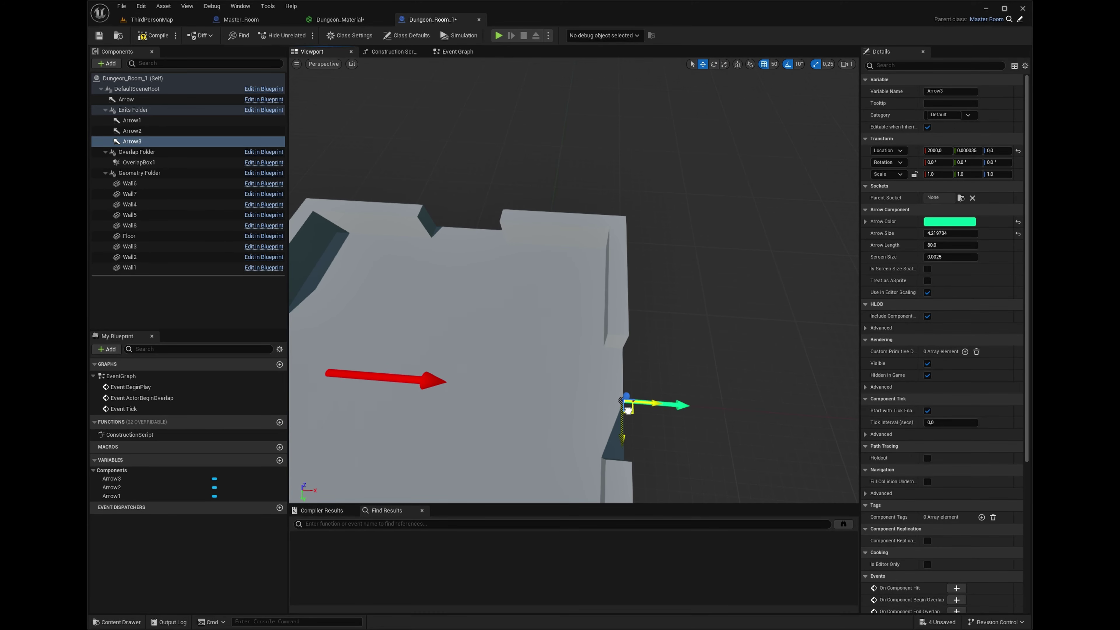
pyautogui.press('d')
pyautogui.moveTo(584, 361); pyautogui.dragTo(493, 333, button='right')
pyautogui.moveTo(595, 301); pyautogui.dragTo(578, 301)
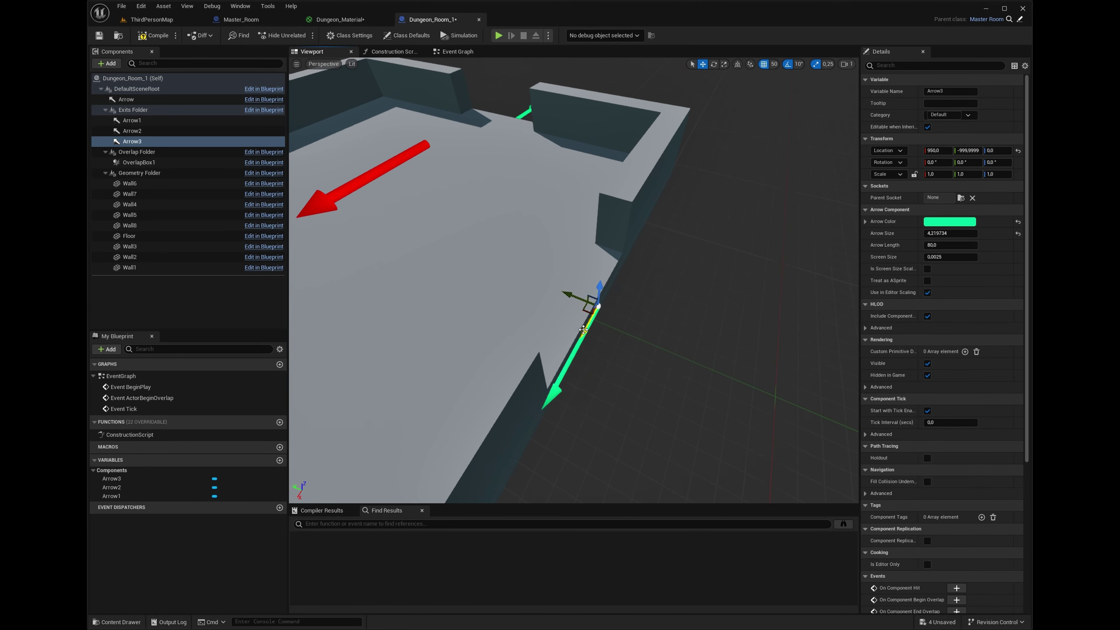
pyautogui.press('e')
pyautogui.moveTo(606, 361); pyautogui.dragTo(649, 348)
pyautogui.press('d')
pyautogui.moveTo(635, 353); pyautogui.dragTo(688, 370, button='right')
pyautogui.press('s')
pyautogui.press('a')
pyautogui.press('a')
pyautogui.moveTo(551, 349); pyautogui.dragTo(621, 363, button='right')
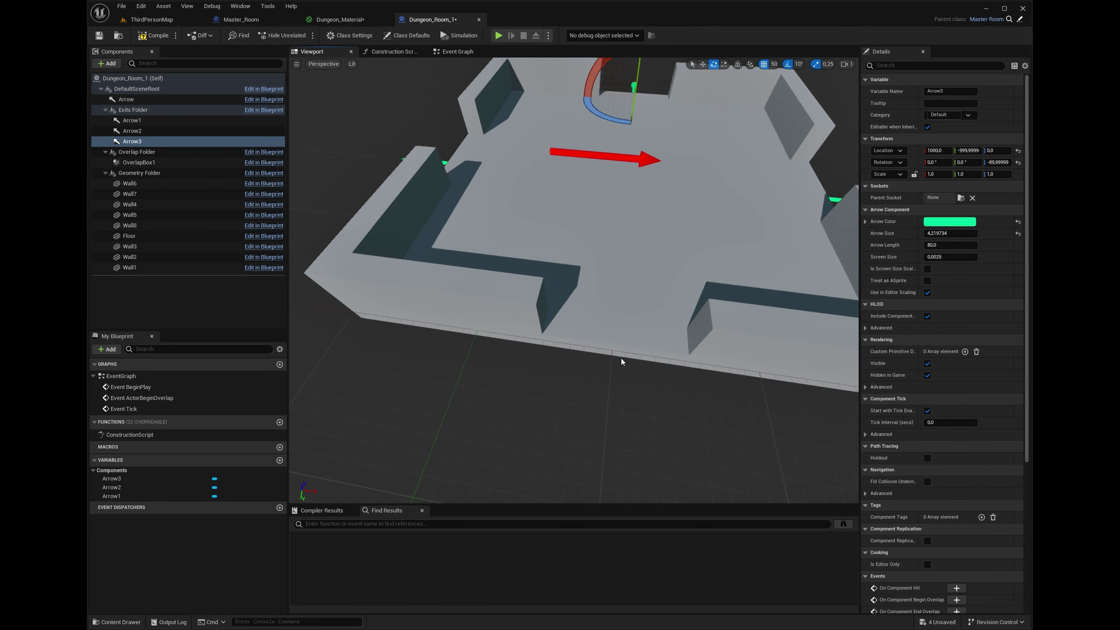
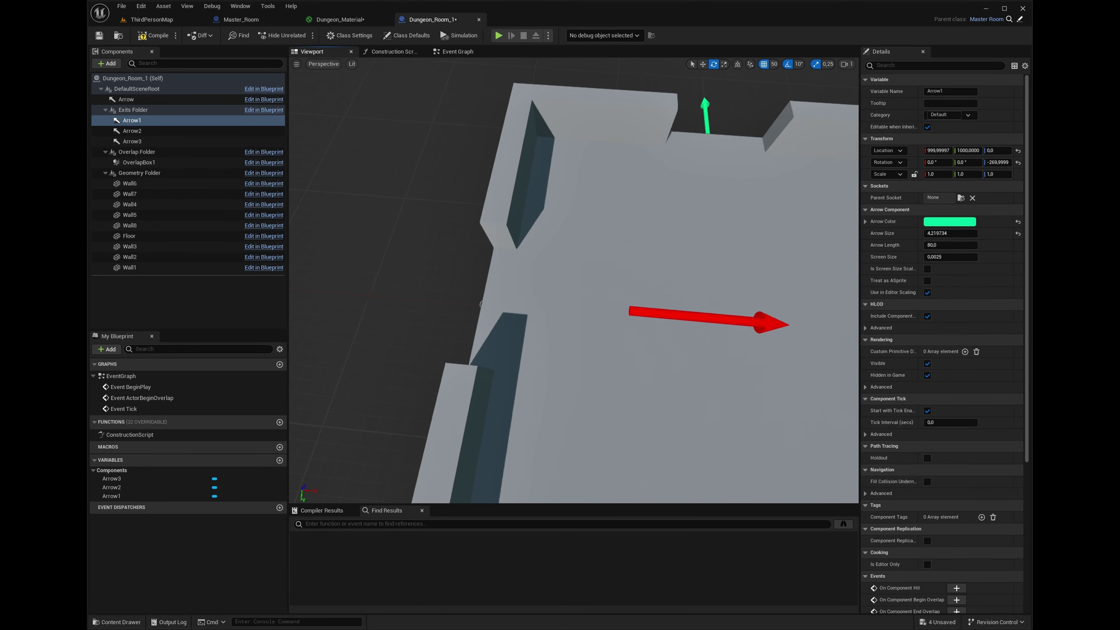
# Examine the placement and direction of the three green exit arrows around the room from several angles.
pyautogui.press('s')
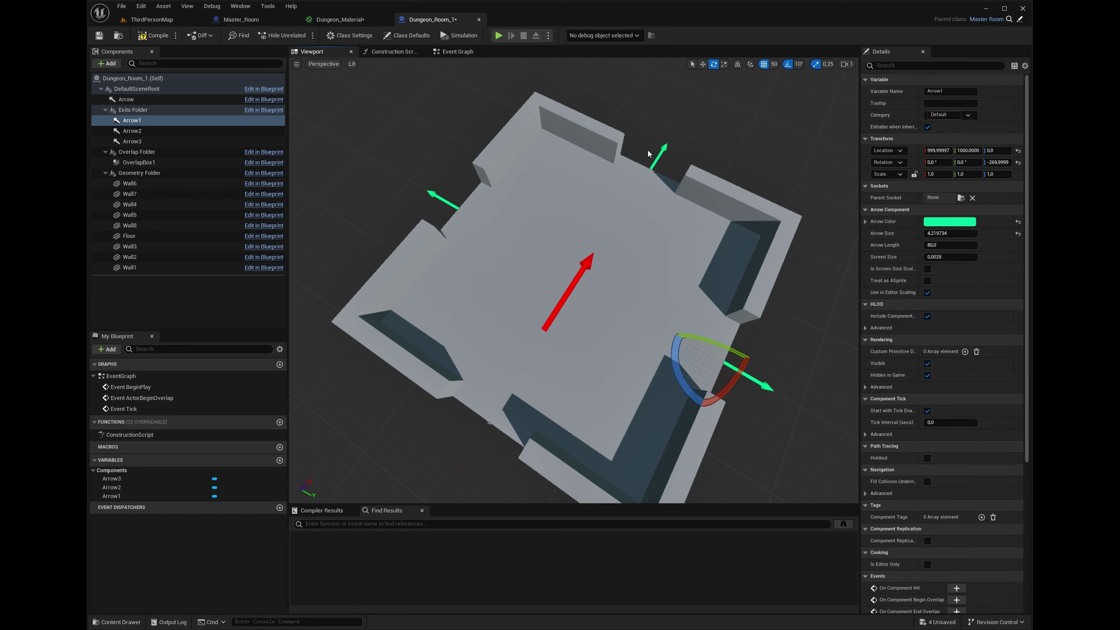
pyautogui.moveTo(646, 154); pyautogui.dragTo(617, 187, button='right')
pyautogui.press('w')
pyautogui.press('s')
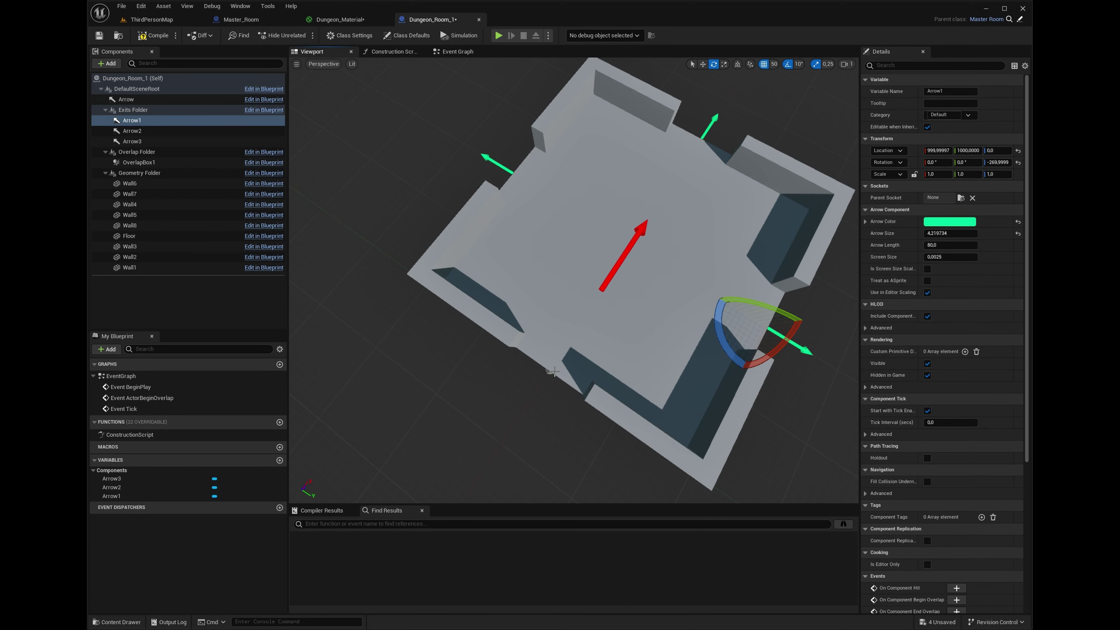
pyautogui.moveTo(546, 373); pyautogui.dragTo(537, 315, button='right')
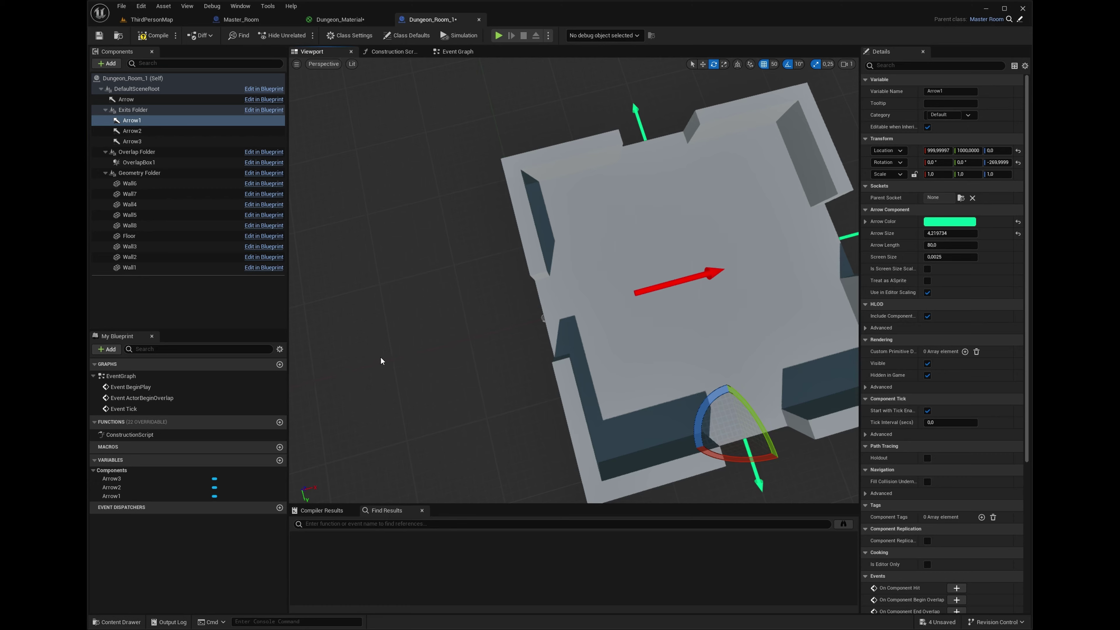
pyautogui.moveTo(380, 360); pyautogui.dragTo(461, 341, button='right')
pyautogui.press('s')
pyautogui.press('w')
pyautogui.press('w')
pyautogui.press('w')
pyautogui.press('s')
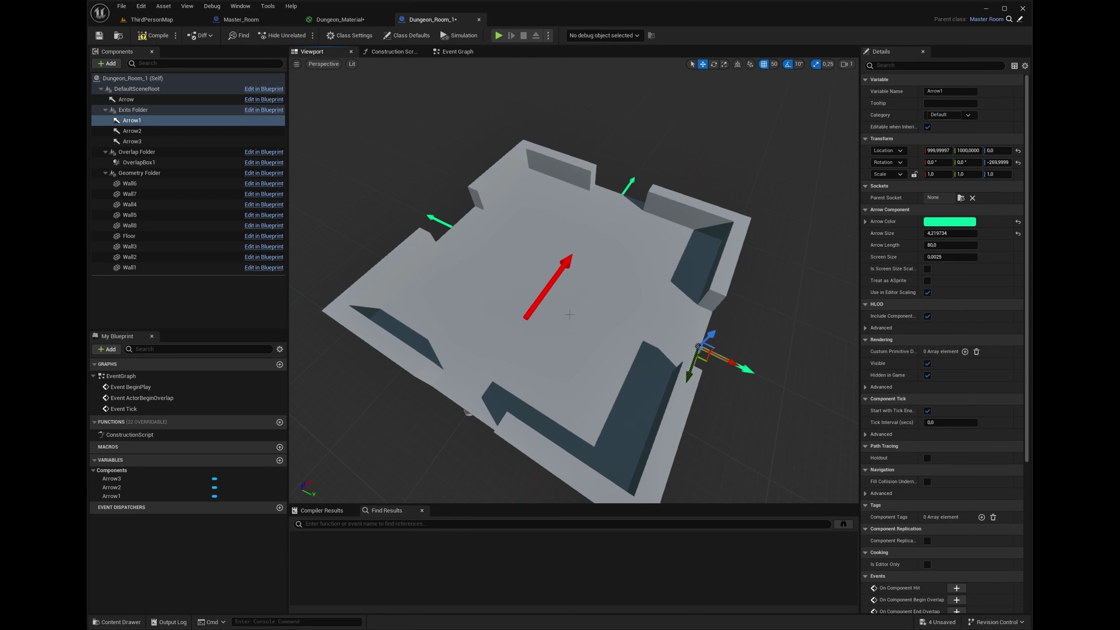
pyautogui.moveTo(569, 314); pyautogui.dragTo(549, 314, button='right')
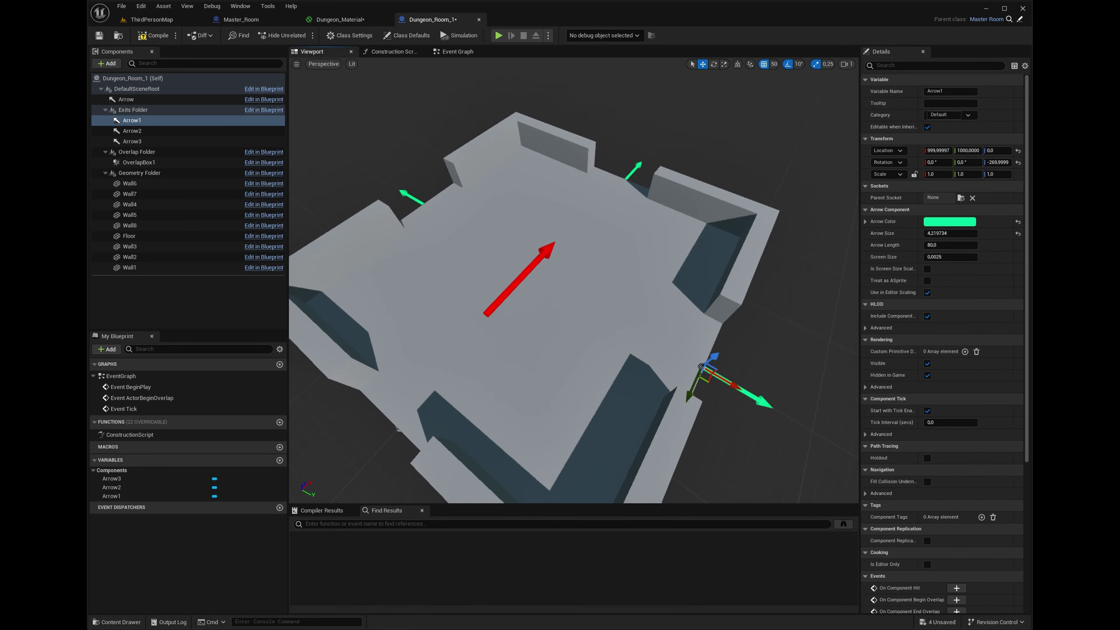
pyautogui.press('s')
pyautogui.moveTo(711, 364); pyautogui.dragTo(704, 360, button='right')
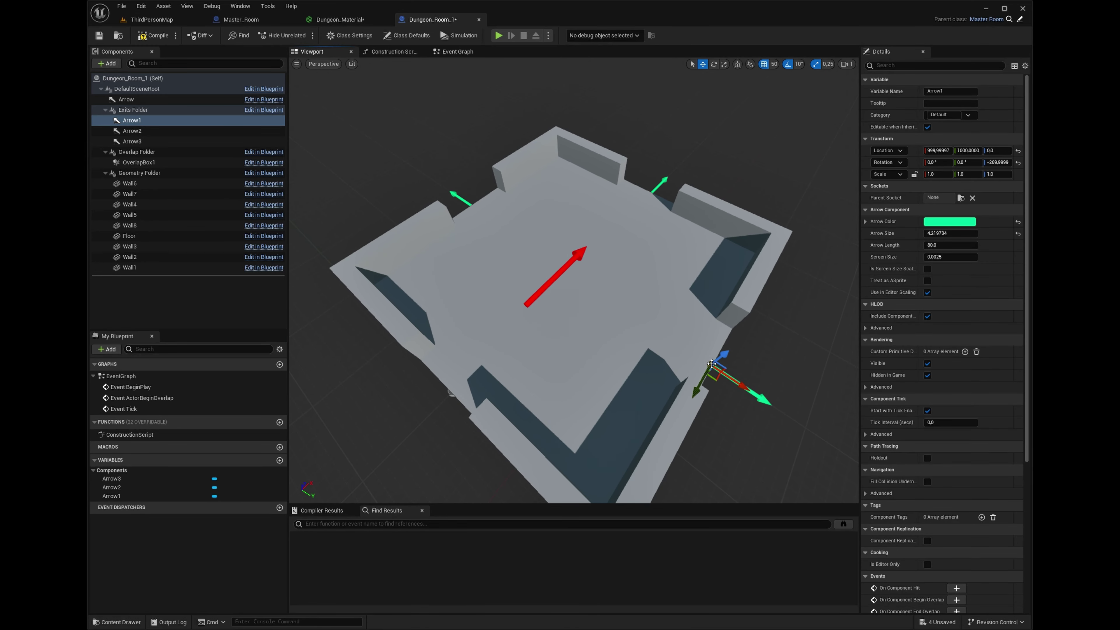
# Try removing Arrow2 and Arrow3, leaving the room with a single exit arrow.
pyautogui.click(660, 187)
pyautogui.keyDown('ctrl'); pyautogui.click(461, 199); pyautogui.keyUp('ctrl')
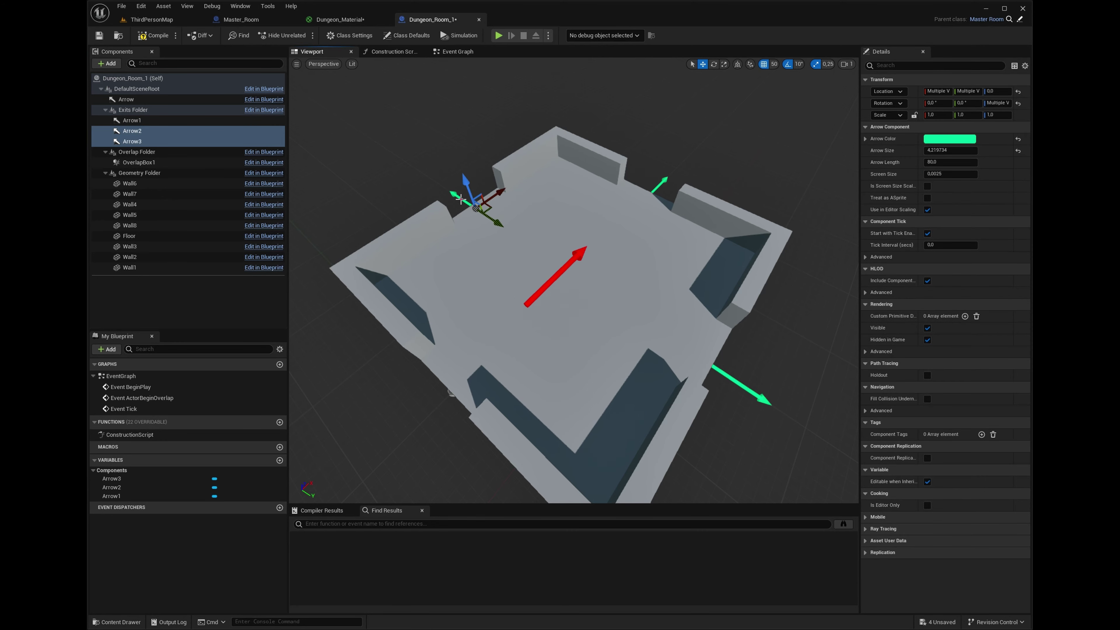
pyautogui.press('Delete')
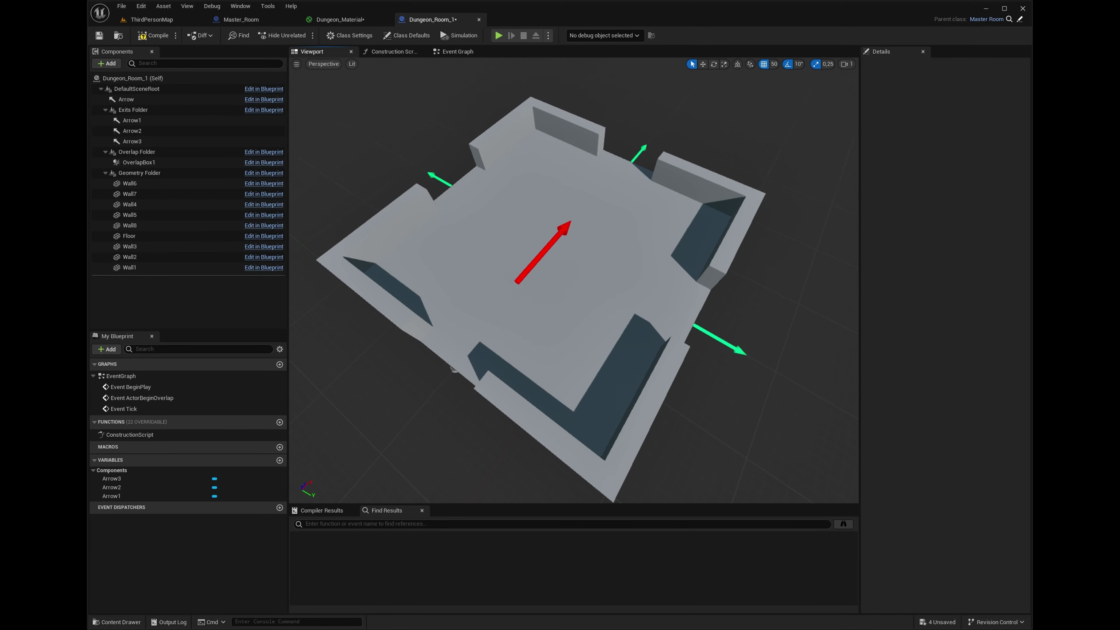
pyautogui.moveTo(506, 236)
pyautogui.mouseDown(button='right')
pyautogui.moveTo(518, 236)
pyautogui.moveTo(506, 225)
pyautogui.moveTo(507, 236)
pyautogui.mouseUp(button='right')
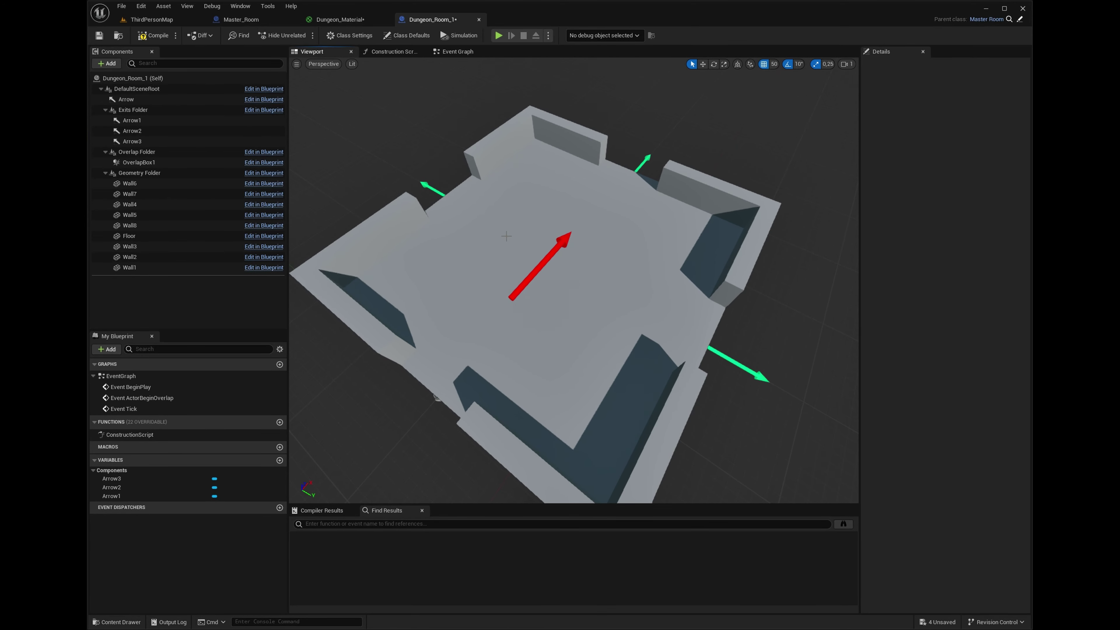